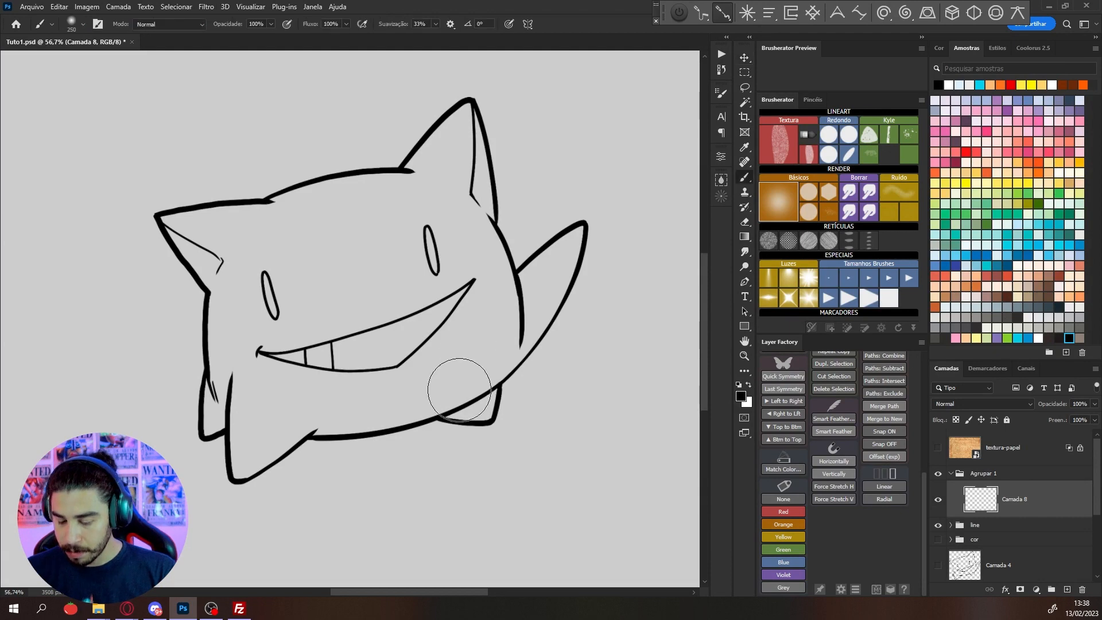
# Hatch the lower edge of the creature's front left foot with short strokes, using a small textured Lineart brush
pyautogui.click(808, 154)
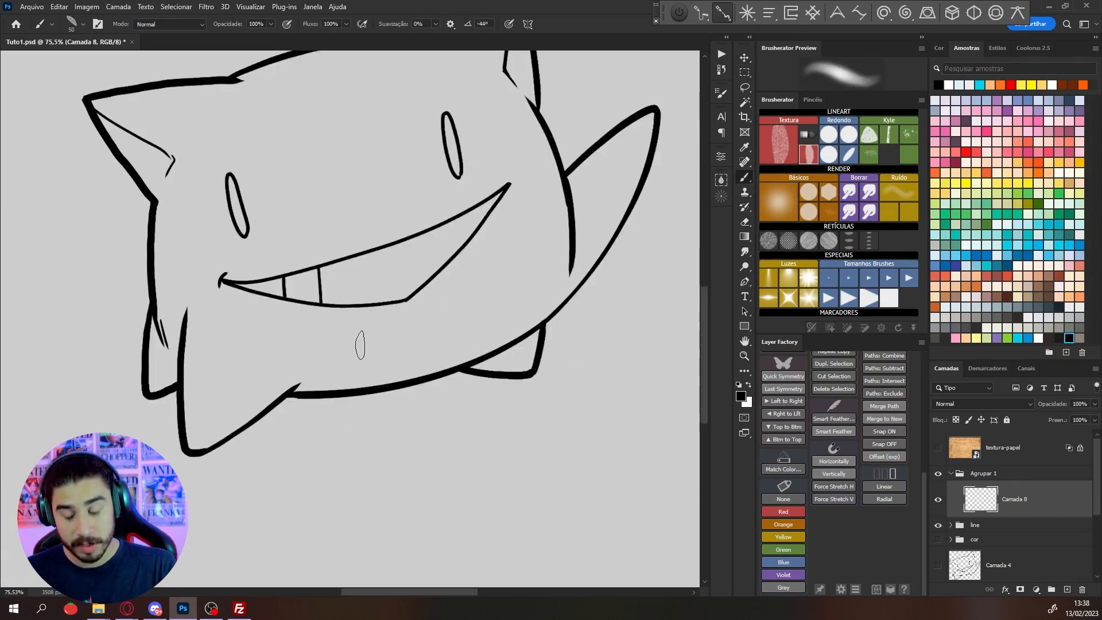
pyautogui.press('[')
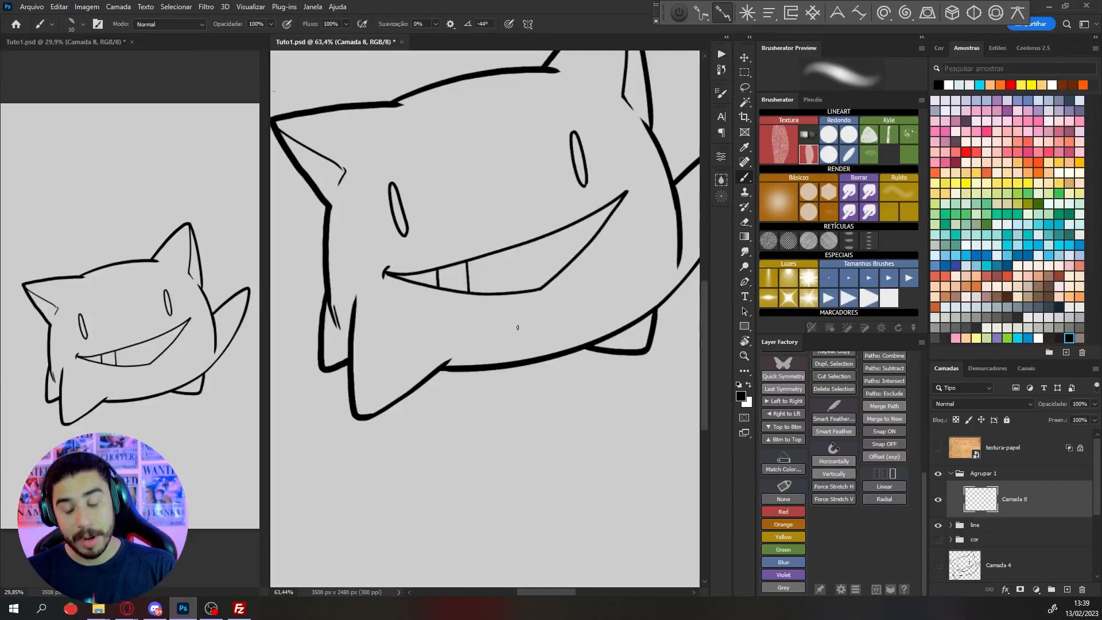
pyautogui.moveTo(475, 334); pyautogui.dragTo(492, 335)
pyautogui.moveTo(492, 335); pyautogui.dragTo(603, 418)
pyautogui.moveTo(391, 262); pyautogui.dragTo(408, 260)
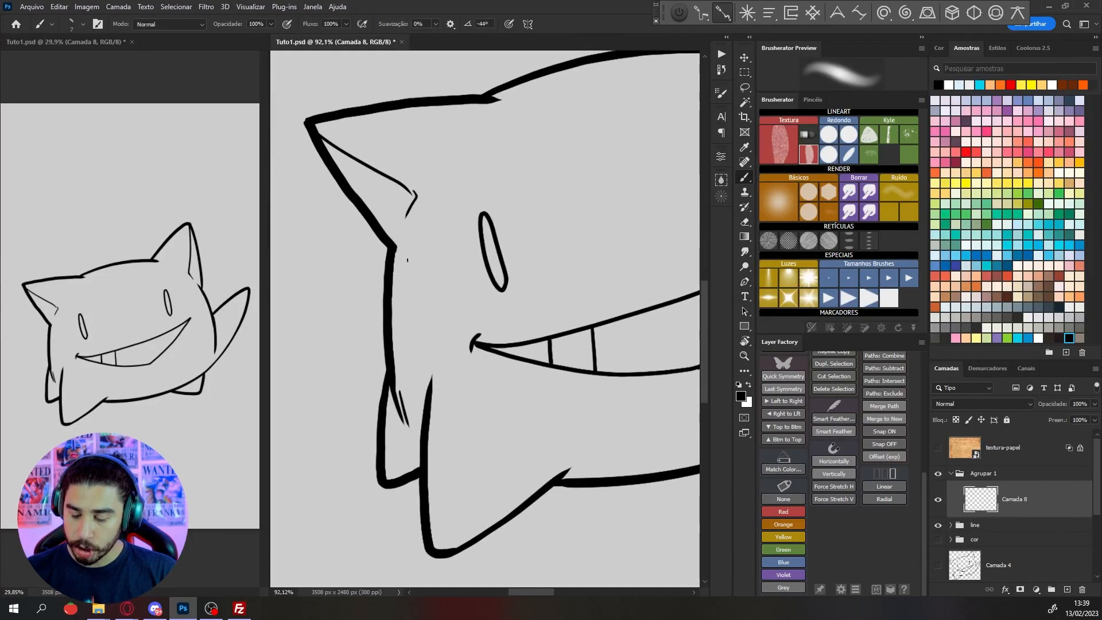
pyautogui.moveTo(527, 264); pyautogui.dragTo(486, 250)
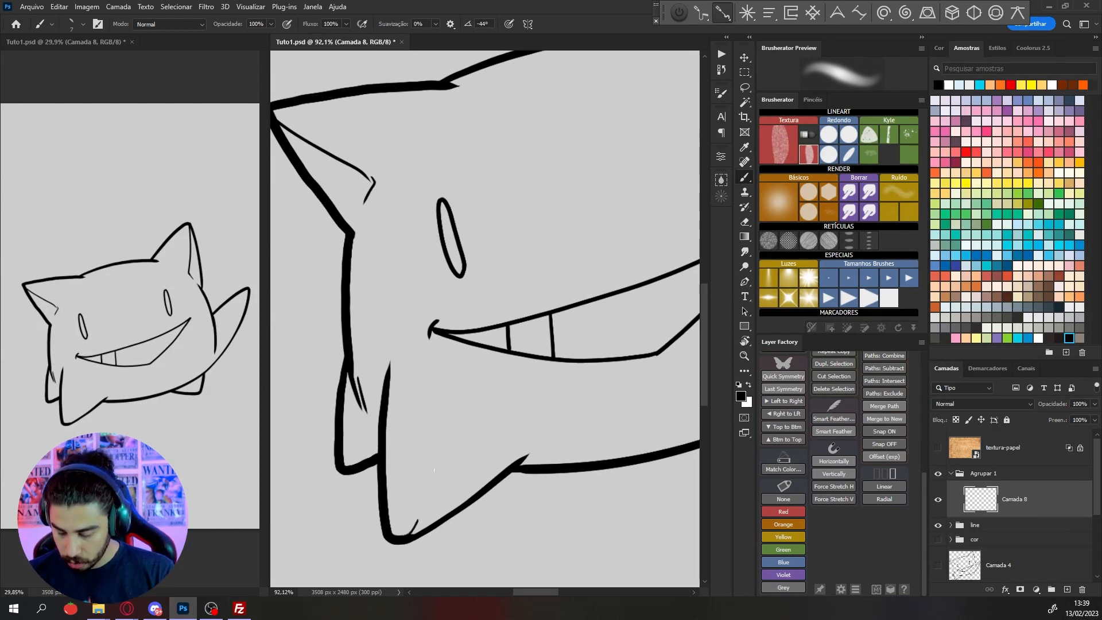
pyautogui.moveTo(425, 504); pyautogui.dragTo(417, 522)
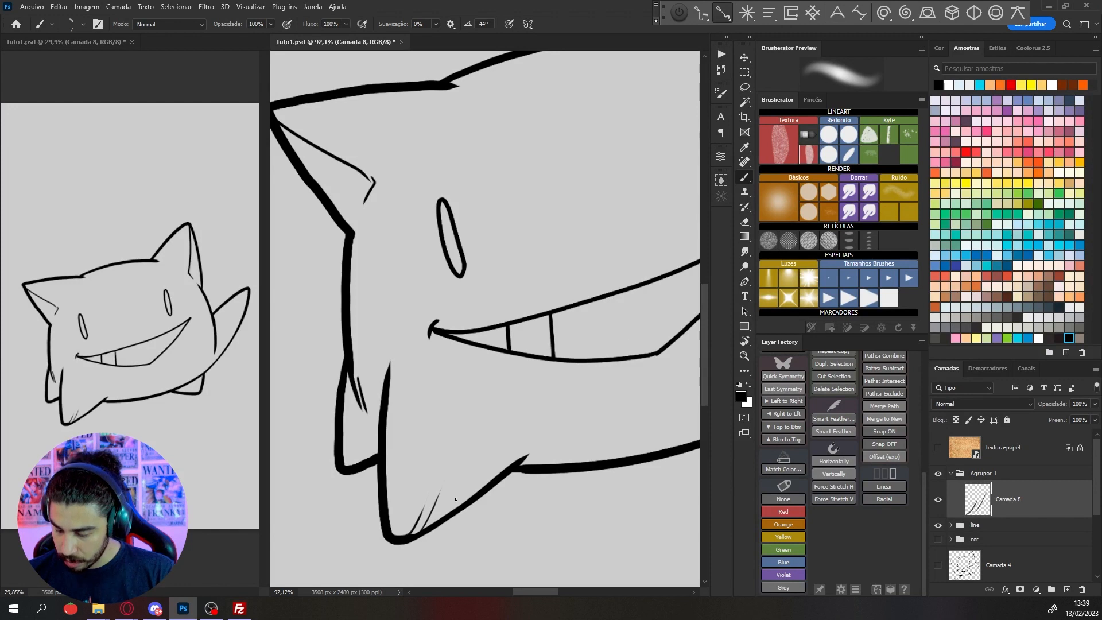
pyautogui.moveTo(453, 483); pyautogui.dragTo(434, 525)
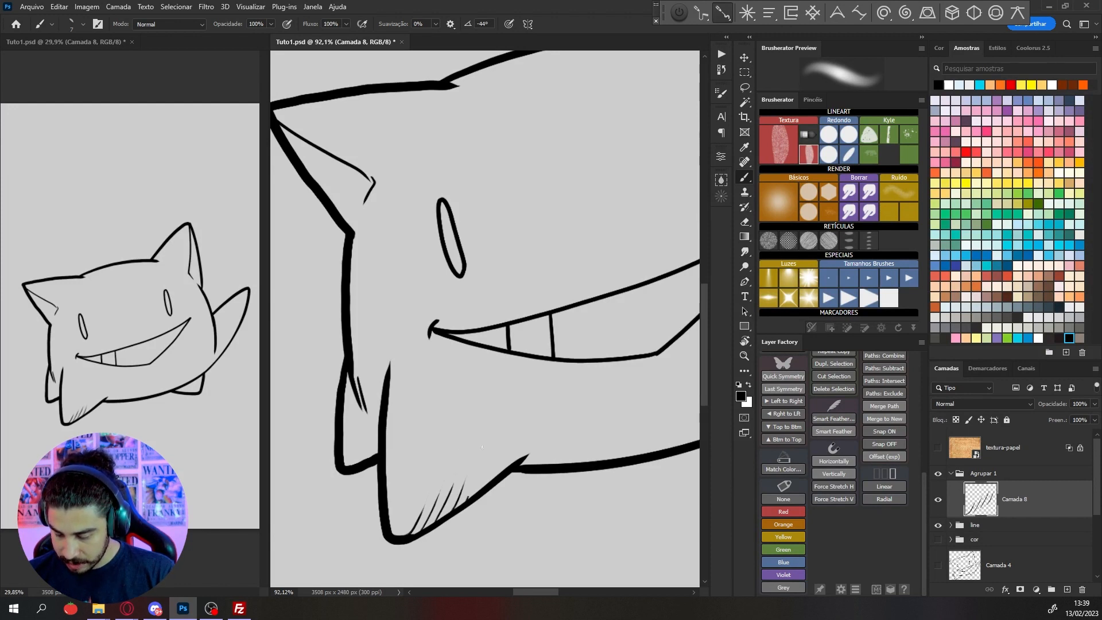
pyautogui.moveTo(479, 470)
pyautogui.mouseDown()
pyautogui.moveTo(467, 497)
pyautogui.moveTo(479, 490)
pyautogui.mouseUp()
pyautogui.moveTo(505, 445)
pyautogui.mouseDown()
pyautogui.moveTo(494, 480)
pyautogui.moveTo(508, 464)
pyautogui.mouseUp()
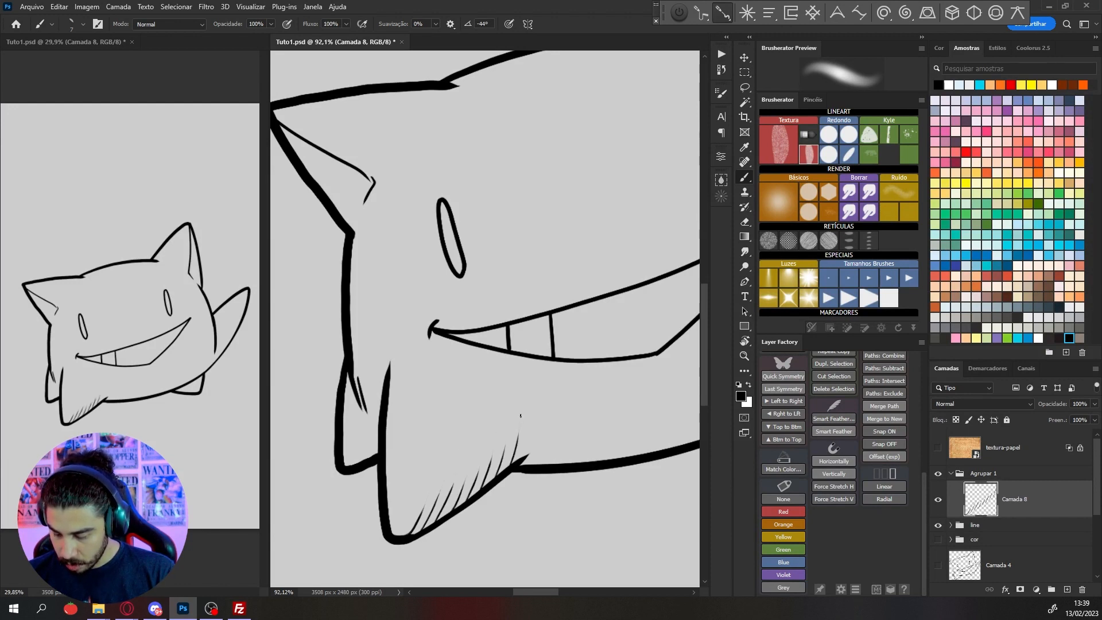
# Extend the front left foot's hatching toward the belly and add finer strokes between the existing ones
pyautogui.moveTo(559, 412); pyautogui.dragTo(579, 319)
pyautogui.moveTo(580, 281); pyautogui.dragTo(514, 320)
pyautogui.scroll(2, 504, 322)
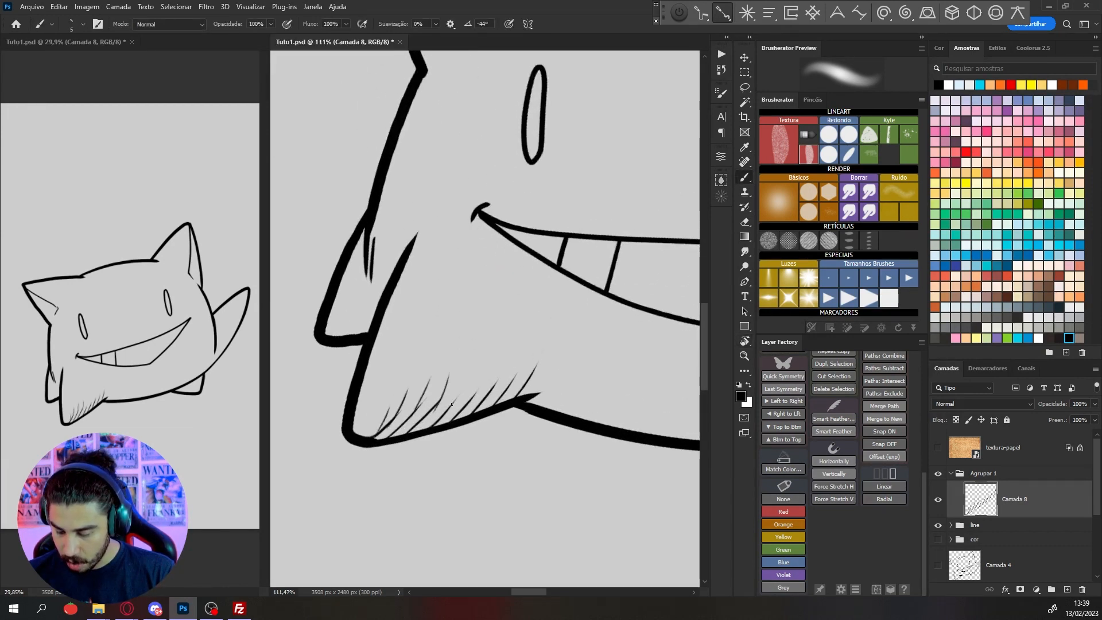
pyautogui.moveTo(468, 374); pyautogui.dragTo(458, 397)
# Add short hatch strokes along the outer left edge of the front left foot, from its tip up to the body
pyautogui.moveTo(531, 350)
pyautogui.mouseDown()
pyautogui.moveTo(534, 379)
pyautogui.moveTo(554, 344)
pyautogui.moveTo(562, 392)
pyautogui.moveTo(585, 342)
pyautogui.moveTo(528, 333)
pyautogui.moveTo(591, 402)
pyautogui.mouseUp()
pyautogui.moveTo(572, 281)
pyautogui.mouseDown()
pyautogui.moveTo(563, 266)
pyautogui.moveTo(599, 310)
pyautogui.mouseUp()
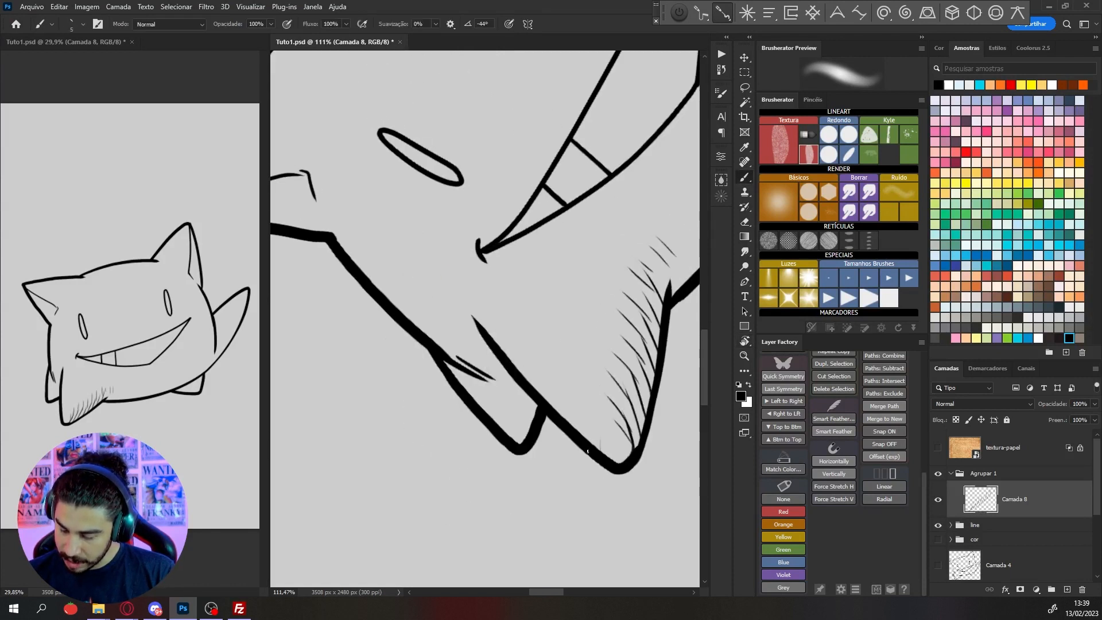
pyautogui.moveTo(572, 400); pyautogui.dragTo(571, 427)
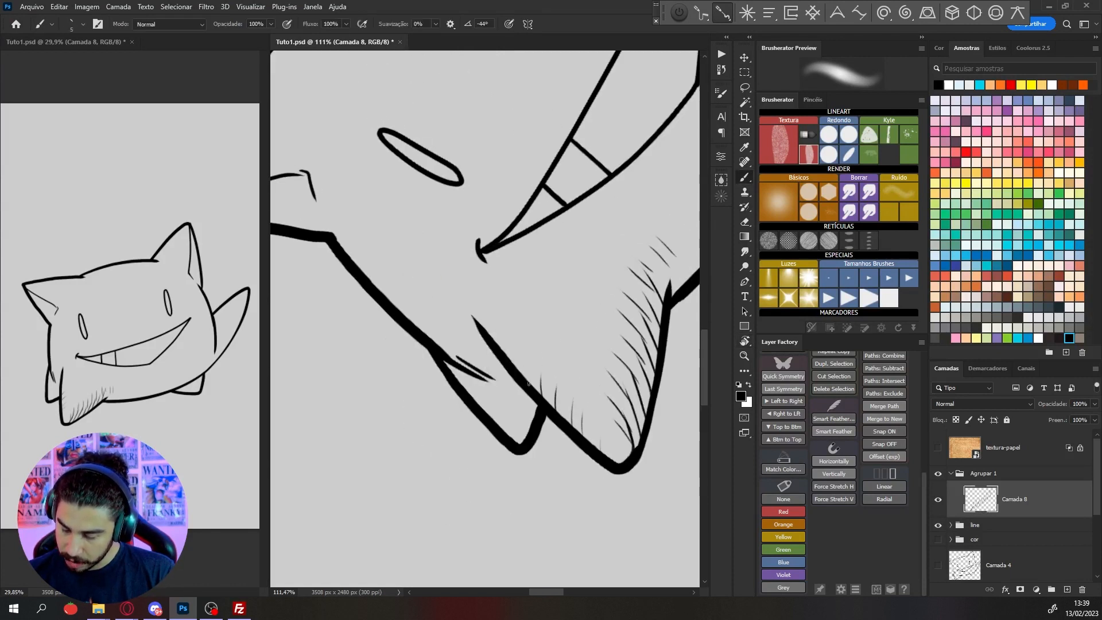
pyautogui.moveTo(524, 377); pyautogui.dragTo(494, 314)
# Hatch the left side of the body from above the rear left foot down toward the front foot
pyautogui.press('r')
pyautogui.moveTo(599, 212); pyautogui.dragTo(627, 330)
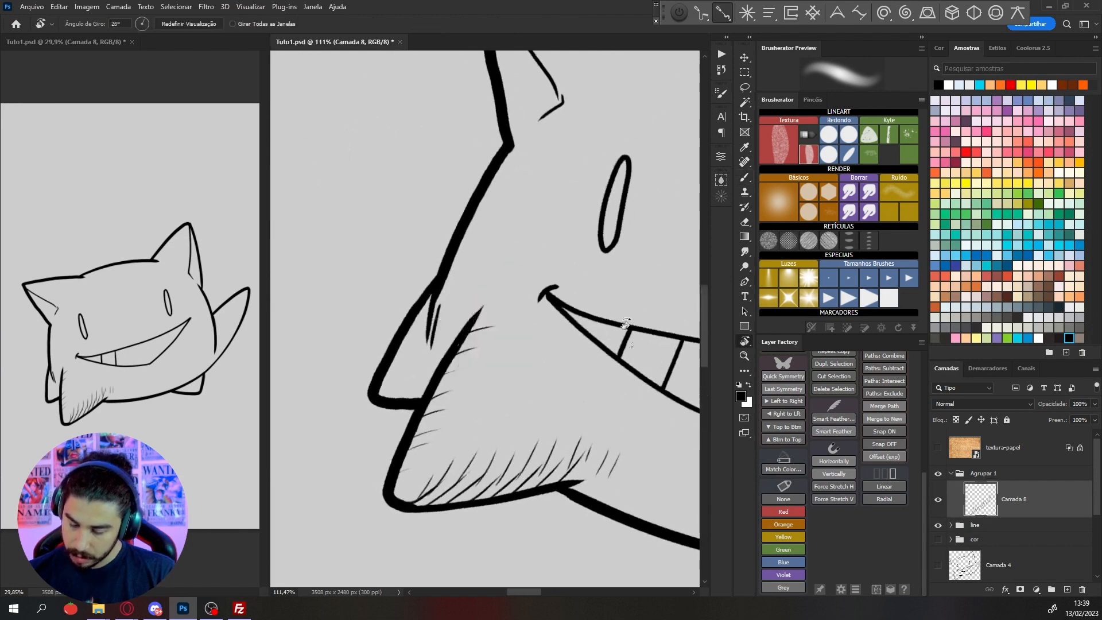
pyautogui.press('b')
pyautogui.moveTo(484, 237); pyautogui.dragTo(510, 296)
pyautogui.moveTo(469, 351); pyautogui.dragTo(510, 319)
pyautogui.moveTo(467, 375); pyautogui.dragTo(495, 357)
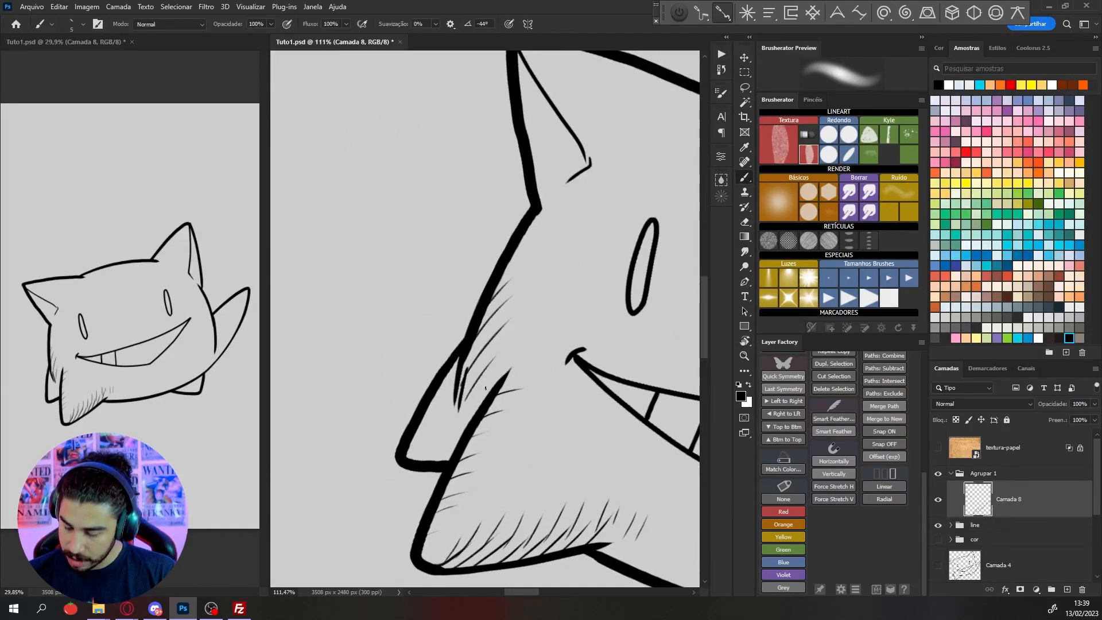
# Hatch the rear left foot with short strokes behind the front foot
pyautogui.press('r')
pyautogui.moveTo(591, 349); pyautogui.dragTo(606, 243)
pyautogui.scroll(1, 605, 236)
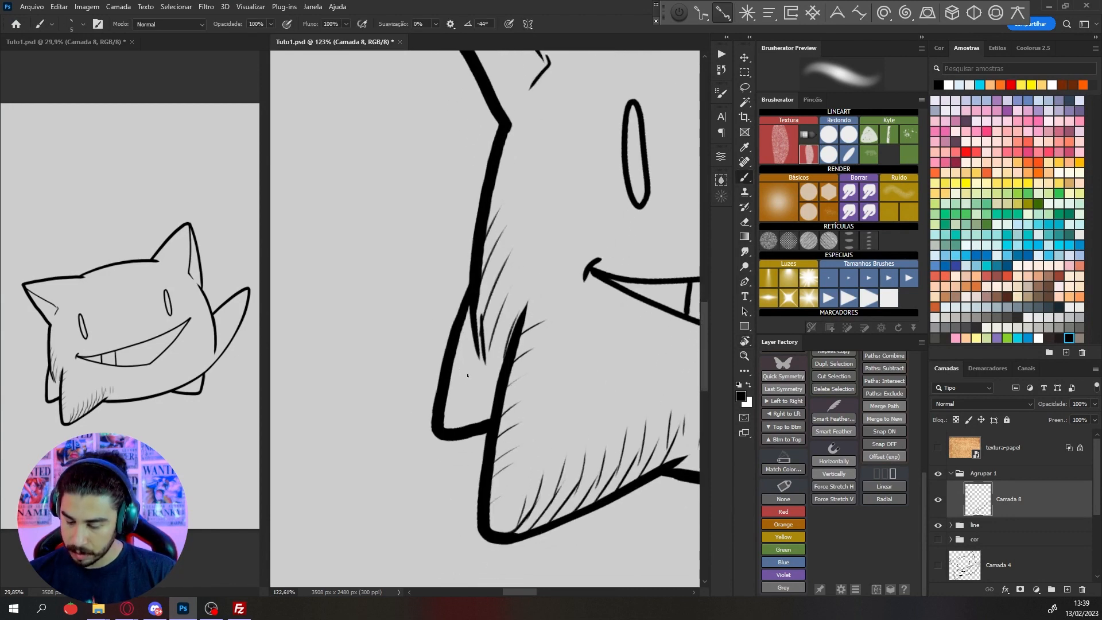
pyautogui.press('r')
pyautogui.moveTo(468, 364); pyautogui.dragTo(416, 395)
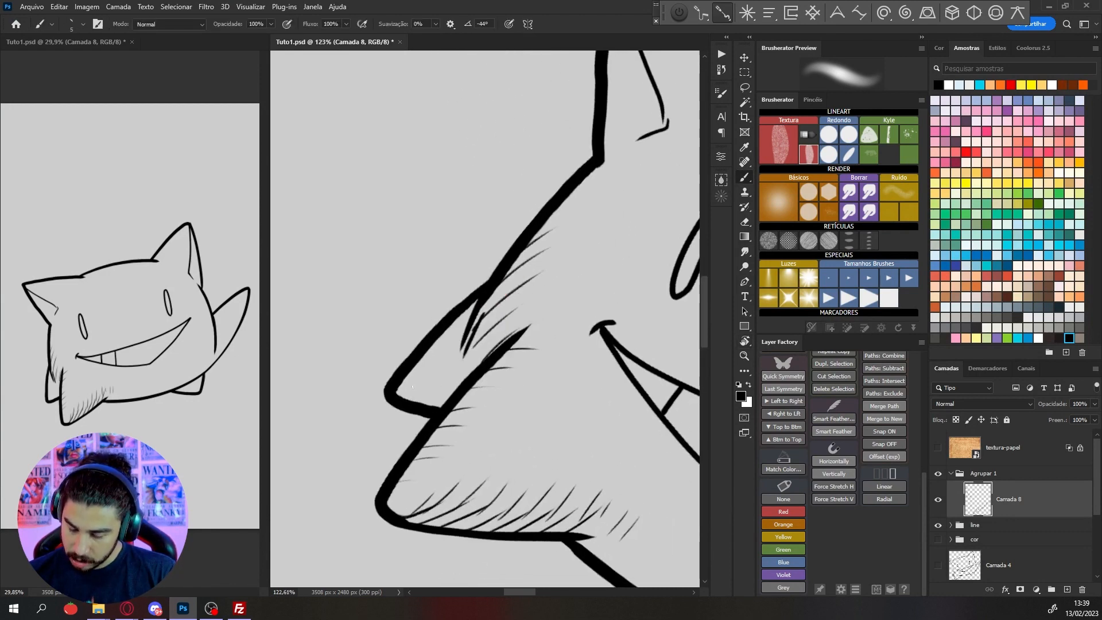
pyautogui.scroll(-4, 440, 382)
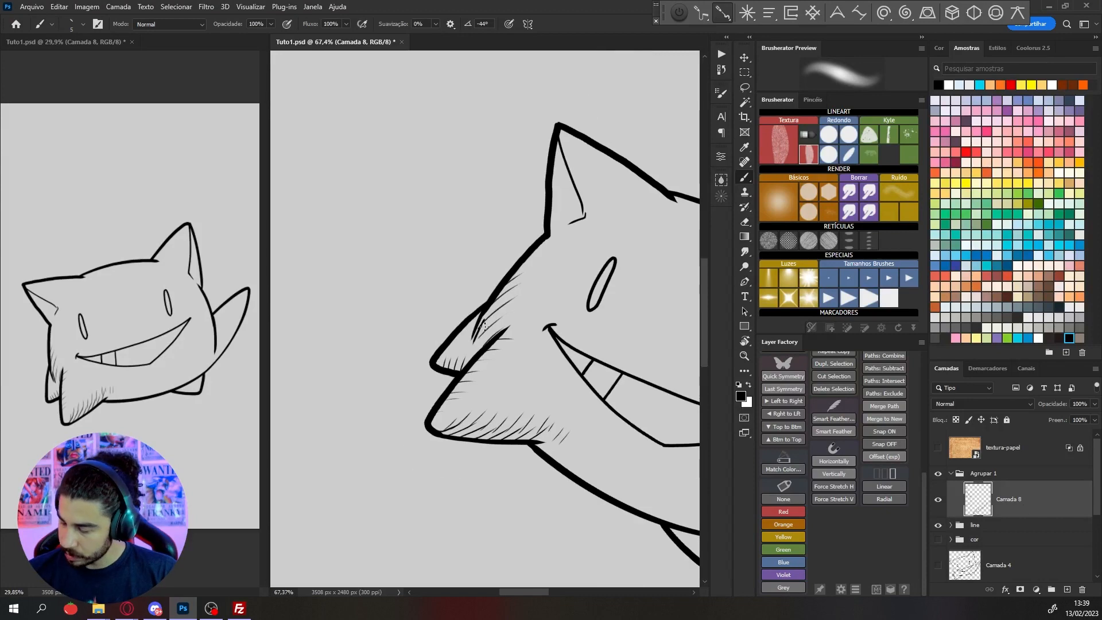
# Hatch the upper edge of the tail where it leaves the body, undoing misplaced strokes
pyautogui.press('r')
pyautogui.moveTo(585, 449); pyautogui.dragTo(633, 373)
pyautogui.scroll(5, 634, 373)
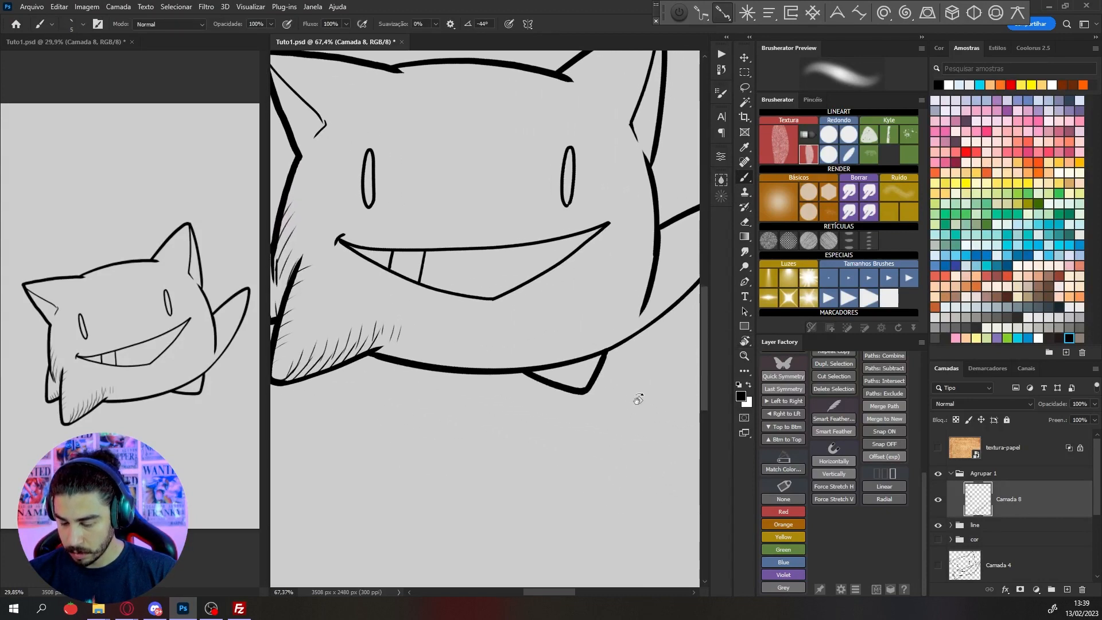
pyautogui.press('r')
pyautogui.moveTo(537, 450); pyautogui.dragTo(580, 295)
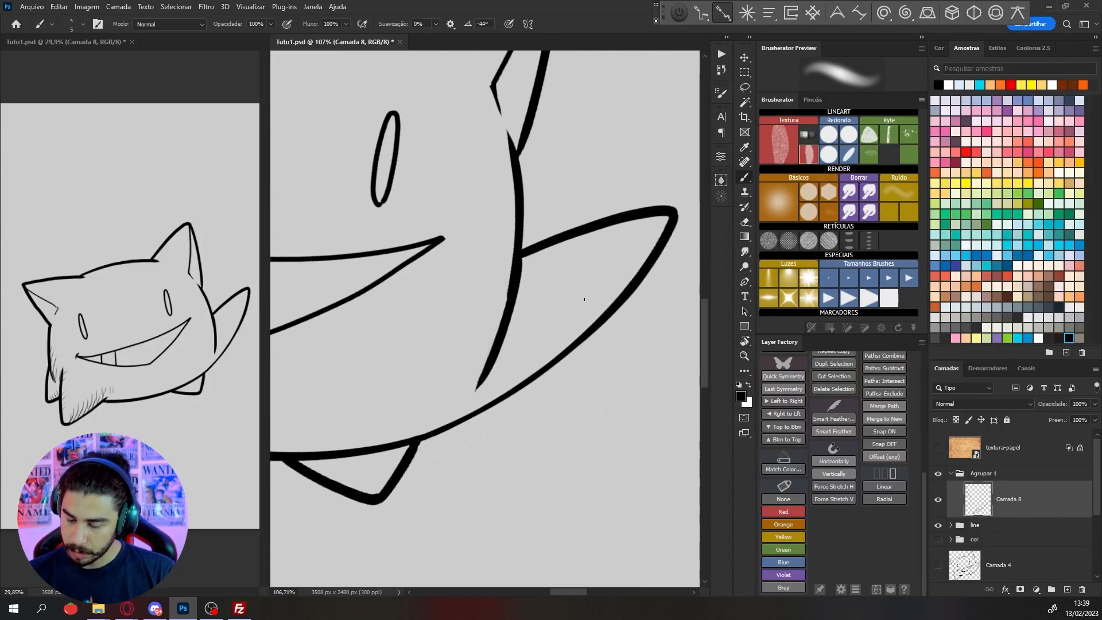
pyautogui.scroll(2, 515, 272)
pyautogui.moveTo(510, 250)
pyautogui.mouseDown()
pyautogui.moveTo(514, 264)
pyautogui.moveTo(635, 274)
pyautogui.moveTo(539, 270)
pyautogui.moveTo(553, 295)
pyautogui.moveTo(590, 280)
pyautogui.mouseUp()
pyautogui.hotkey('ctrl', 'z')
pyautogui.press('r')
pyautogui.hotkey('ctrl', 'z')
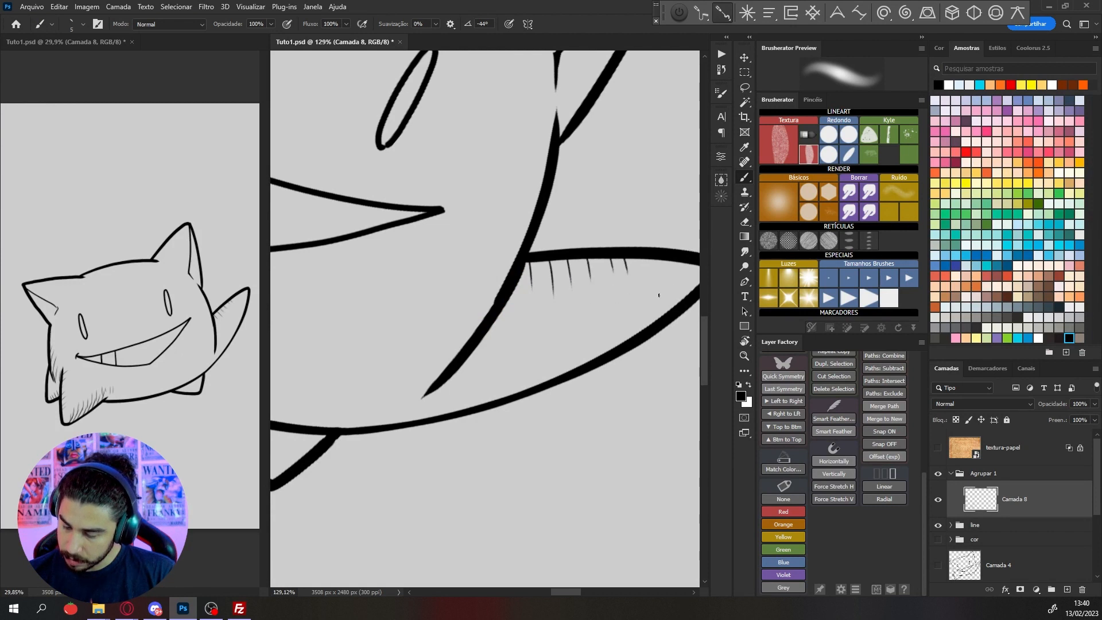
# Hatch the lower edge of the tail with strokes running inward from the outline
pyautogui.press('r')
pyautogui.moveTo(659, 295); pyautogui.dragTo(629, 392)
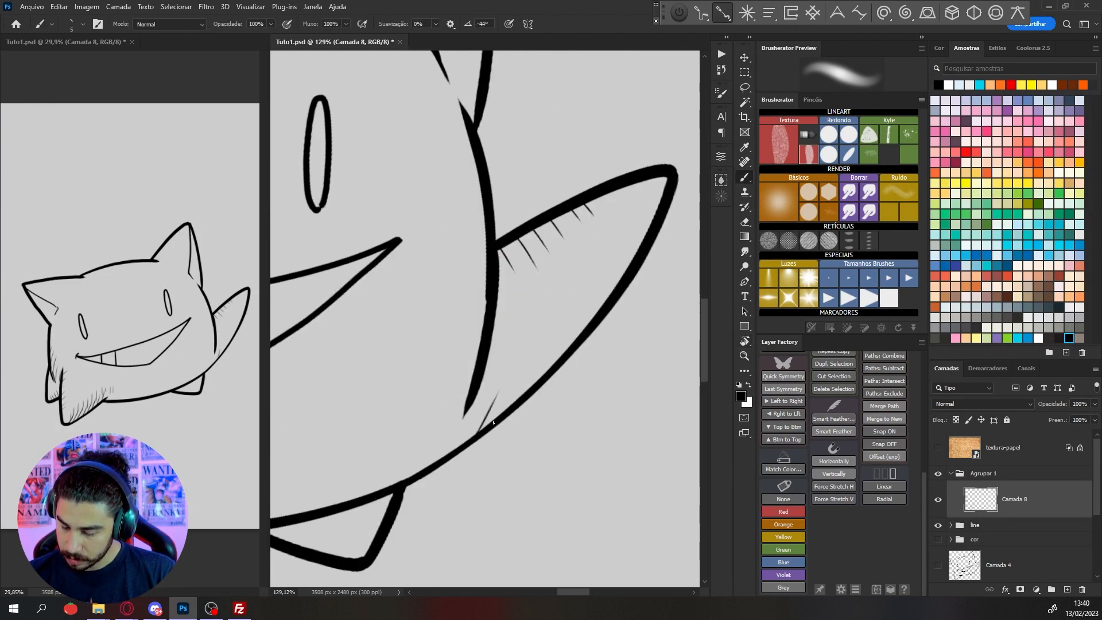
pyautogui.moveTo(507, 378); pyautogui.dragTo(495, 412)
pyautogui.moveTo(521, 365); pyautogui.dragTo(501, 417)
pyautogui.moveTo(545, 372)
pyautogui.mouseDown()
pyautogui.moveTo(555, 347)
pyautogui.moveTo(511, 330)
pyautogui.moveTo(459, 336)
pyautogui.mouseUp()
pyautogui.moveTo(608, 341)
pyautogui.mouseDown()
pyautogui.moveTo(621, 374)
pyautogui.moveTo(591, 380)
pyautogui.moveTo(641, 312)
pyautogui.moveTo(613, 228)
pyautogui.mouseUp()
# Draw long diagonal hatch strokes along the body's lower edge above the rear right foot
pyautogui.press('r')
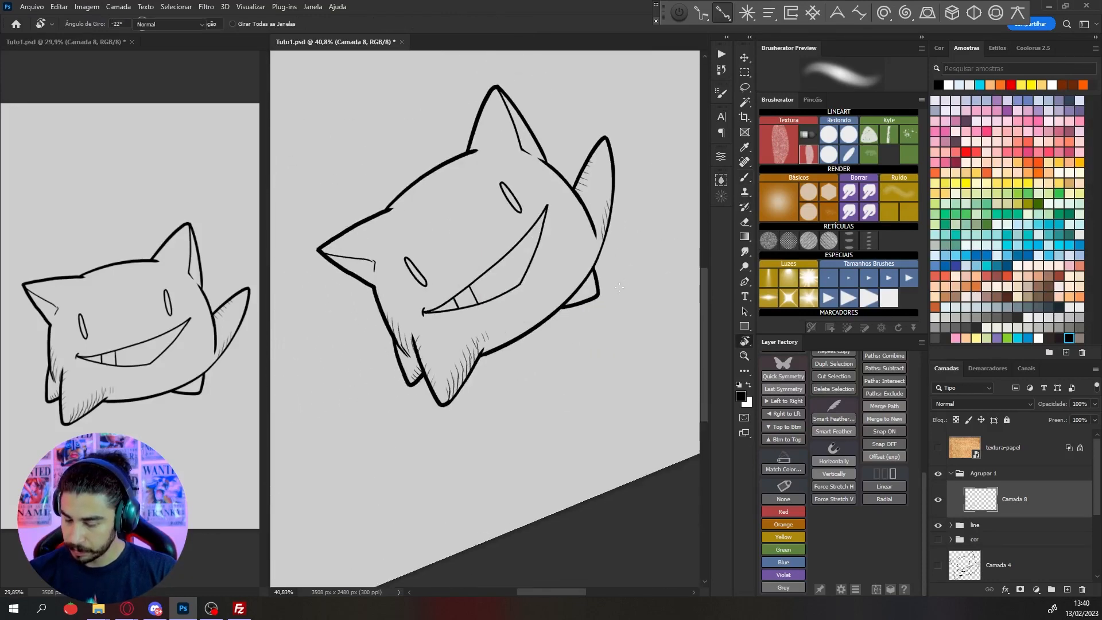
pyautogui.keyDown('ctrl'); pyautogui.moveTo(597, 287); pyautogui.dragTo(637, 275); pyautogui.keyUp('ctrl')
pyautogui.press('r')
pyautogui.moveTo(629, 192); pyautogui.dragTo(636, 207)
pyautogui.keyDown('ctrl'); pyautogui.moveTo(565, 287); pyautogui.dragTo(597, 276); pyautogui.keyUp('ctrl')
pyautogui.press('r')
pyautogui.moveTo(554, 247); pyautogui.dragTo(384, 390)
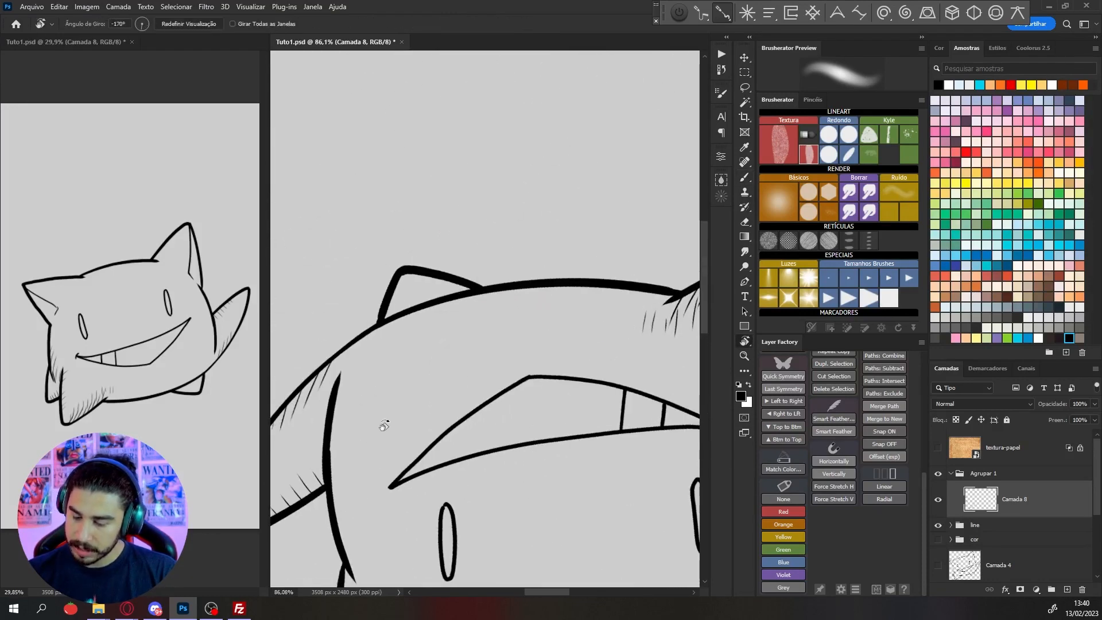
pyautogui.keyDown('ctrl'); pyautogui.moveTo(348, 347); pyautogui.dragTo(360, 358); pyautogui.keyUp('ctrl')
pyautogui.press('b')
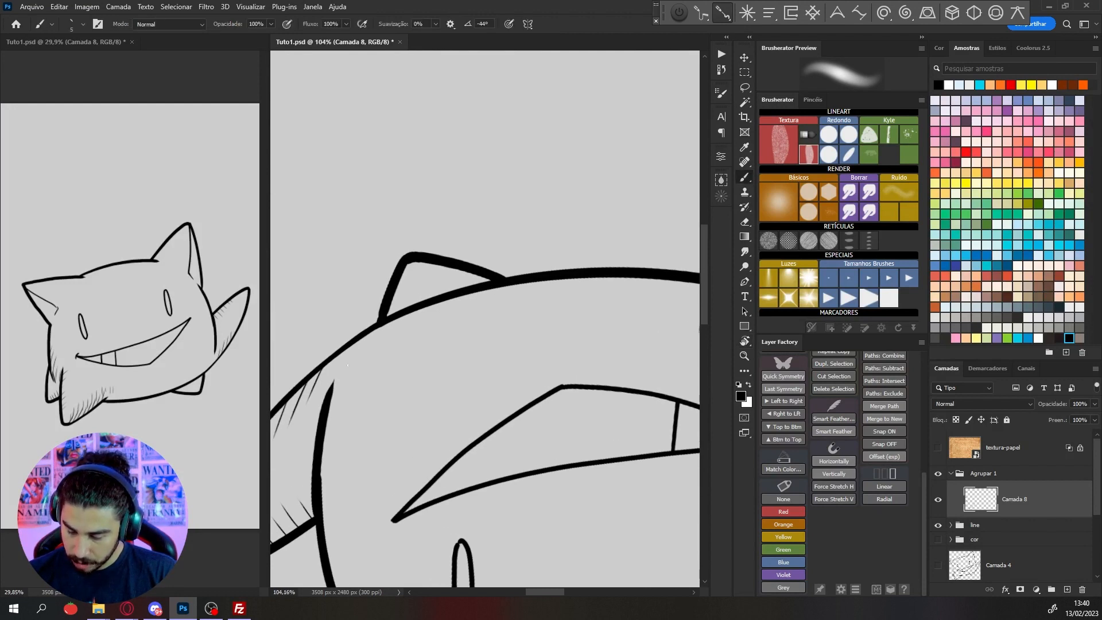
pyautogui.moveTo(385, 324); pyautogui.dragTo(341, 381)
pyautogui.moveTo(413, 311); pyautogui.dragTo(354, 383)
pyautogui.moveTo(448, 300); pyautogui.dragTo(386, 368)
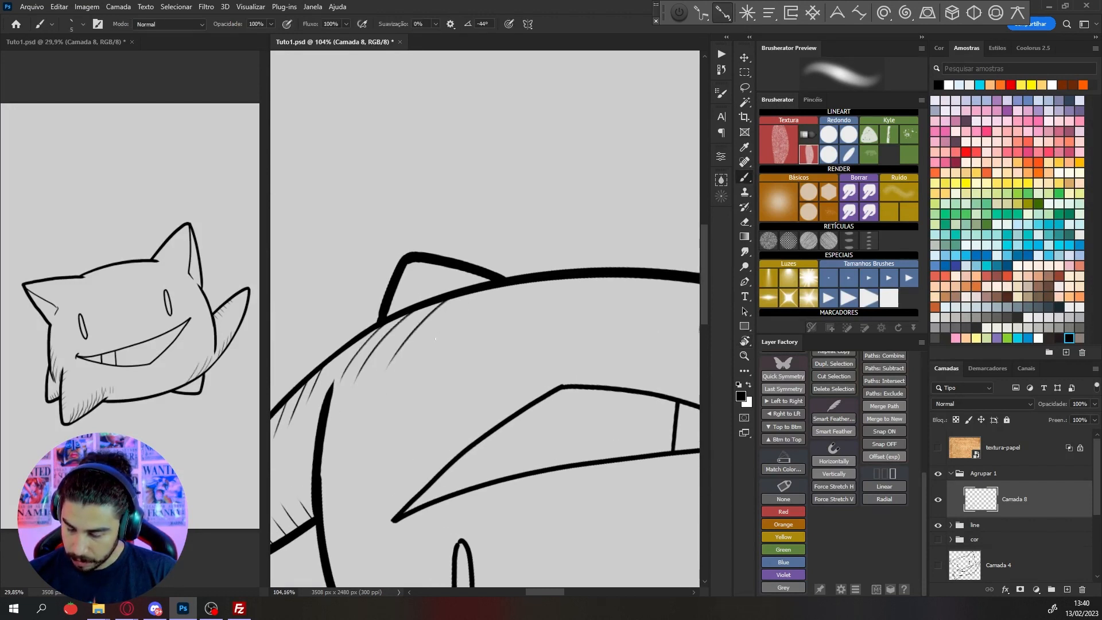
# Continue the diagonal hatching along the belly's lower outline to the front left foot, redrawing misplaced strokes
pyautogui.moveTo(484, 290); pyautogui.dragTo(418, 365)
pyautogui.moveTo(521, 283); pyautogui.dragTo(458, 353)
pyautogui.moveTo(571, 275); pyautogui.dragTo(518, 332)
pyautogui.moveTo(599, 335); pyautogui.dragTo(533, 327)
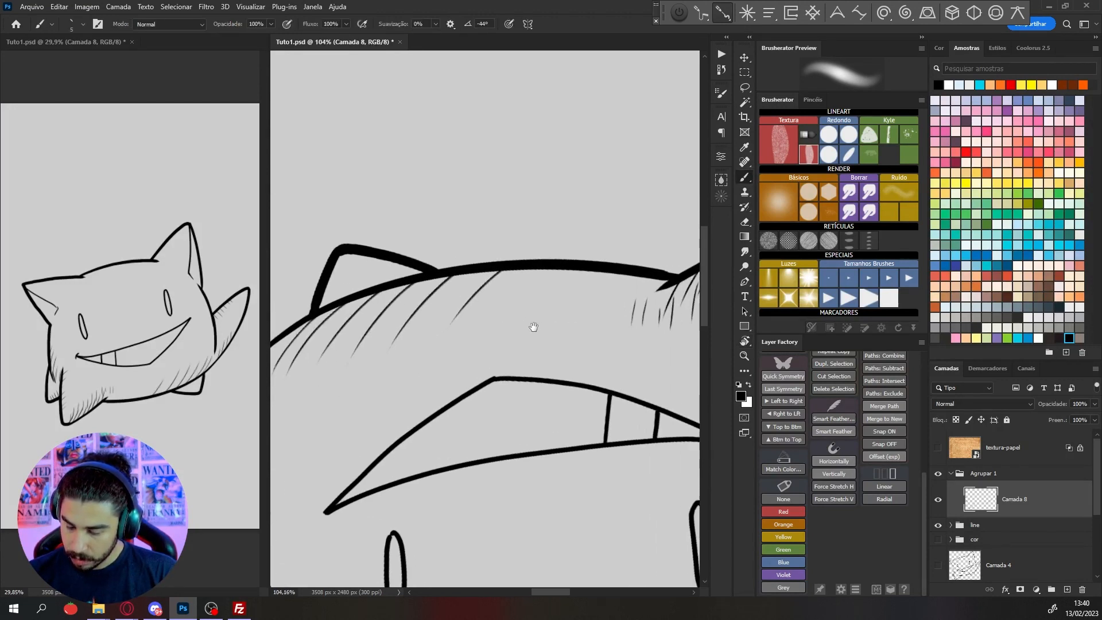
pyautogui.moveTo(553, 270); pyautogui.dragTo(504, 311)
pyautogui.hotkey('ctrl', 'z')
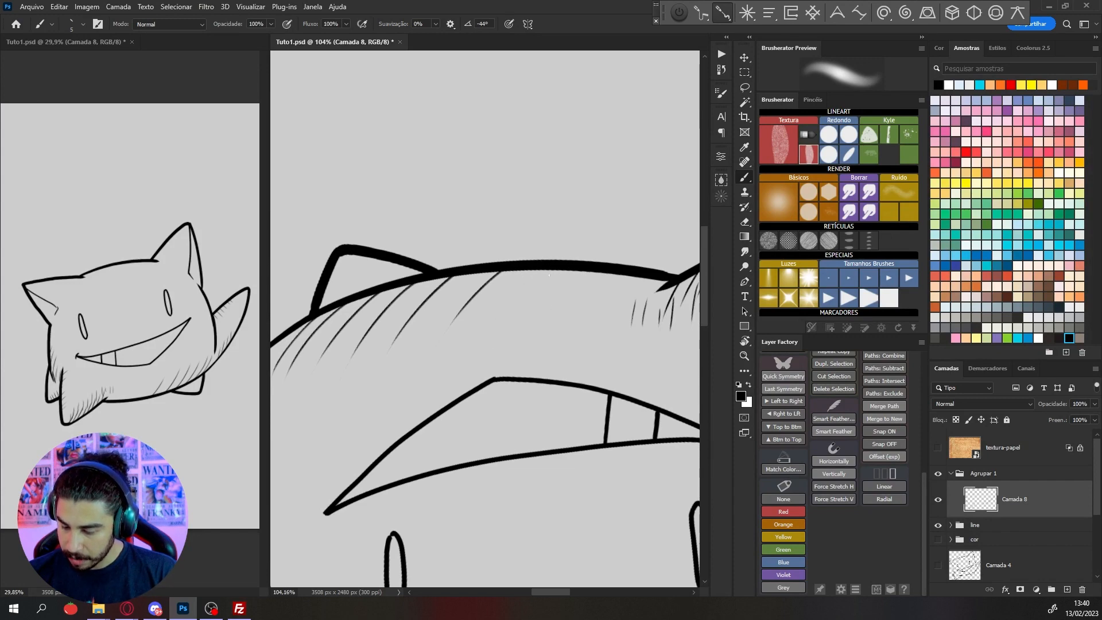
pyautogui.moveTo(558, 270); pyautogui.dragTo(517, 313)
pyautogui.moveTo(591, 271); pyautogui.dragTo(544, 319)
pyautogui.hotkey('ctrl', 'z')
pyautogui.moveTo(609, 272); pyautogui.dragTo(565, 312)
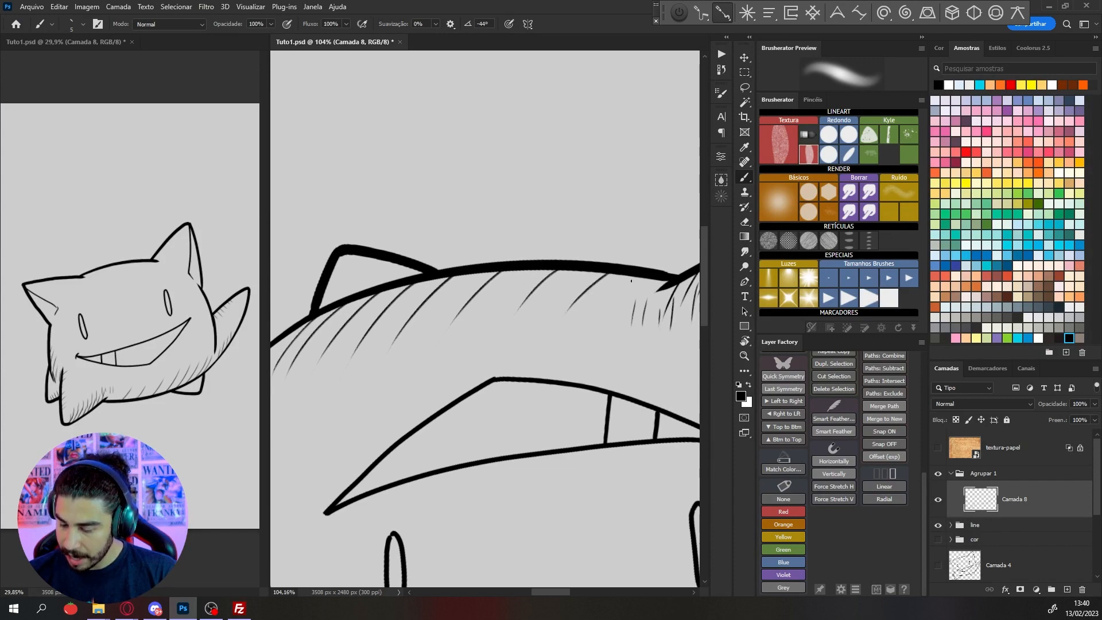
pyautogui.moveTo(643, 278); pyautogui.dragTo(594, 327)
# Hatch the inner left edge of the right ear from the head up toward the ear's tip
pyautogui.press('r')
pyautogui.moveTo(572, 267)
pyautogui.mouseDown()
pyautogui.moveTo(452, 221)
pyautogui.moveTo(398, 376)
pyautogui.mouseUp()
pyautogui.keyDown('ctrl'); pyautogui.moveTo(577, 198); pyautogui.dragTo(534, 198); pyautogui.keyUp('ctrl')
pyautogui.moveTo(609, 201); pyautogui.dragTo(631, 253)
pyautogui.moveTo(559, 324); pyautogui.dragTo(635, 401)
pyautogui.press('r')
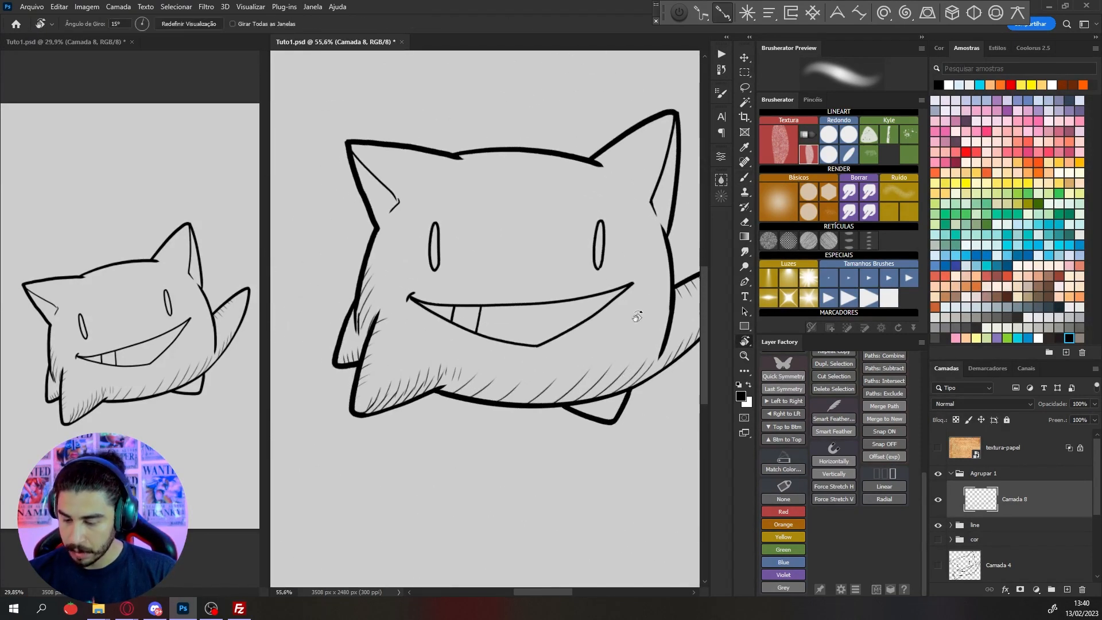
pyautogui.keyDown('shift'); pyautogui.moveTo(652, 268); pyautogui.dragTo(640, 252); pyautogui.keyUp('shift')
pyautogui.keyDown('shift'); pyautogui.moveTo(617, 144); pyautogui.dragTo(639, 168); pyautogui.keyUp('shift')
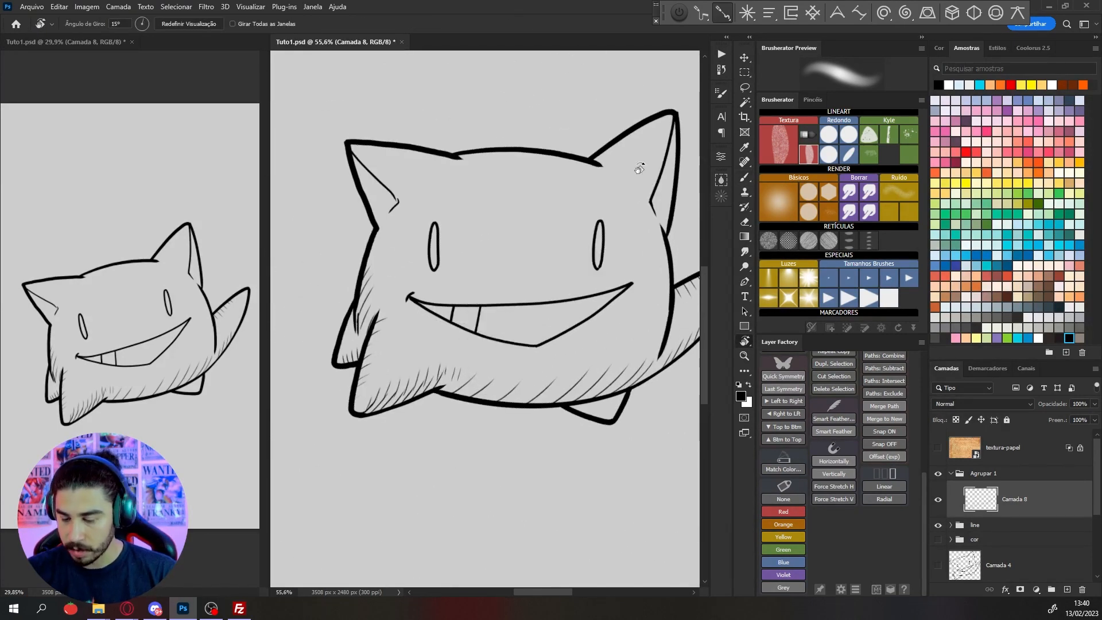
pyautogui.moveTo(652, 269)
pyautogui.mouseDown()
pyautogui.moveTo(610, 339)
pyautogui.moveTo(573, 204)
pyautogui.moveTo(543, 182)
pyautogui.mouseUp()
pyautogui.moveTo(459, 195); pyautogui.dragTo(413, 212)
pyautogui.keyDown('ctrl'); pyautogui.moveTo(381, 215); pyautogui.dragTo(416, 216); pyautogui.keyUp('ctrl')
pyautogui.press('b')
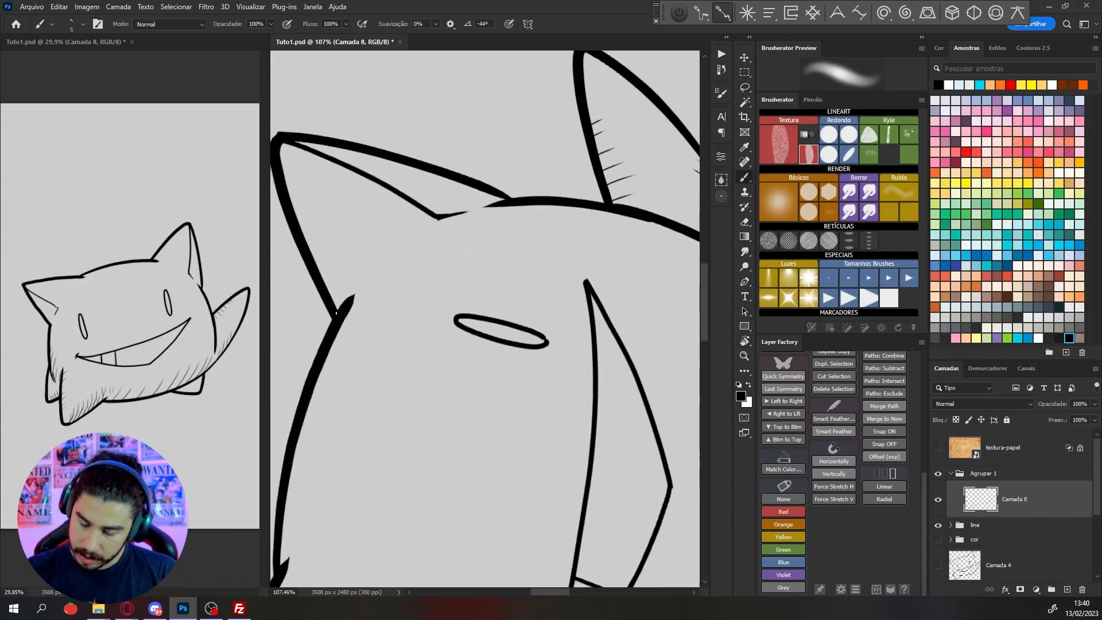
pyautogui.moveTo(338, 310)
pyautogui.mouseDown()
pyautogui.moveTo(359, 261)
pyautogui.moveTo(346, 248)
pyautogui.moveTo(335, 259)
pyautogui.moveTo(339, 227)
pyautogui.moveTo(301, 196)
pyautogui.mouseUp()
pyautogui.moveTo(288, 197); pyautogui.dragTo(296, 174)
pyautogui.press('r')
pyautogui.moveTo(371, 137)
pyautogui.mouseDown()
pyautogui.moveTo(472, 201)
pyautogui.moveTo(515, 166)
pyautogui.mouseUp()
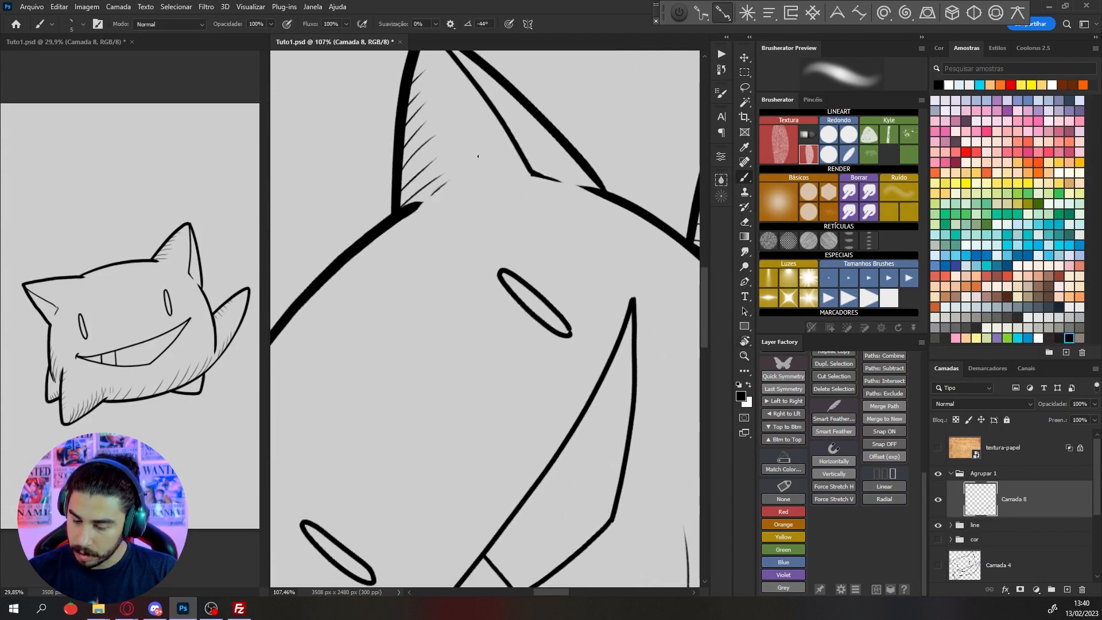
# Hatch the upper edge of the left ear near where it joins the head
pyautogui.scroll(-5, 493, 146)
pyautogui.press('r')
pyautogui.moveTo(608, 112); pyautogui.dragTo(637, 132)
pyautogui.scroll(5, 425, 233)
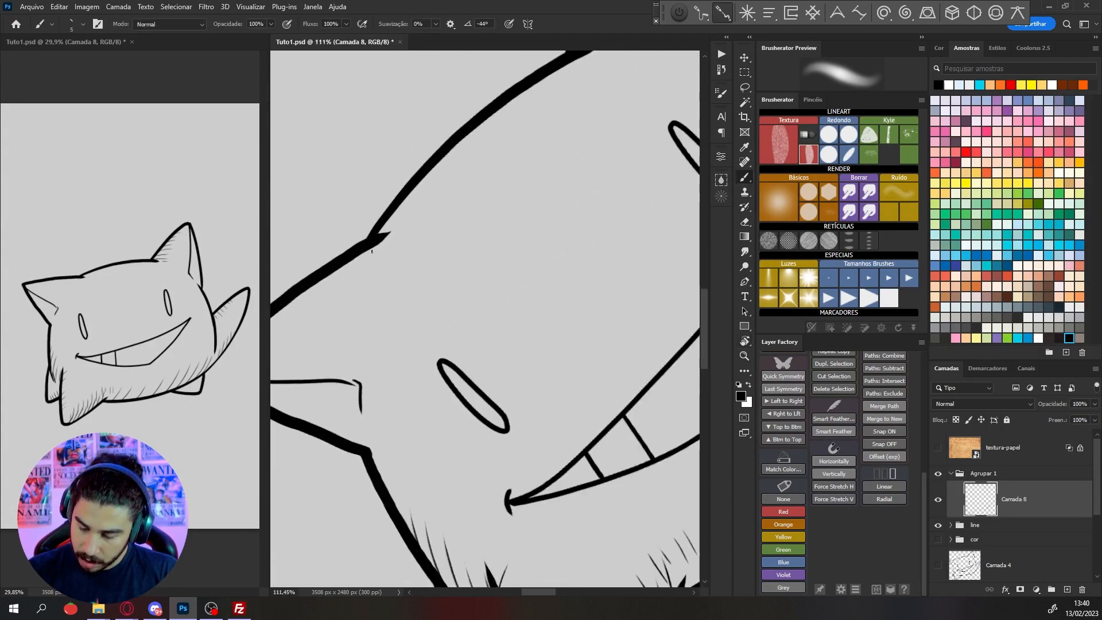
pyautogui.hotkey('ctrl', 'z')
pyautogui.hotkey('ctrl', 'z')
pyautogui.moveTo(377, 246); pyautogui.dragTo(381, 326)
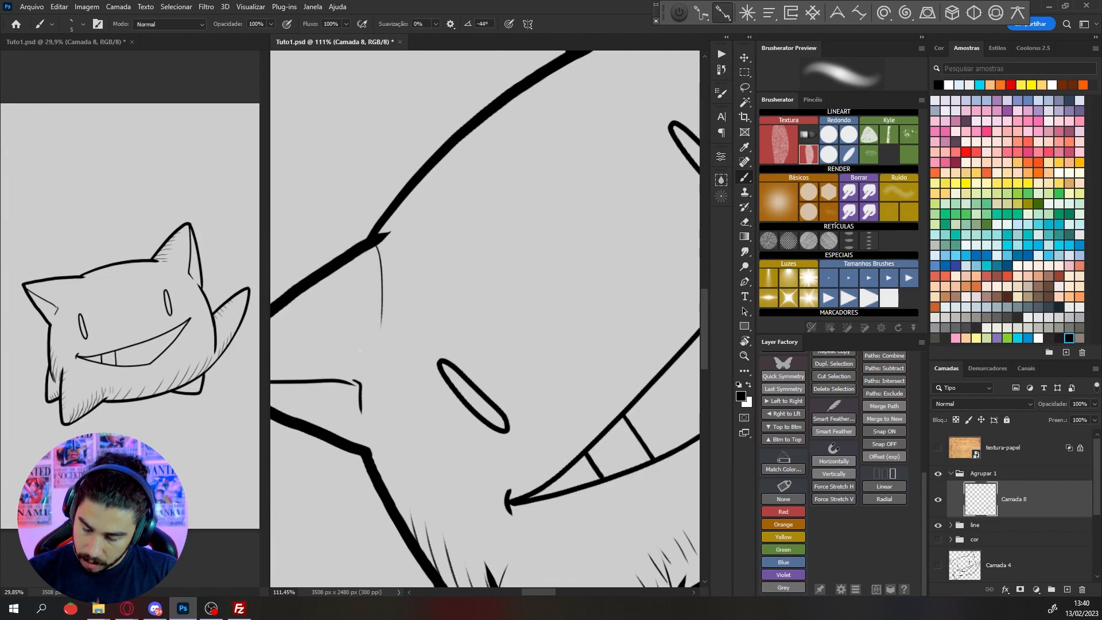
pyautogui.moveTo(361, 248); pyautogui.dragTo(364, 328)
pyautogui.moveTo(318, 286); pyautogui.dragTo(320, 313)
pyautogui.scroll(-5, 323, 313)
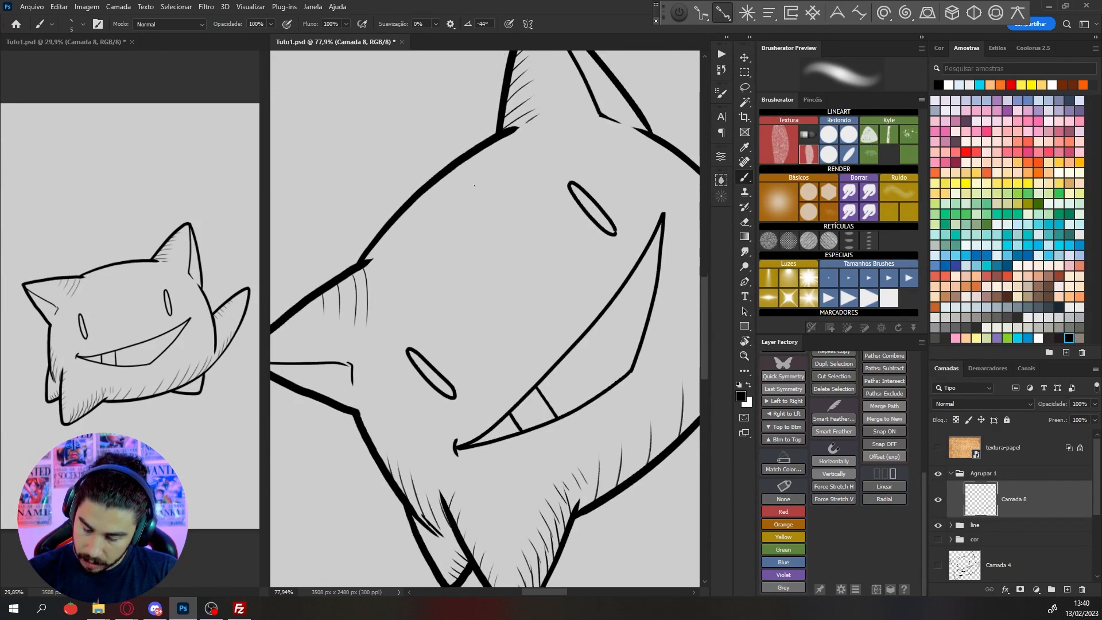
# Draw a small square in the empty area below the creature and fill it with diagonal hatching
pyautogui.press('r')
pyautogui.moveTo(588, 120); pyautogui.dragTo(666, 188)
pyautogui.press('space')
pyautogui.moveTo(511, 471); pyautogui.dragTo(490, 274)
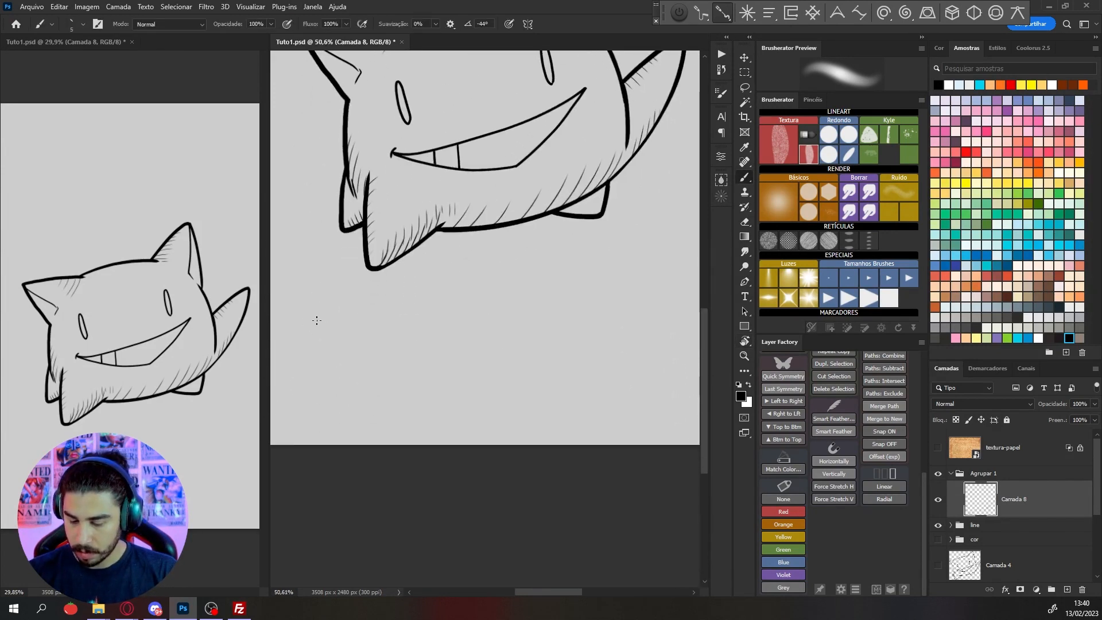
pyautogui.scroll(1, 308, 353)
pyautogui.moveTo(298, 326); pyautogui.dragTo(328, 324)
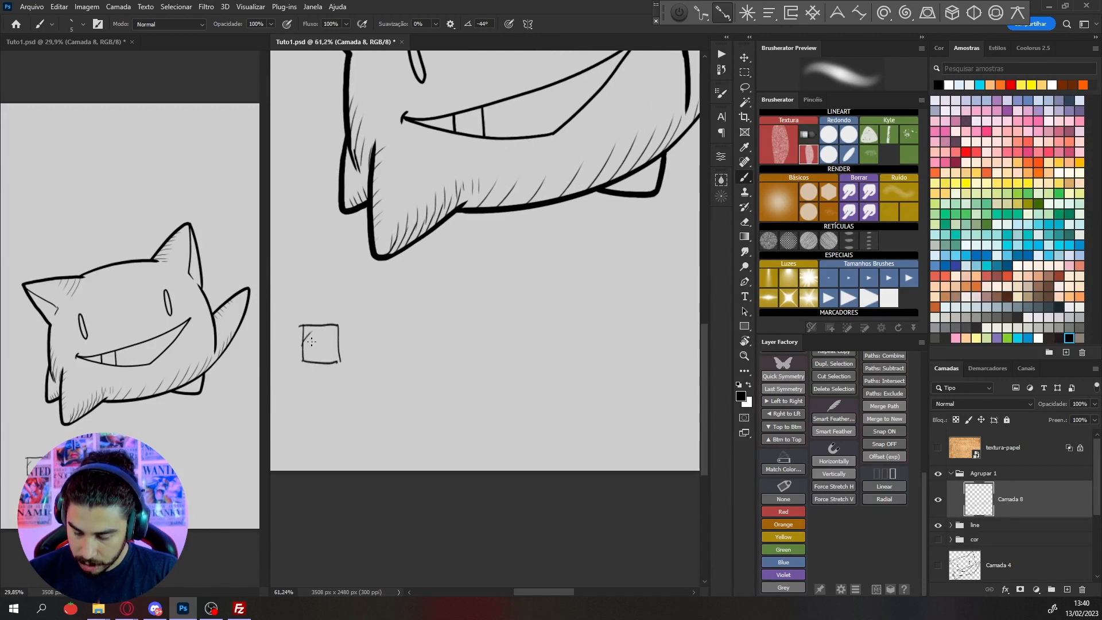
pyautogui.moveTo(316, 346); pyautogui.dragTo(326, 362)
pyautogui.scroll(-3, 385, 268)
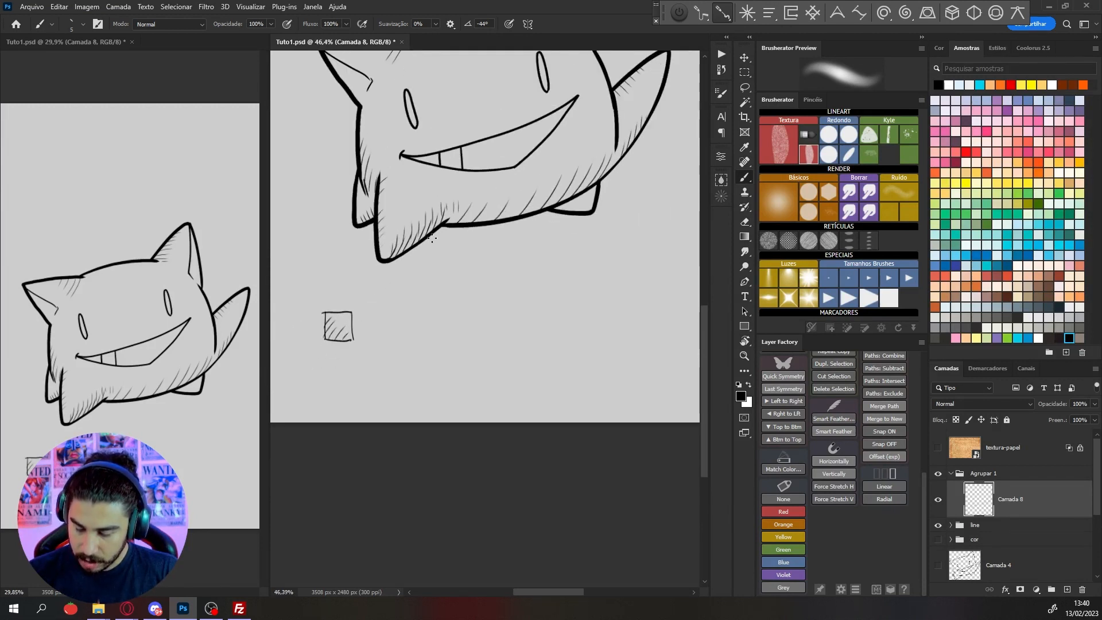
# Draw a sample patch of crossing diagonal lines in the empty area beside the creature to demonstrate cross-hatching
pyautogui.moveTo(480, 220)
pyautogui.mouseDown()
pyautogui.moveTo(549, 261)
pyautogui.moveTo(551, 391)
pyautogui.mouseUp()
pyautogui.scroll(5, 467, 269)
pyautogui.scroll(-3, 466, 269)
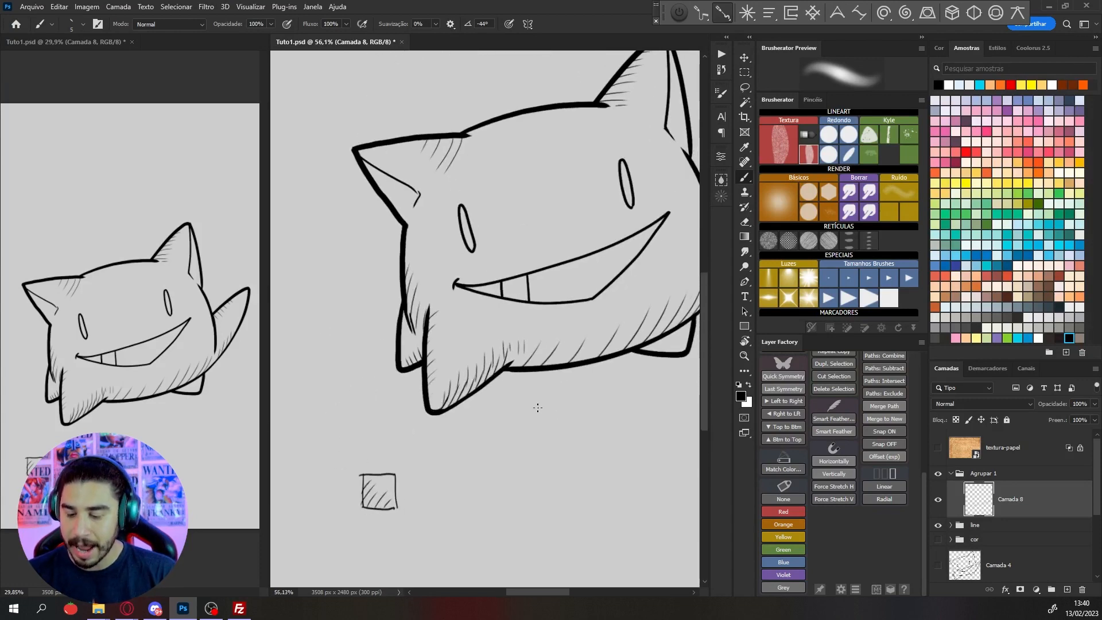
pyautogui.moveTo(446, 335); pyautogui.dragTo(563, 262)
pyautogui.scroll(3, 447, 292)
pyautogui.moveTo(371, 364); pyautogui.dragTo(445, 297)
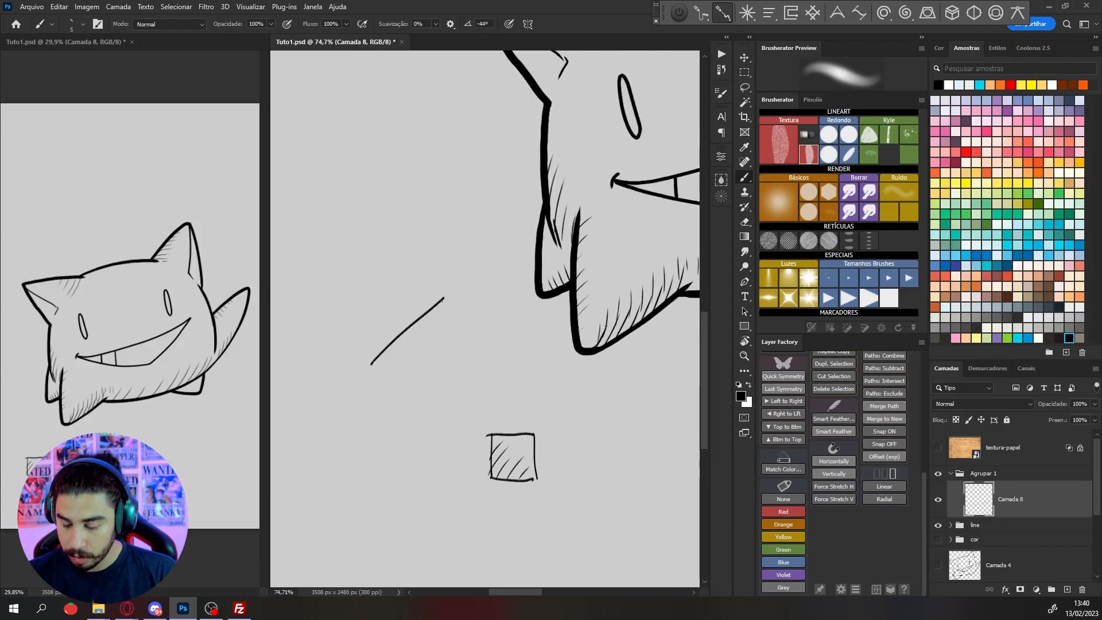
pyautogui.moveTo(368, 391)
pyautogui.mouseDown()
pyautogui.moveTo(469, 294)
pyautogui.moveTo(466, 323)
pyautogui.mouseUp()
pyautogui.moveTo(409, 396); pyautogui.dragTo(470, 338)
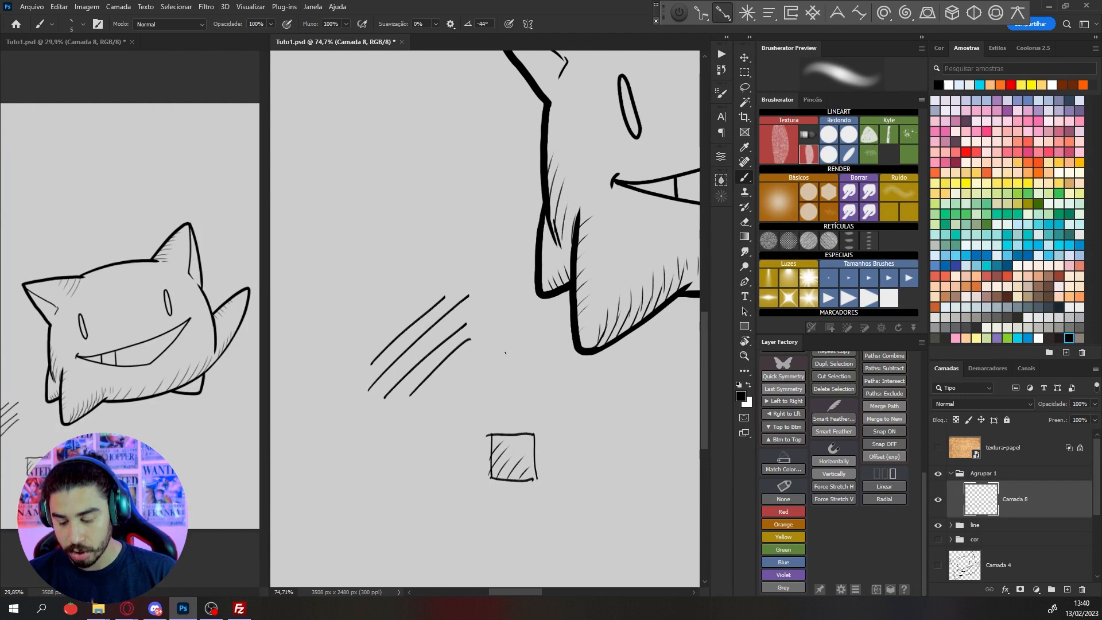
pyautogui.moveTo(365, 327); pyautogui.dragTo(445, 403)
pyautogui.moveTo(375, 313); pyautogui.dragTo(459, 396)
pyautogui.moveTo(399, 316); pyautogui.dragTo(476, 395)
pyautogui.moveTo(411, 297); pyautogui.dragTo(490, 376)
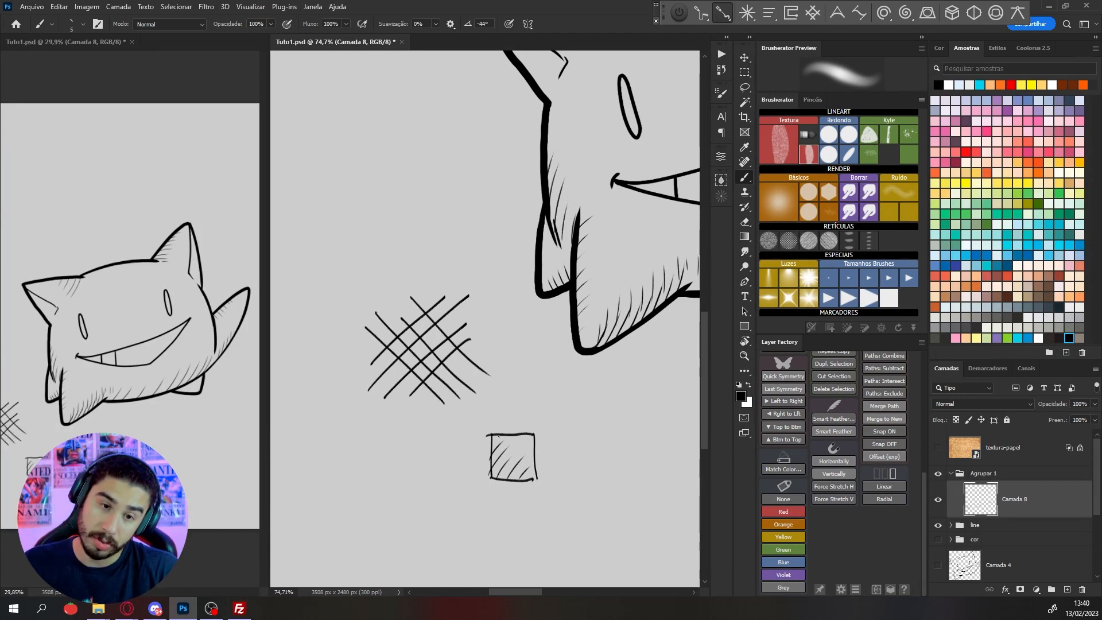
# Undo all strokes of the cross-hatching sample beside the creature
pyautogui.hotkey('ctrl', 'z')
pyautogui.hotkey('ctrl', 'z')
pyautogui.hotkey('ctrl', 'z')
pyautogui.hotkey('ctrl', 'z')
pyautogui.hotkey('ctrl', 'z')
pyautogui.hotkey('ctrl', 'z')
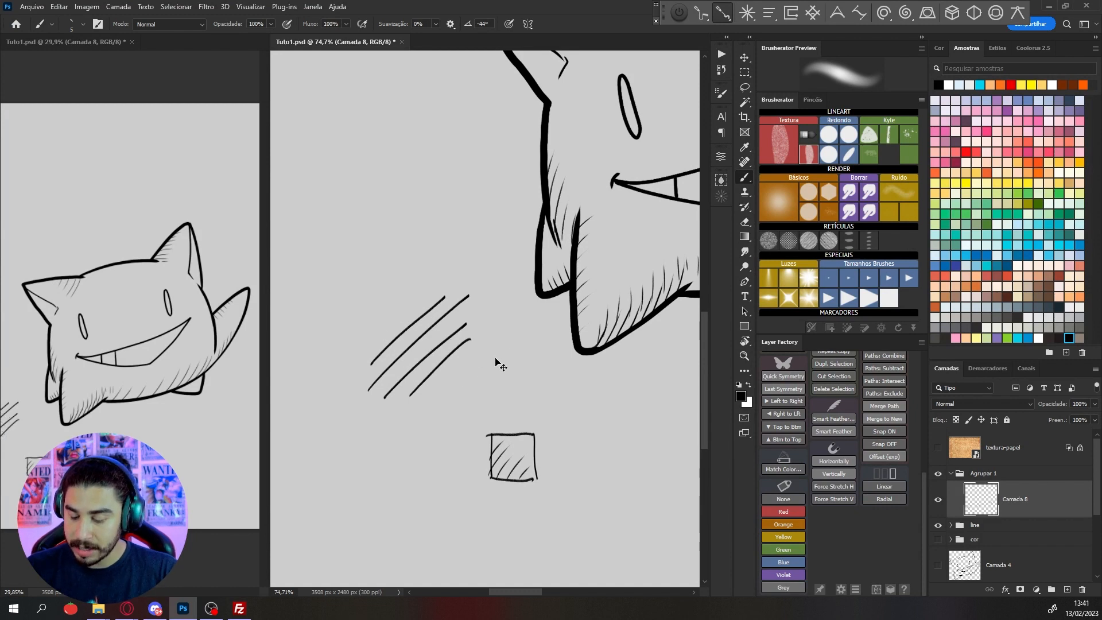
pyautogui.hotkey('ctrl', 'z')
pyautogui.scroll(-2, 530, 373)
pyautogui.hotkey('ctrl', 'z')
pyautogui.hotkey('ctrl', 'z')
pyautogui.hotkey('ctrl', 'z')
# Add a new layer above the hatching and draw slanted strokes across the belly's lower-edge hatching beside the front left foot
pyautogui.moveTo(579, 432); pyautogui.dragTo(472, 380)
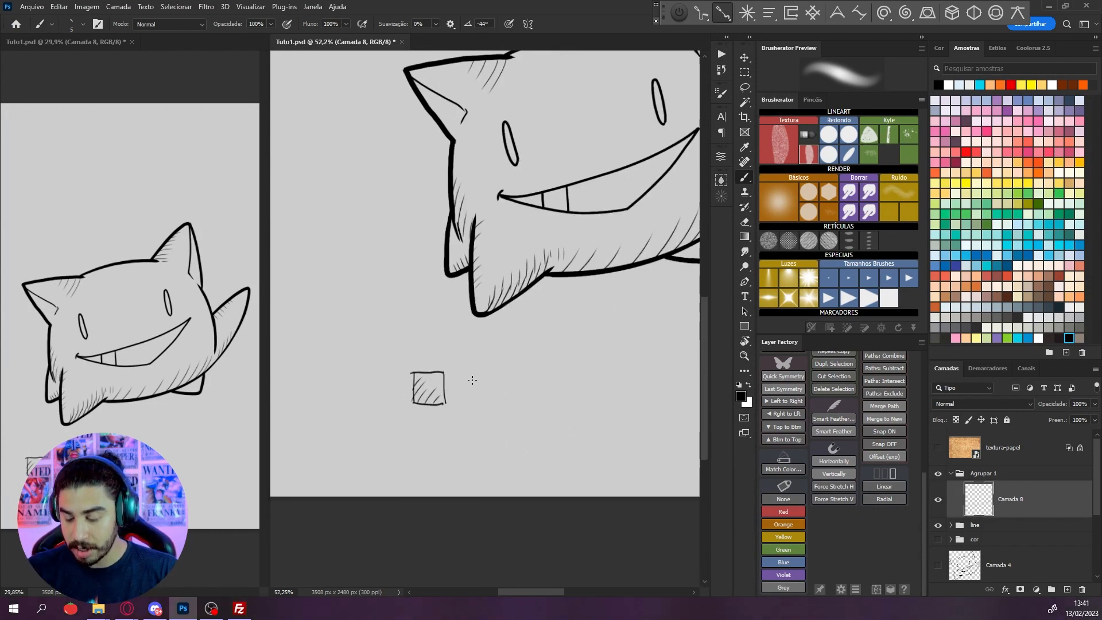
pyautogui.moveTo(591, 362); pyautogui.dragTo(503, 407)
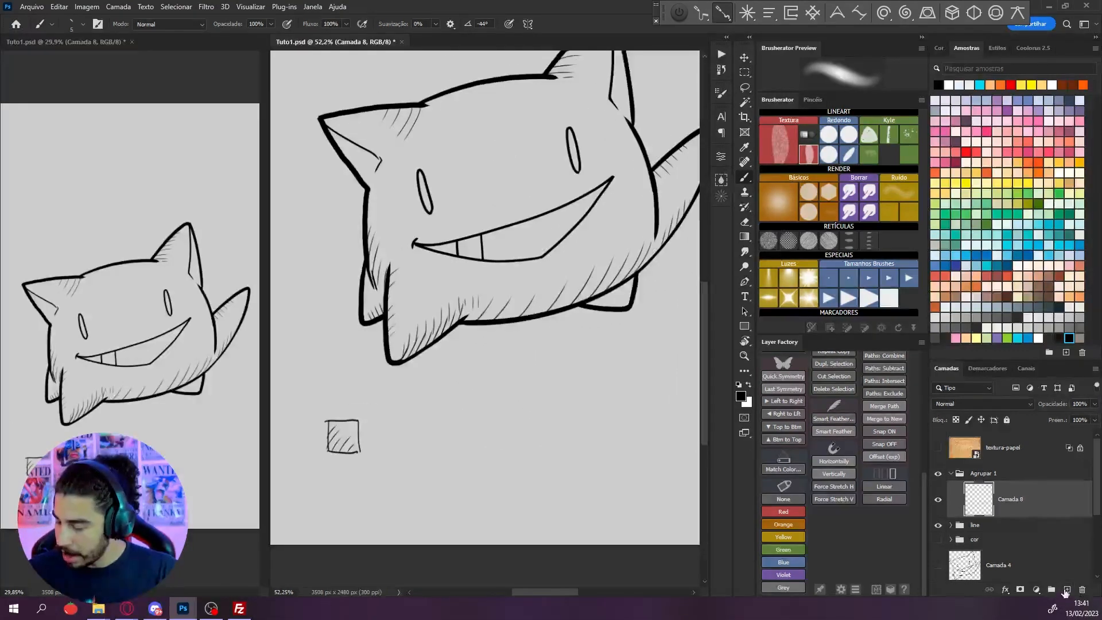
pyautogui.click(1067, 589)
pyautogui.scroll(3, 651, 335)
pyautogui.press('r')
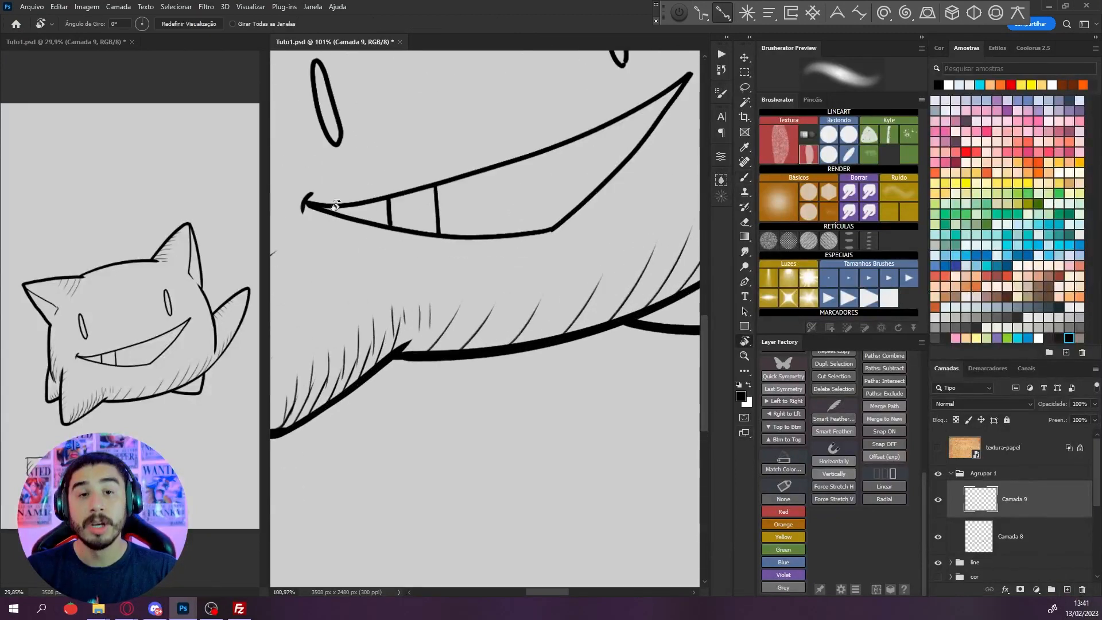
pyautogui.moveTo(652, 336)
pyautogui.mouseDown()
pyautogui.moveTo(637, 333)
pyautogui.moveTo(589, 428)
pyautogui.mouseUp()
pyautogui.press('b')
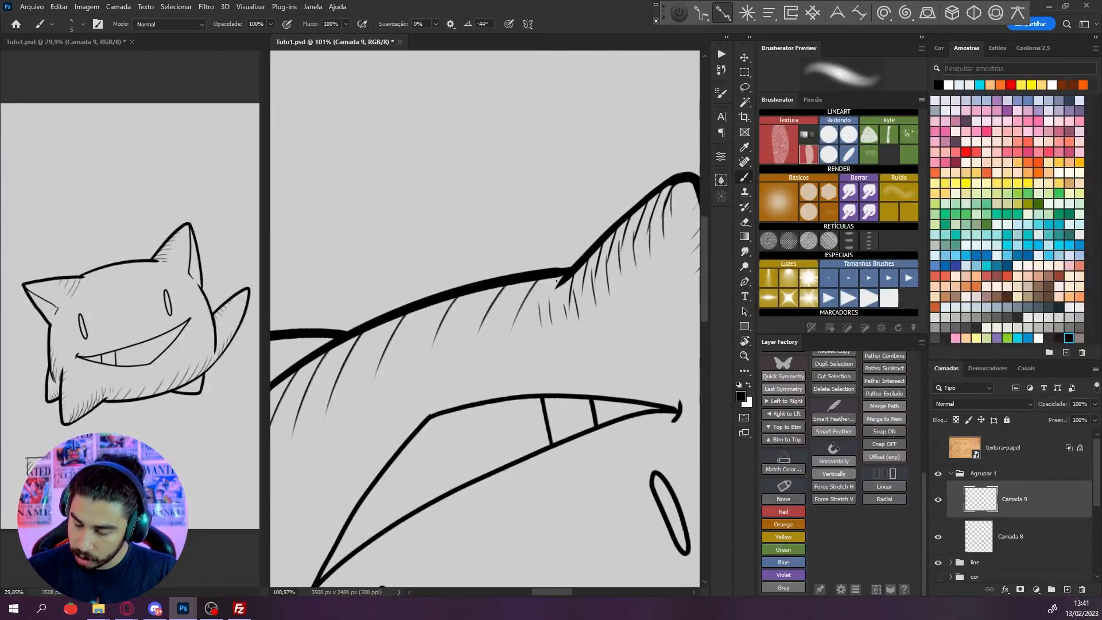
pyautogui.moveTo(556, 281); pyautogui.dragTo(496, 337)
pyautogui.moveTo(548, 280)
pyautogui.mouseDown()
pyautogui.moveTo(472, 351)
pyautogui.moveTo(483, 326)
pyautogui.mouseUp()
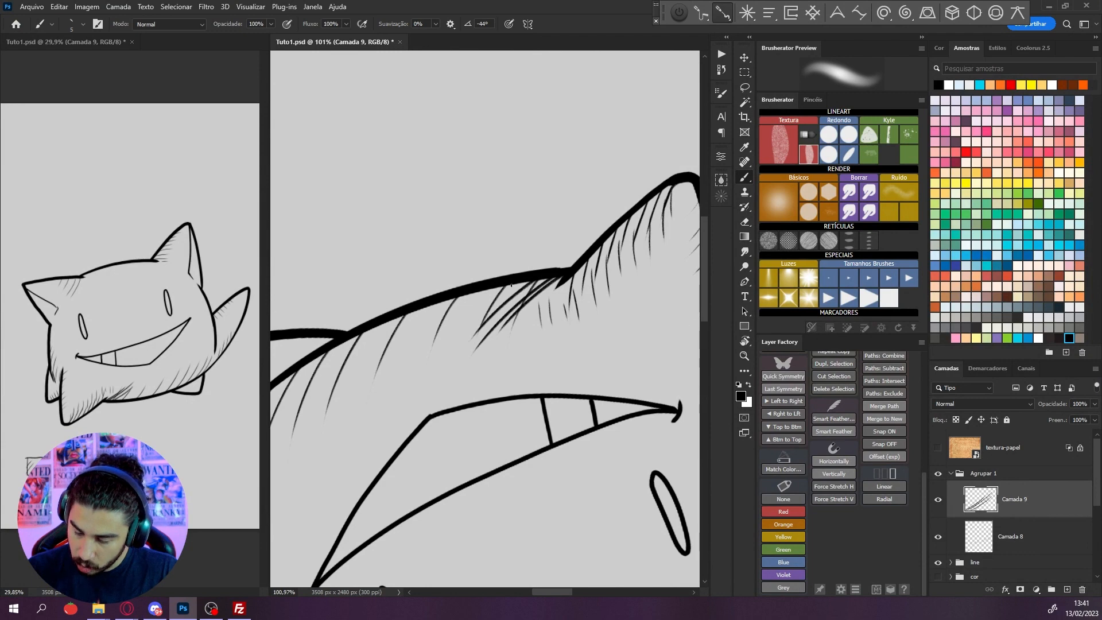
pyautogui.moveTo(512, 285)
pyautogui.mouseDown()
pyautogui.moveTo(463, 330)
pyautogui.moveTo(378, 339)
pyautogui.mouseUp()
# Darken the cross-hatching where the belly's lower edge meets the front left foot with another set of angled strokes
pyautogui.press('r')
pyautogui.moveTo(593, 287)
pyautogui.mouseDown()
pyautogui.moveTo(579, 247)
pyautogui.moveTo(551, 230)
pyautogui.moveTo(533, 241)
pyautogui.mouseUp()
pyautogui.scroll(2, 544, 295)
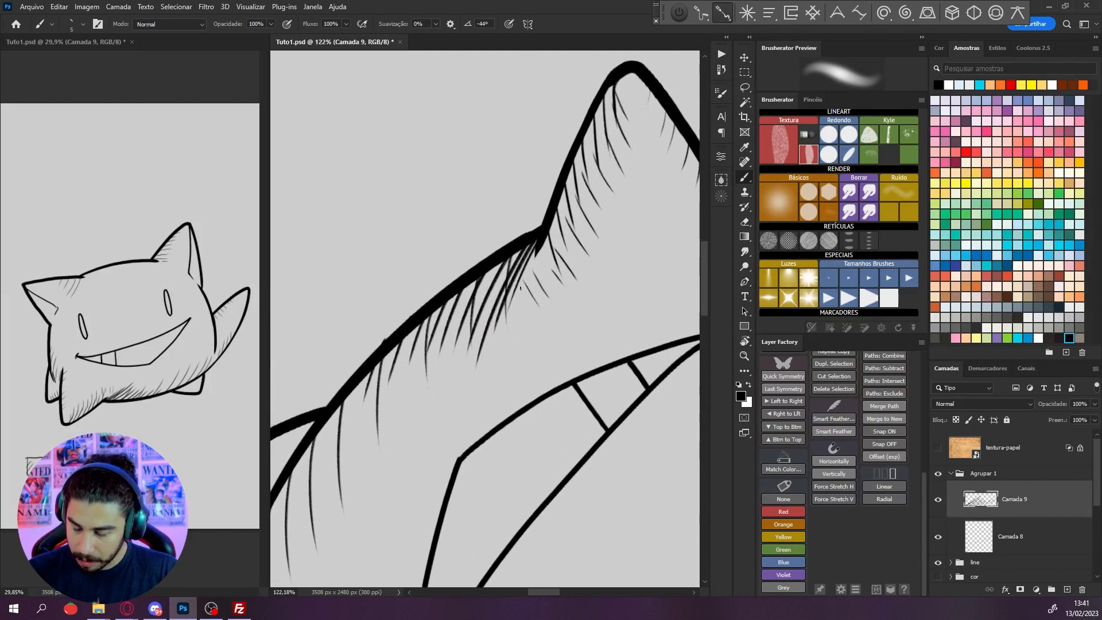
pyautogui.moveTo(536, 240)
pyautogui.mouseDown()
pyautogui.moveTo(457, 302)
pyautogui.moveTo(452, 320)
pyautogui.moveTo(463, 323)
pyautogui.mouseUp()
pyautogui.moveTo(525, 264); pyautogui.dragTo(471, 334)
pyautogui.moveTo(522, 288); pyautogui.dragTo(471, 344)
pyautogui.moveTo(514, 307); pyautogui.dragTo(471, 355)
# Fill the small right foot under the belly with parallel diagonal hatching, redrawing misplaced strokes
pyautogui.scroll(-4, 504, 342)
pyautogui.press('r')
pyautogui.moveTo(617, 290); pyautogui.dragTo(396, 224)
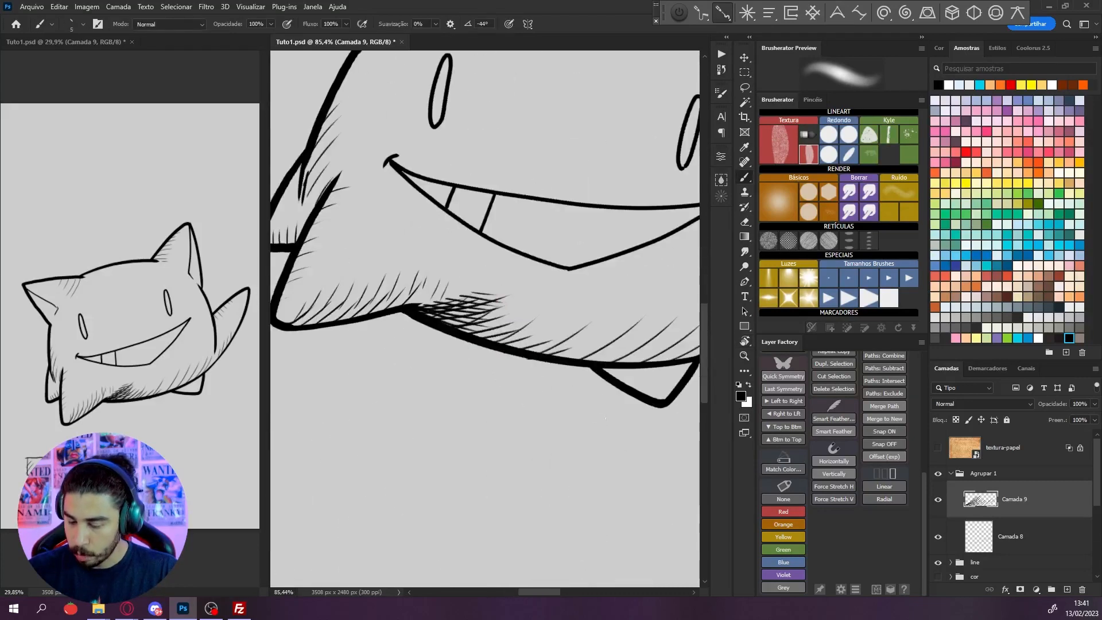
pyautogui.press('space')
pyautogui.moveTo(631, 427); pyautogui.dragTo(534, 349)
pyautogui.press('r')
pyautogui.moveTo(648, 334)
pyautogui.mouseDown()
pyautogui.moveTo(631, 243)
pyautogui.moveTo(423, 472)
pyautogui.moveTo(376, 404)
pyautogui.mouseUp()
pyautogui.scroll(4, 591, 248)
pyautogui.press('r')
pyautogui.press('space')
pyautogui.moveTo(508, 363); pyautogui.dragTo(498, 243)
pyautogui.scroll(1, 444, 230)
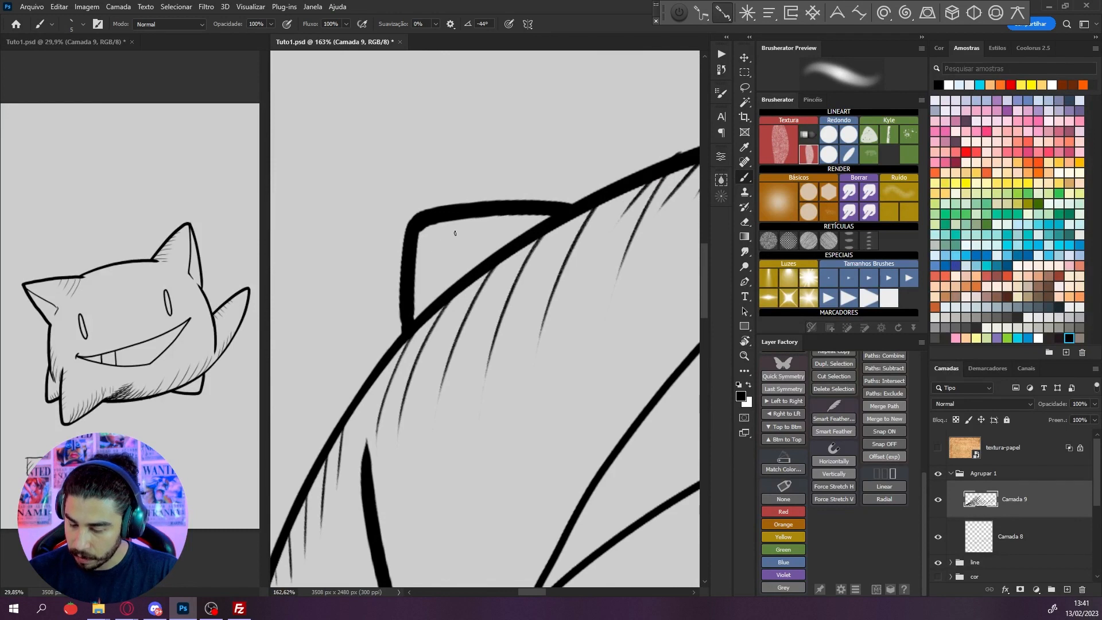
pyautogui.moveTo(404, 263)
pyautogui.mouseDown()
pyautogui.moveTo(453, 206)
pyautogui.moveTo(485, 206)
pyautogui.mouseUp()
pyautogui.hotkey('ctrl', 'z')
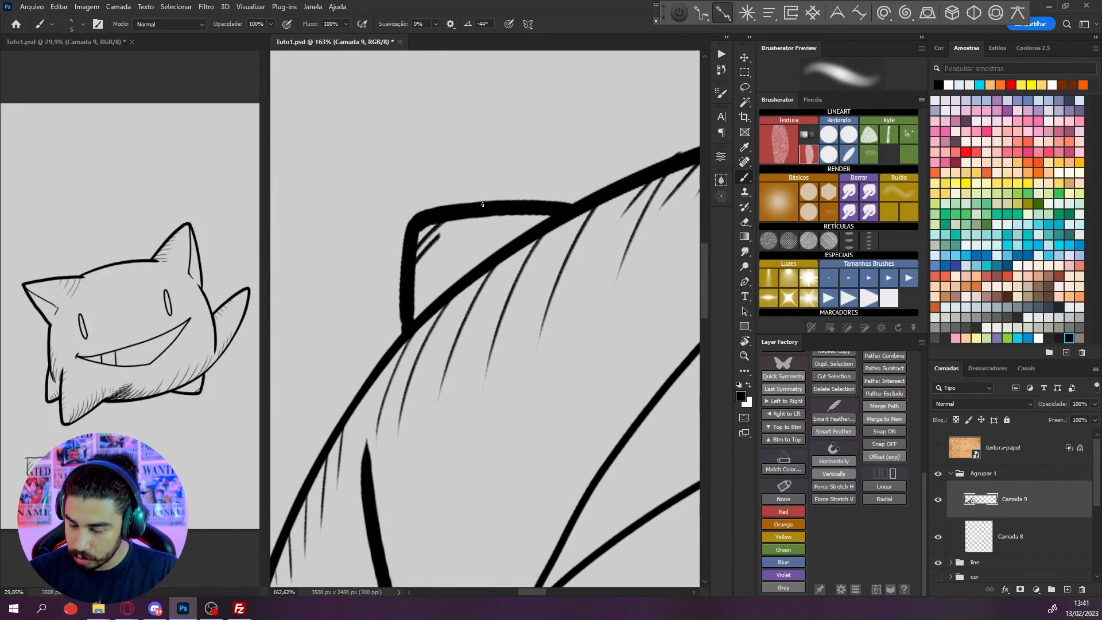
pyautogui.moveTo(396, 309); pyautogui.dragTo(495, 208)
pyautogui.hotkey('ctrl', 'z')
pyautogui.moveTo(408, 288)
pyautogui.mouseDown()
pyautogui.moveTo(486, 213)
pyautogui.moveTo(507, 211)
pyautogui.mouseUp()
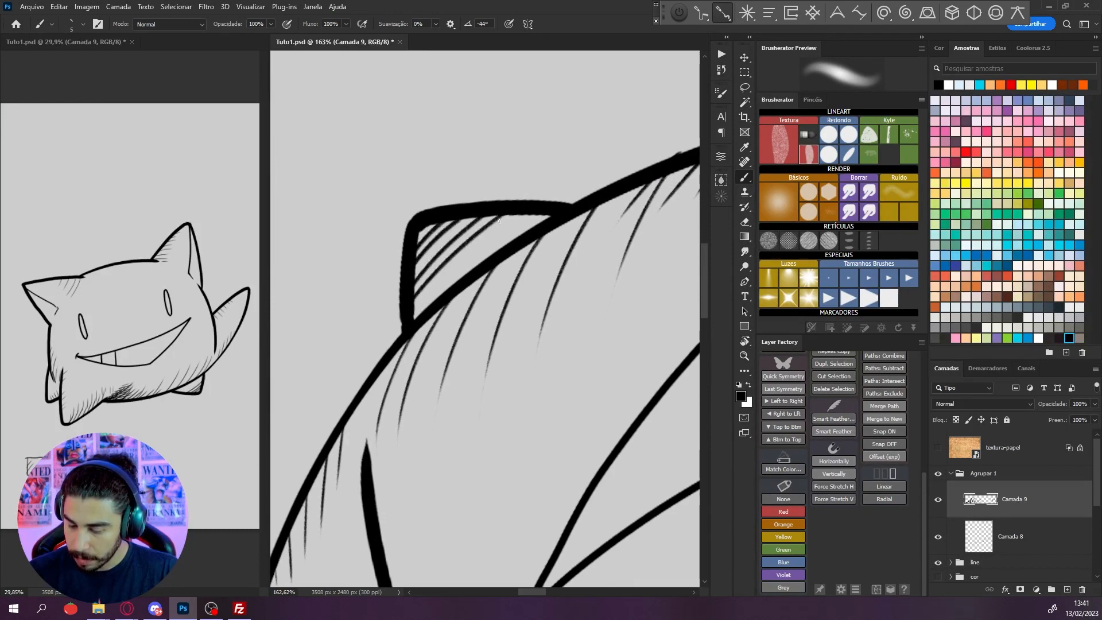
pyautogui.moveTo(409, 319); pyautogui.dragTo(529, 215)
pyautogui.moveTo(436, 299); pyautogui.dragTo(543, 214)
# Cross-hatch the small right foot with a second set of strokes running across the first
pyautogui.scroll(-2, 548, 279)
pyautogui.press('r')
pyautogui.moveTo(550, 270); pyautogui.dragTo(516, 244)
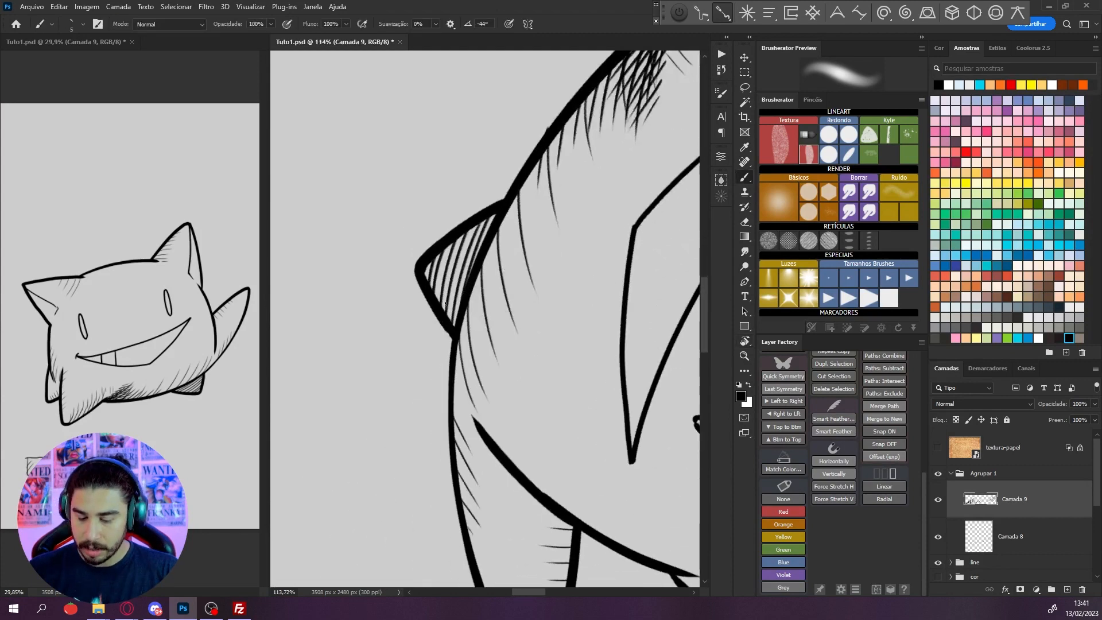
pyautogui.press('r')
pyautogui.moveTo(450, 264)
pyautogui.mouseDown()
pyautogui.moveTo(479, 235)
pyautogui.moveTo(412, 290)
pyautogui.mouseUp()
pyautogui.scroll(3, 544, 240)
pyautogui.press('r')
pyautogui.moveTo(477, 224); pyautogui.dragTo(405, 312)
pyautogui.moveTo(469, 248)
pyautogui.mouseDown()
pyautogui.moveTo(413, 320)
pyautogui.moveTo(414, 337)
pyautogui.mouseUp()
pyautogui.moveTo(454, 280)
pyautogui.mouseDown()
pyautogui.moveTo(420, 346)
pyautogui.moveTo(427, 357)
pyautogui.mouseUp()
# Fill the inner area of the right ear with parallel hatching from its base toward the tip
pyautogui.scroll(-8, 427, 358)
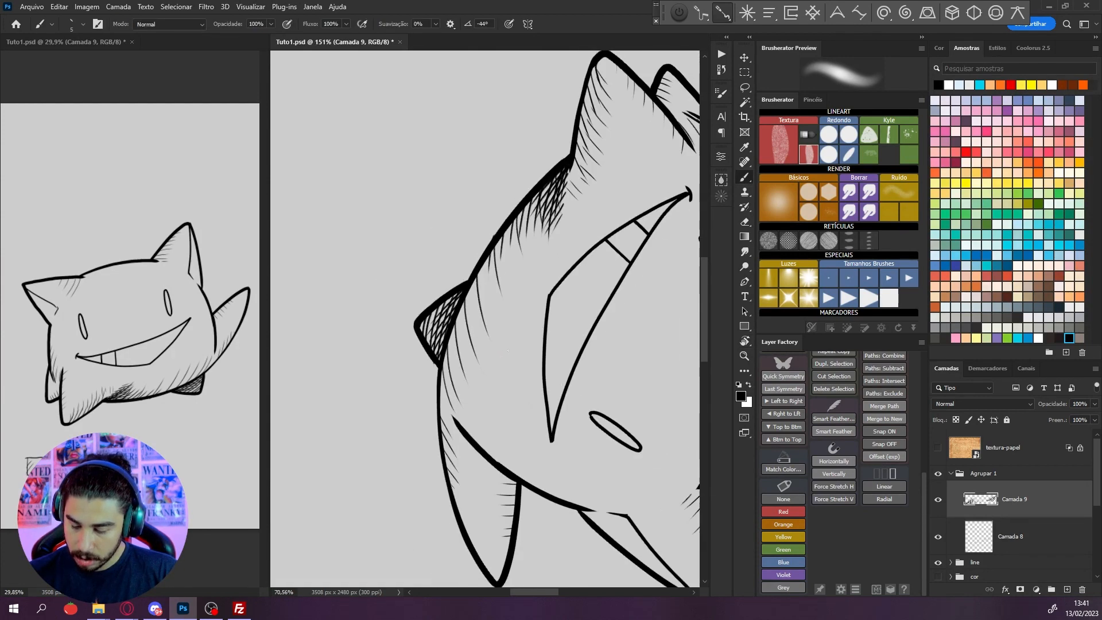
pyautogui.press('r')
pyautogui.moveTo(533, 367); pyautogui.dragTo(520, 175)
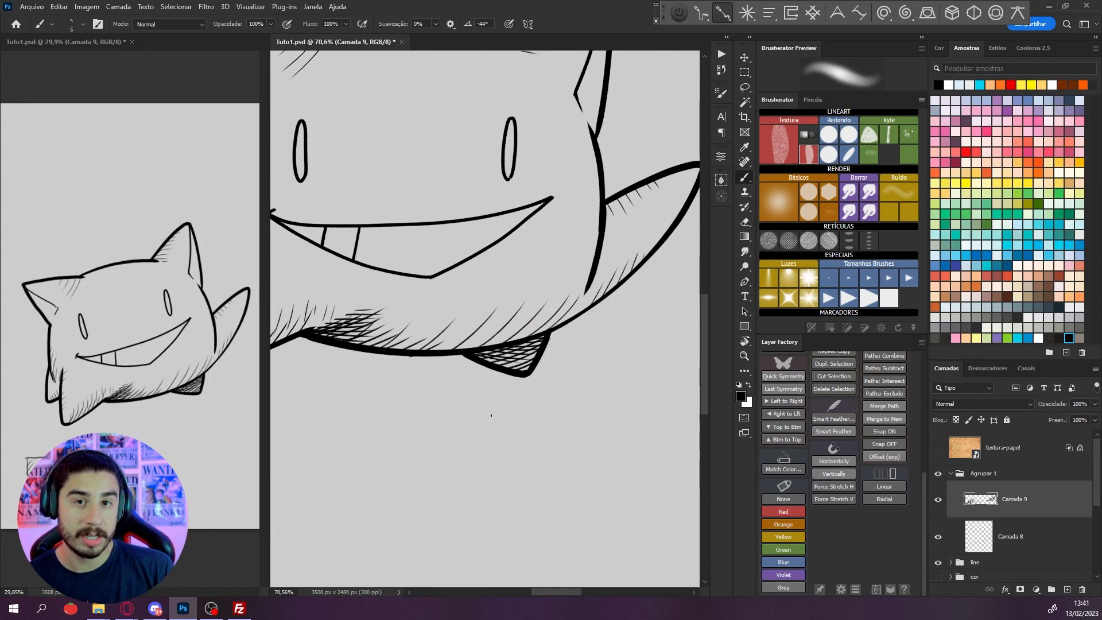
pyautogui.moveTo(621, 357); pyautogui.dragTo(519, 359)
pyautogui.scroll(4, 520, 230)
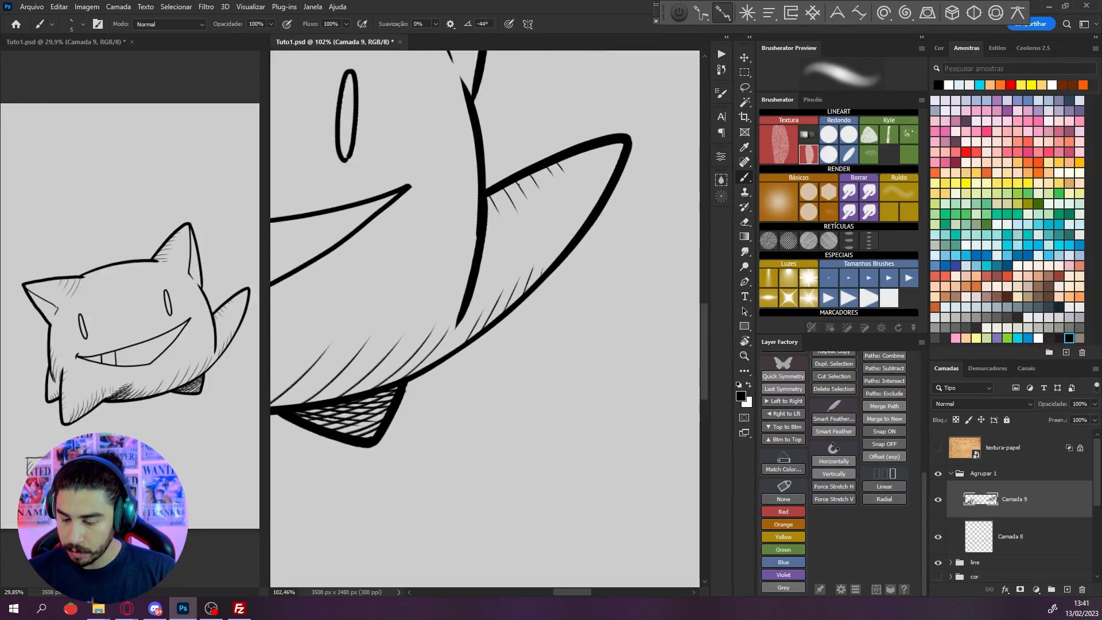
pyautogui.scroll(-5, 494, 183)
pyautogui.moveTo(475, 85); pyautogui.dragTo(485, 241)
pyautogui.scroll(4, 489, 228)
pyautogui.press('r')
pyautogui.moveTo(554, 141)
pyautogui.mouseDown()
pyautogui.moveTo(612, 157)
pyautogui.moveTo(603, 285)
pyautogui.moveTo(594, 207)
pyautogui.mouseUp()
pyautogui.scroll(3, 594, 201)
pyautogui.moveTo(478, 274); pyautogui.dragTo(455, 333)
pyautogui.moveTo(489, 252)
pyautogui.mouseDown()
pyautogui.moveTo(466, 329)
pyautogui.moveTo(482, 303)
pyautogui.mouseUp()
pyautogui.moveTo(513, 234)
pyautogui.mouseDown()
pyautogui.moveTo(494, 291)
pyautogui.moveTo(506, 280)
pyautogui.mouseUp()
pyautogui.moveTo(536, 214); pyautogui.dragTo(521, 263)
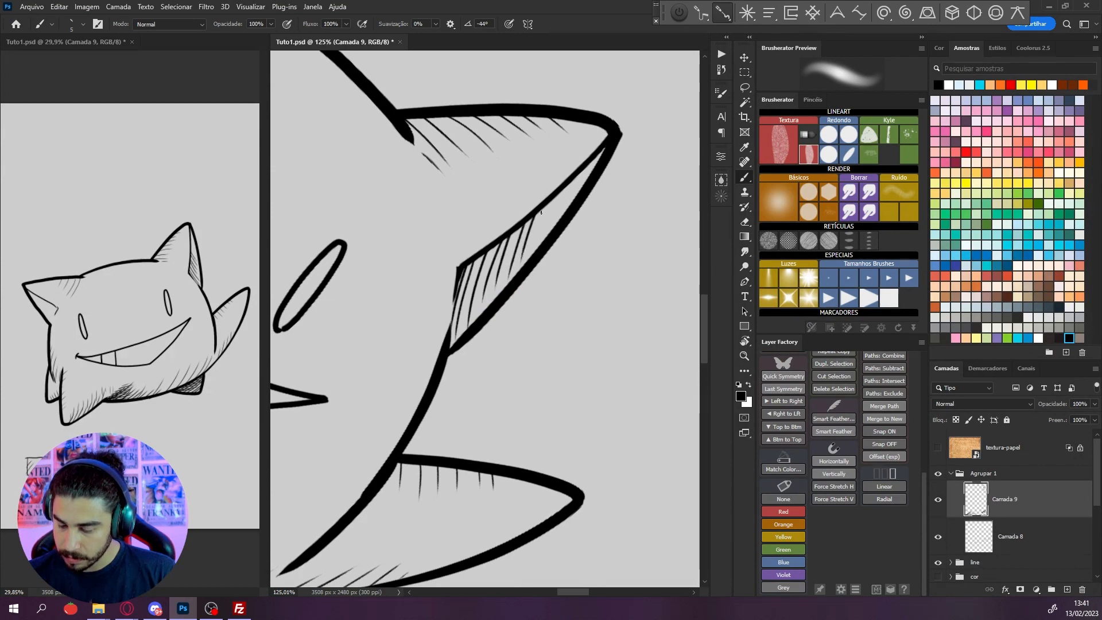
pyautogui.moveTo(556, 195); pyautogui.dragTo(544, 229)
pyautogui.moveTo(567, 187); pyautogui.dragTo(555, 220)
# Cross-hatch the lower part of the right ear's inner area with strokes in a second direction
pyautogui.press('r')
pyautogui.moveTo(641, 216); pyautogui.dragTo(643, 248)
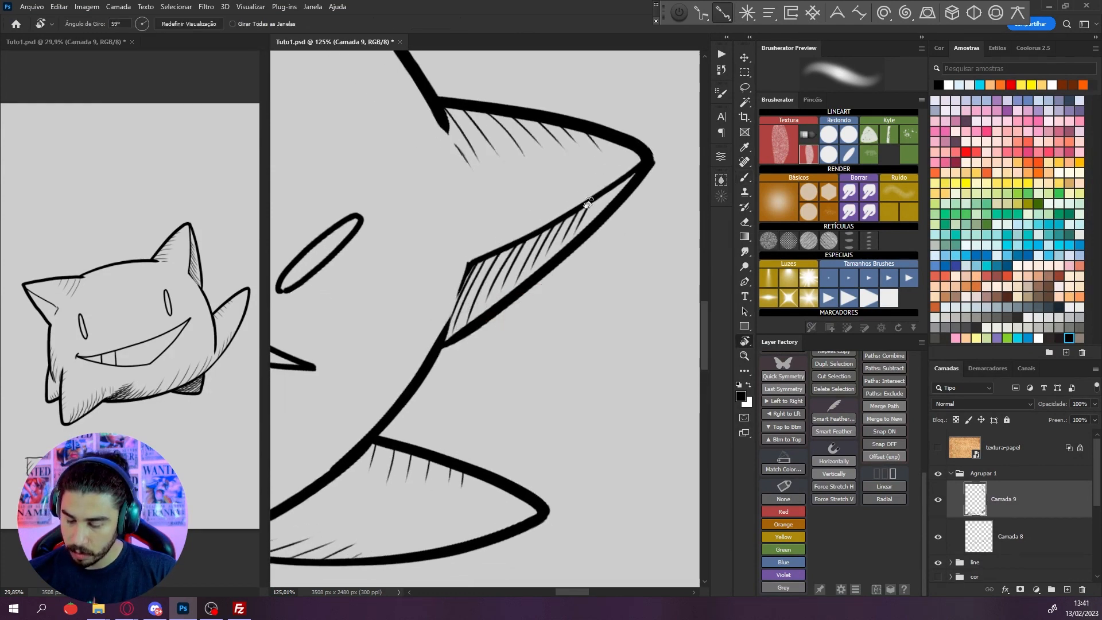
pyautogui.moveTo(589, 202)
pyautogui.mouseDown()
pyautogui.moveTo(604, 196)
pyautogui.moveTo(647, 264)
pyautogui.mouseUp()
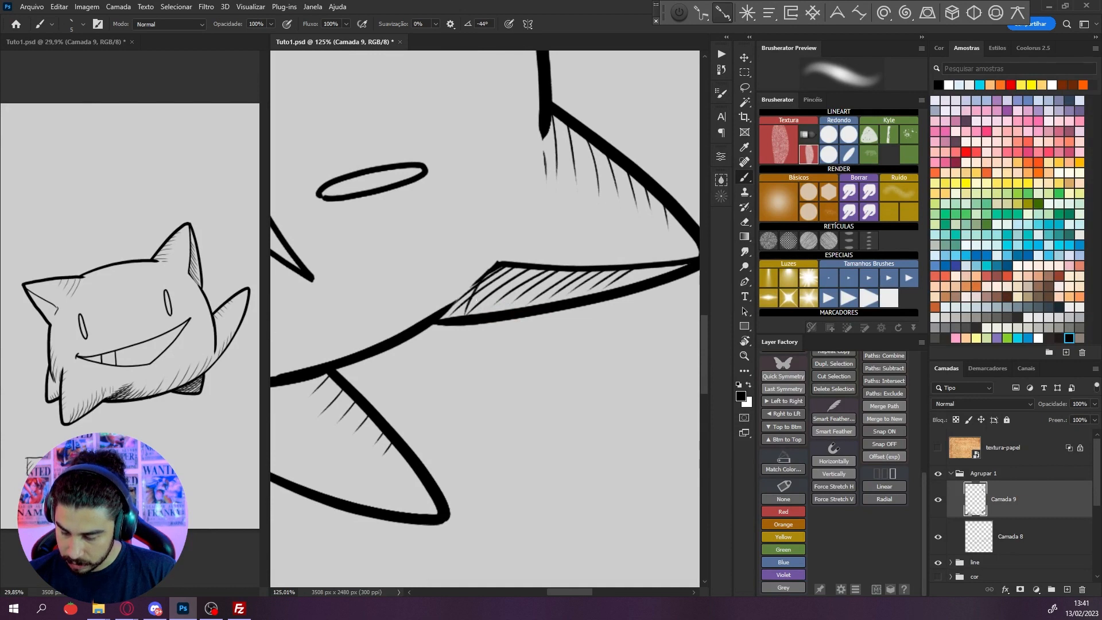
pyautogui.moveTo(498, 265)
pyautogui.mouseDown()
pyautogui.moveTo(480, 307)
pyautogui.moveTo(490, 310)
pyautogui.mouseUp()
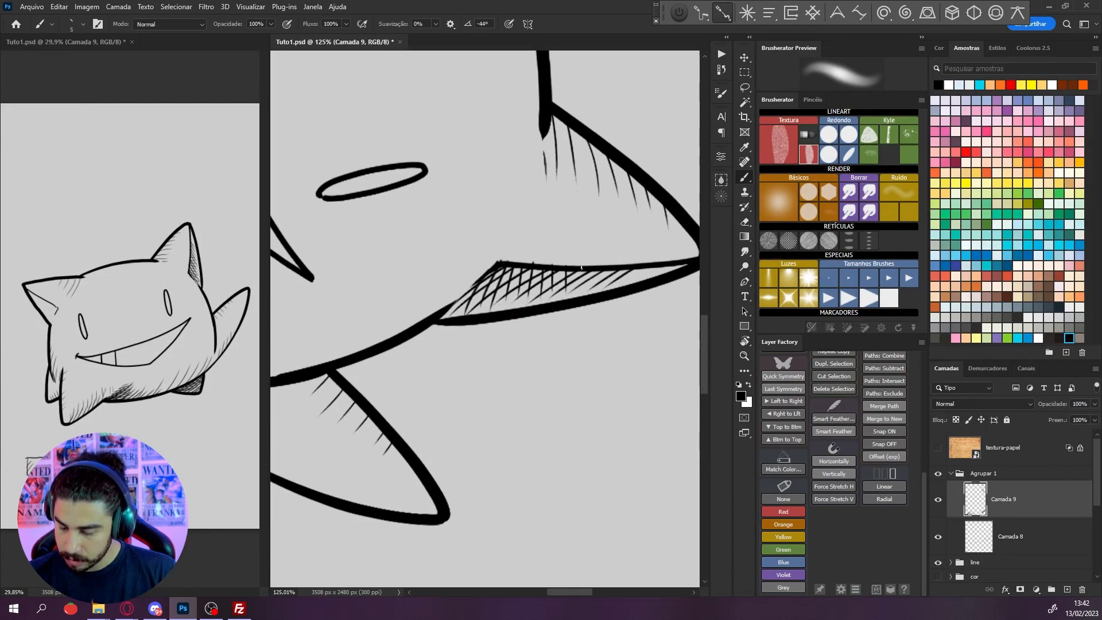
# Lasso and delete the hatching ends that spill past the right ear's inner line, then clear the selection
pyautogui.press('r')
pyautogui.moveTo(608, 308); pyautogui.dragTo(567, 225)
pyautogui.press('l')
pyautogui.moveTo(537, 189)
pyautogui.mouseDown()
pyautogui.moveTo(486, 248)
pyautogui.moveTo(460, 234)
pyautogui.mouseUp()
pyautogui.press('Delete')
pyautogui.hotkey('ctrl', 'd')
# Hatch the inner area of the left ear with parallel strokes and trim the ends crossing its inner line
pyautogui.moveTo(539, 246); pyautogui.dragTo(495, 338)
pyautogui.moveTo(384, 266); pyautogui.dragTo(576, 313)
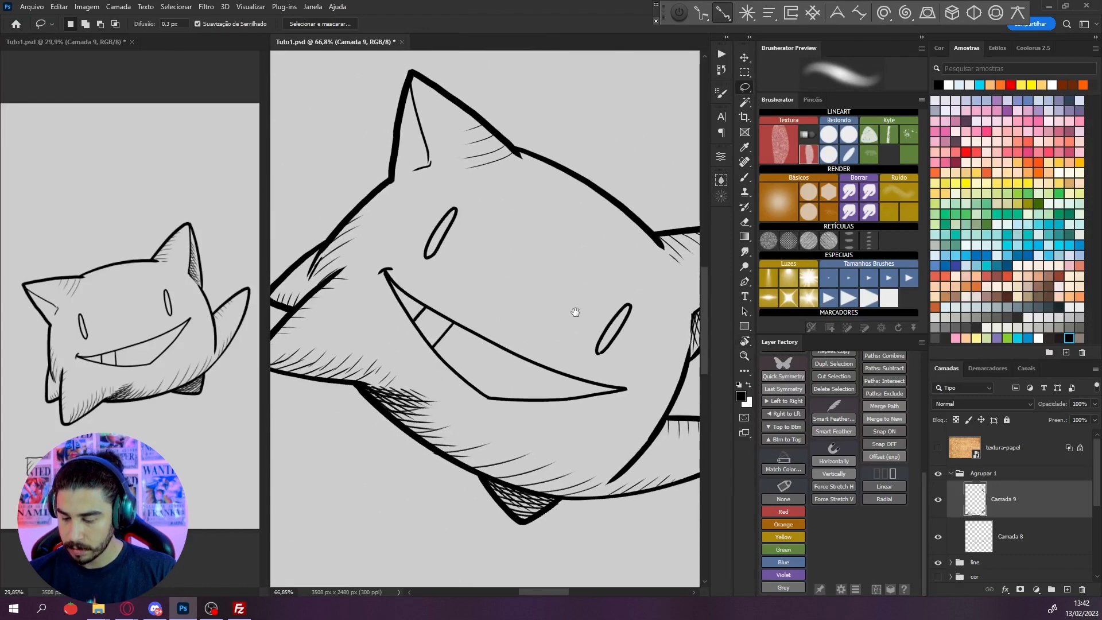
pyautogui.press('r')
pyautogui.moveTo(390, 130)
pyautogui.mouseDown()
pyautogui.moveTo(248, 118)
pyautogui.moveTo(255, 305)
pyautogui.moveTo(483, 491)
pyautogui.mouseUp()
pyautogui.moveTo(537, 460); pyautogui.dragTo(574, 361)
pyautogui.press('r')
pyautogui.moveTo(574, 367); pyautogui.dragTo(549, 392)
pyautogui.moveTo(545, 391)
pyautogui.mouseDown()
pyautogui.moveTo(601, 286)
pyautogui.moveTo(582, 287)
pyautogui.mouseUp()
pyautogui.moveTo(534, 267); pyautogui.dragTo(526, 260)
pyautogui.press('b')
pyautogui.press('r')
pyautogui.moveTo(541, 204); pyautogui.dragTo(617, 243)
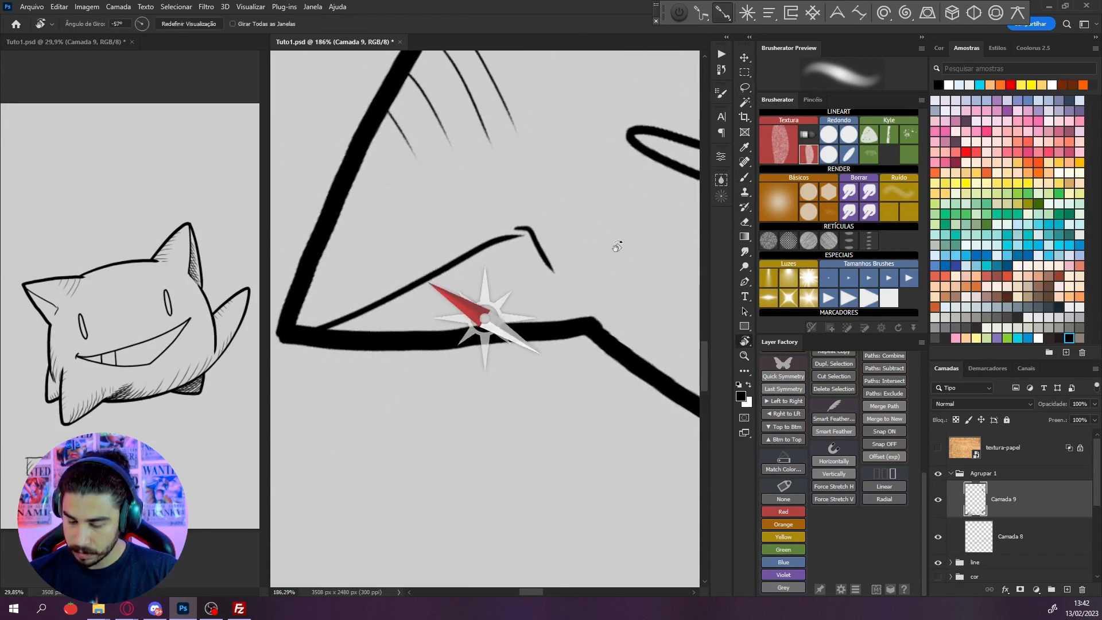
pyautogui.moveTo(533, 242)
pyautogui.mouseDown()
pyautogui.moveTo(529, 289)
pyautogui.moveTo(498, 313)
pyautogui.mouseUp()
pyautogui.moveTo(489, 250)
pyautogui.mouseDown()
pyautogui.moveTo(476, 310)
pyautogui.moveTo(432, 317)
pyautogui.mouseUp()
pyautogui.moveTo(435, 276)
pyautogui.mouseDown()
pyautogui.moveTo(417, 315)
pyautogui.moveTo(405, 310)
pyautogui.mouseUp()
pyautogui.press('l')
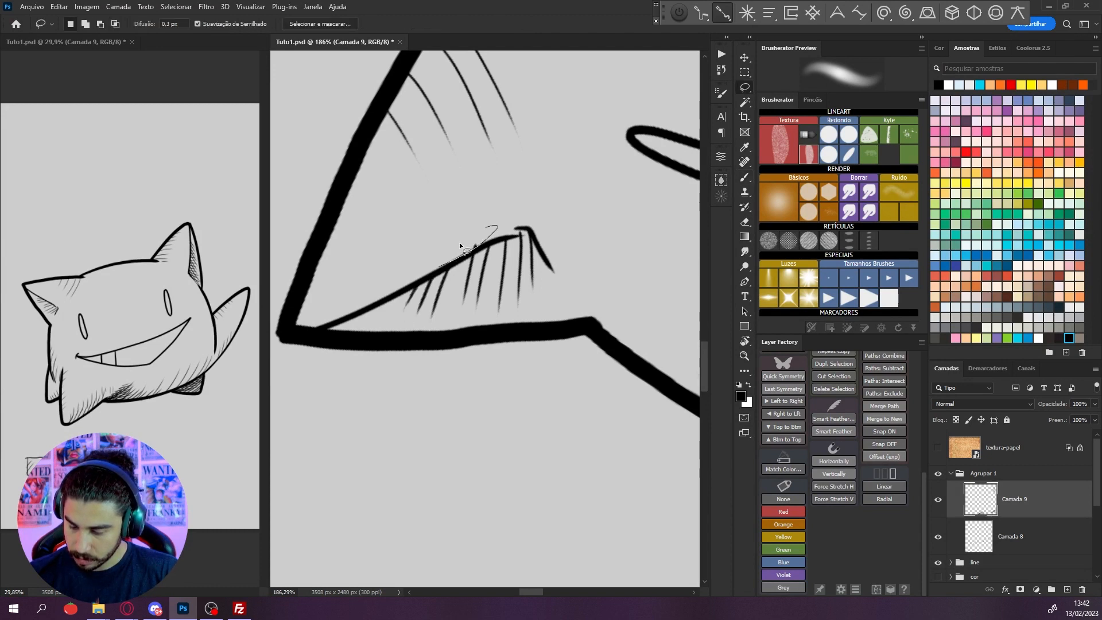
# Cross-hatch the left ear's inner area with a second set of diagonal strokes, redrawing the misplaced one
pyautogui.press('r')
pyautogui.moveTo(608, 236); pyautogui.dragTo(595, 171)
pyautogui.press('b')
pyautogui.moveTo(495, 224)
pyautogui.mouseDown()
pyautogui.moveTo(402, 323)
pyautogui.moveTo(473, 263)
pyautogui.moveTo(435, 314)
pyautogui.moveTo(449, 319)
pyautogui.mouseUp()
pyautogui.hotkey('ctrl', 'z')
pyautogui.moveTo(519, 242); pyautogui.dragTo(472, 308)
pyautogui.moveTo(537, 252)
pyautogui.mouseDown()
pyautogui.moveTo(516, 288)
pyautogui.moveTo(508, 265)
pyautogui.mouseUp()
# Clean up the left ear's stray cross-hatching ends with the Lasso and clear the selection
pyautogui.press('r')
pyautogui.moveTo(610, 280)
pyautogui.mouseDown()
pyautogui.moveTo(614, 298)
pyautogui.moveTo(551, 427)
pyautogui.mouseUp()
pyautogui.press('l')
pyautogui.moveTo(559, 363)
pyautogui.mouseDown()
pyautogui.moveTo(588, 335)
pyautogui.moveTo(556, 420)
pyautogui.moveTo(401, 333)
pyautogui.mouseUp()
pyautogui.hotkey('ctrl', 'd')
pyautogui.moveTo(585, 321); pyautogui.dragTo(565, 344)
# Draw a second small square beside the first sample square and fill it with diagonal hatching
pyautogui.press('r')
pyautogui.moveTo(665, 283); pyautogui.dragTo(668, 327)
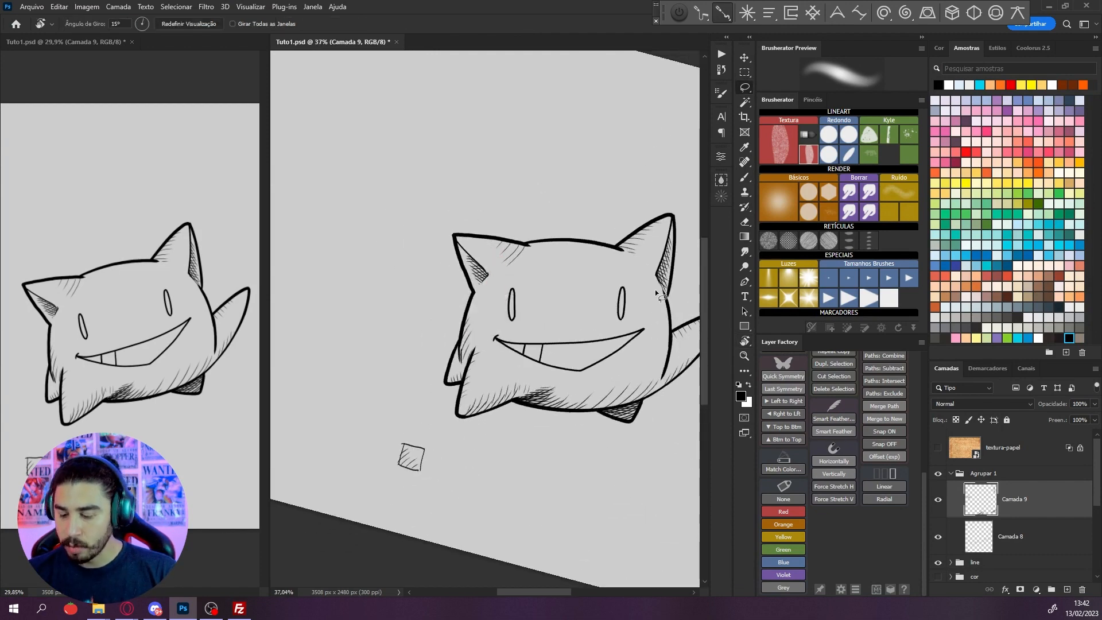
pyautogui.press('r')
pyautogui.moveTo(603, 392); pyautogui.dragTo(617, 358)
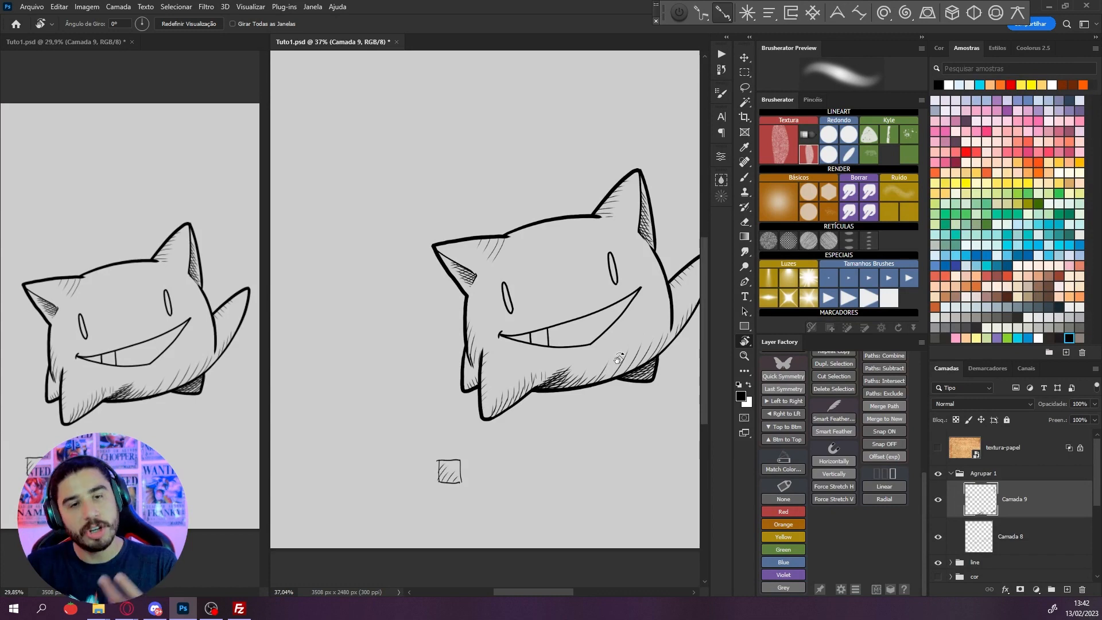
pyautogui.moveTo(618, 358); pyautogui.dragTo(688, 379)
pyautogui.moveTo(568, 423)
pyautogui.mouseDown()
pyautogui.moveTo(524, 329)
pyautogui.moveTo(467, 356)
pyautogui.mouseUp()
pyautogui.press('l')
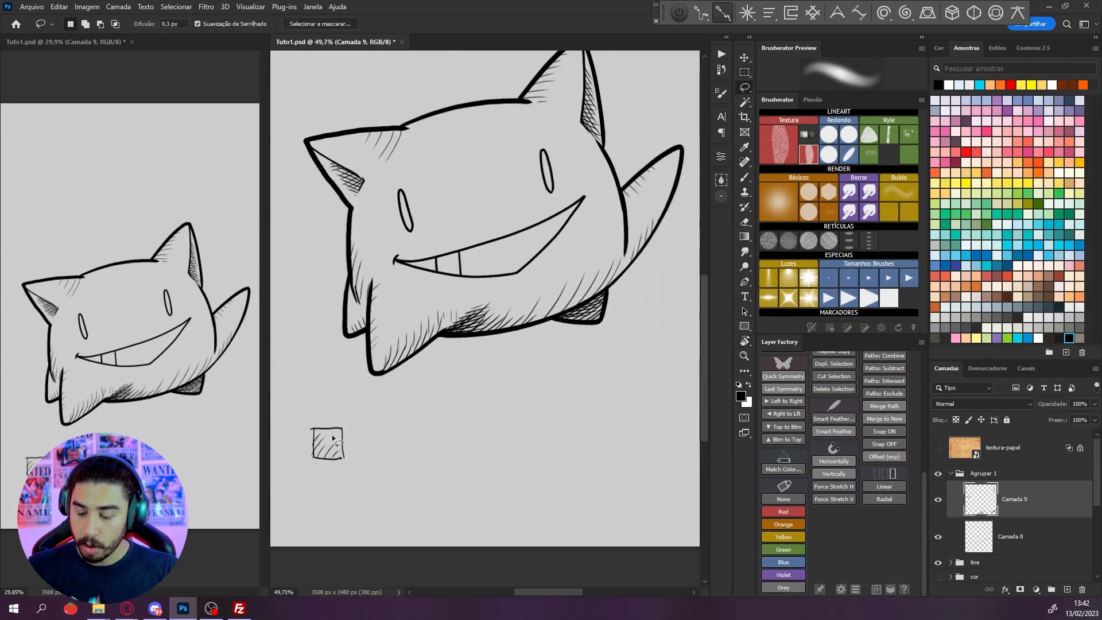
pyautogui.moveTo(332, 439); pyautogui.dragTo(405, 368)
pyautogui.moveTo(660, 442); pyautogui.dragTo(566, 408)
pyautogui.moveTo(373, 421)
pyautogui.mouseDown()
pyautogui.moveTo(422, 417)
pyautogui.moveTo(417, 394)
pyautogui.moveTo(453, 428)
pyautogui.moveTo(426, 421)
pyautogui.mouseUp()
pyautogui.press('b')
pyautogui.scroll(2, 435, 429)
pyautogui.moveTo(458, 402); pyautogui.dragTo(418, 454)
pyautogui.scroll(2, 457, 388)
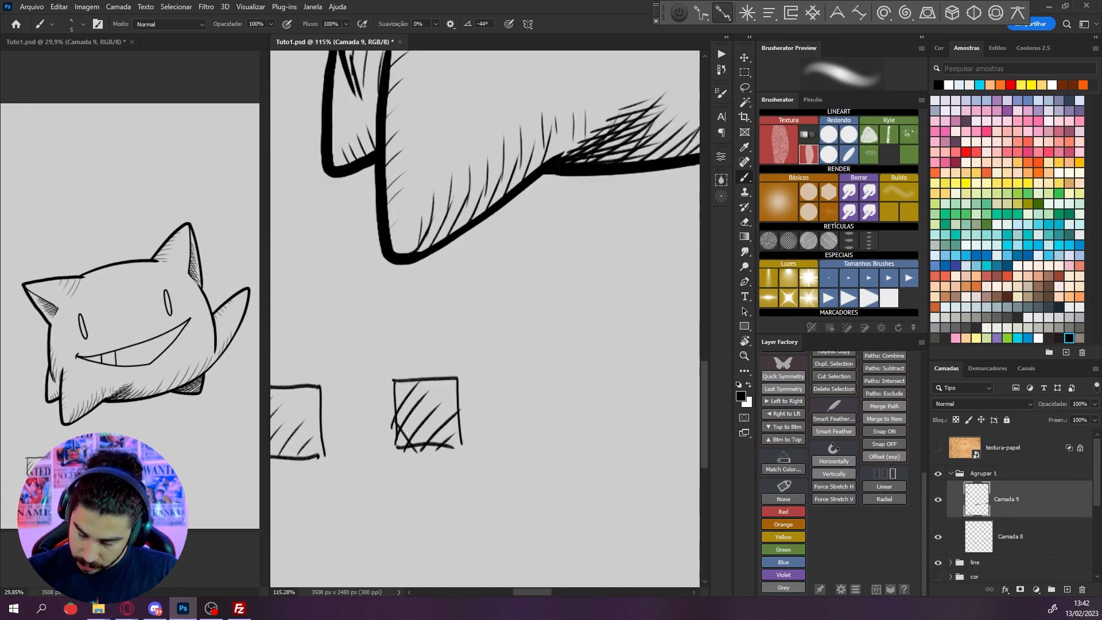
# Cross-hatch the second sample square with opposing diagonal strokes and densify its first hatching direction
pyautogui.moveTo(399, 411); pyautogui.dragTo(434, 448)
pyautogui.moveTo(449, 389); pyautogui.dragTo(404, 450)
pyautogui.moveTo(461, 395); pyautogui.dragTo(418, 447)
# Add a new empty layer above the cross-hatching layer
pyautogui.scroll(-2, 484, 424)
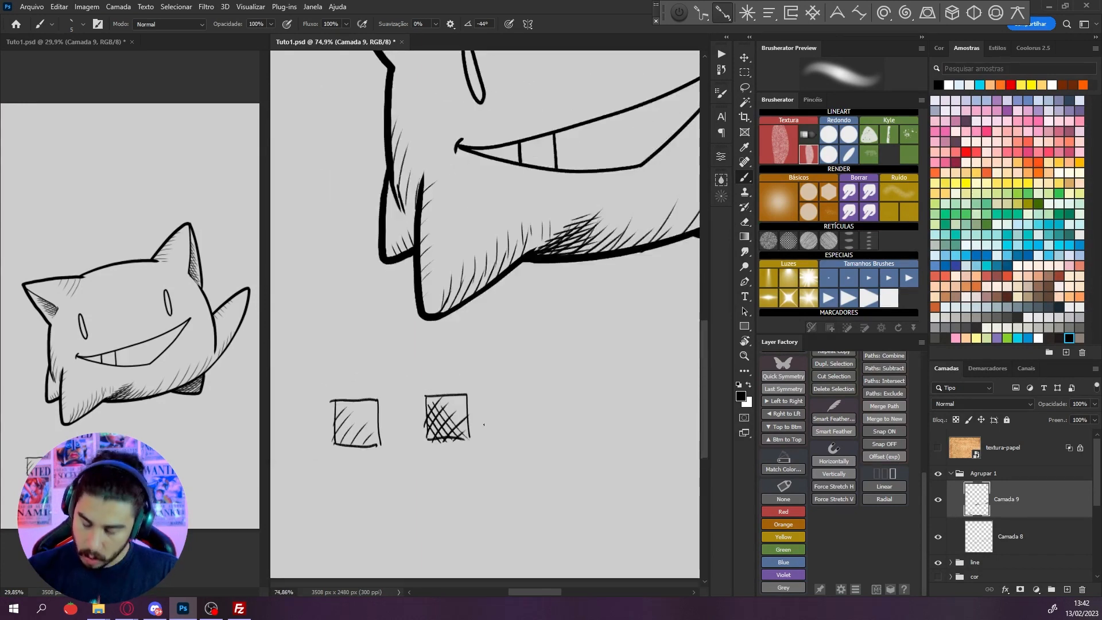
pyautogui.scroll(-2, 483, 424)
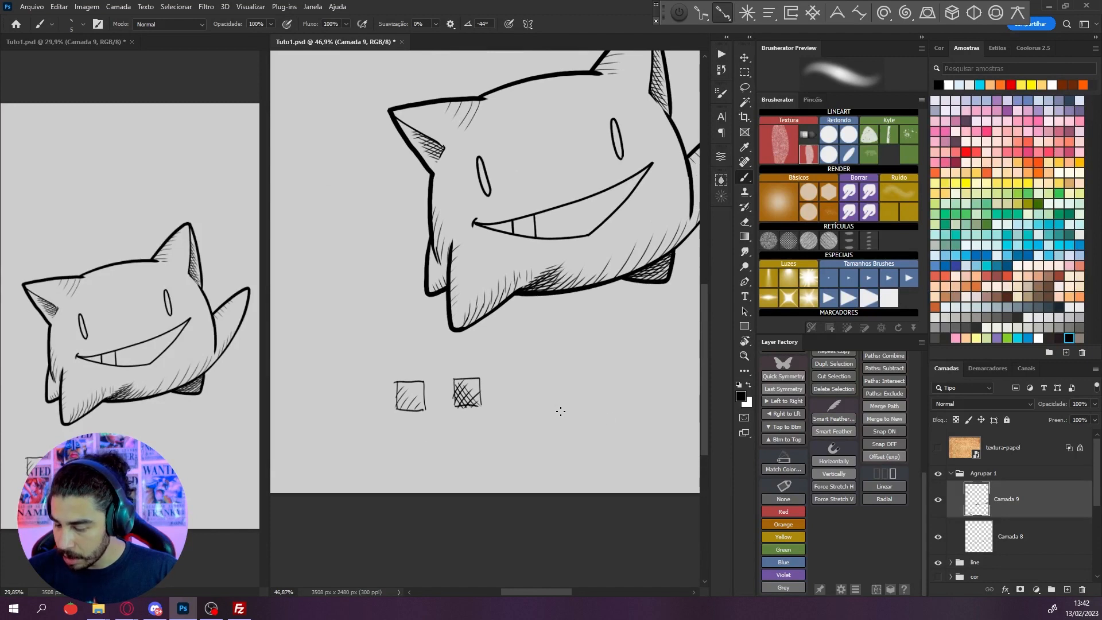
pyautogui.moveTo(561, 411); pyautogui.dragTo(512, 416)
pyautogui.scroll(-1, 525, 414)
pyautogui.moveTo(578, 435); pyautogui.dragTo(527, 425)
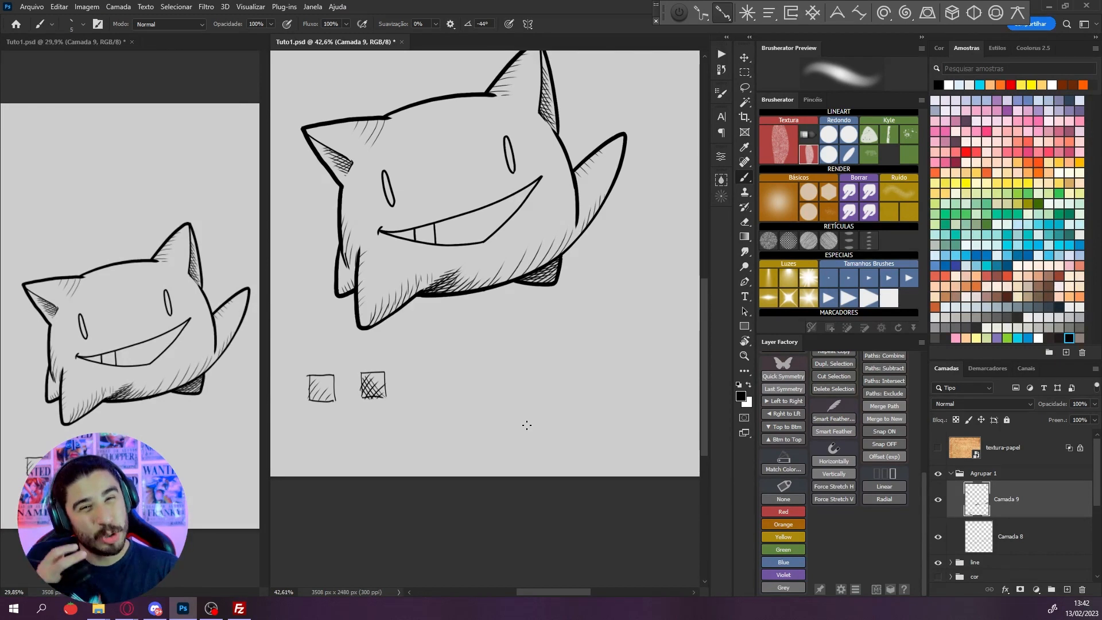
pyautogui.scroll(1, 461, 295)
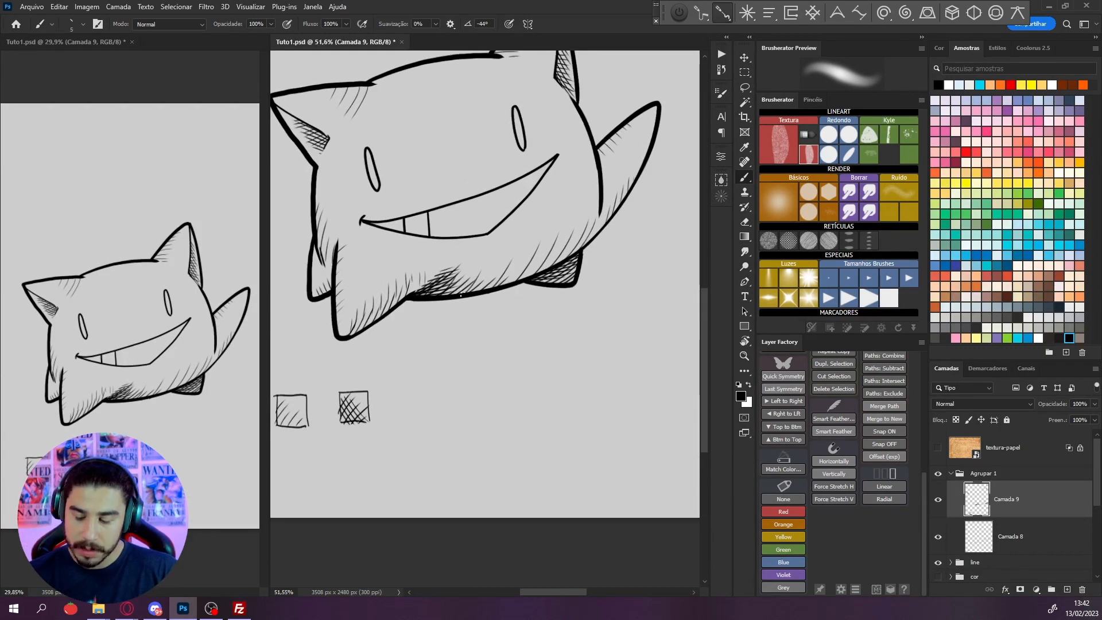
pyautogui.click(1065, 587)
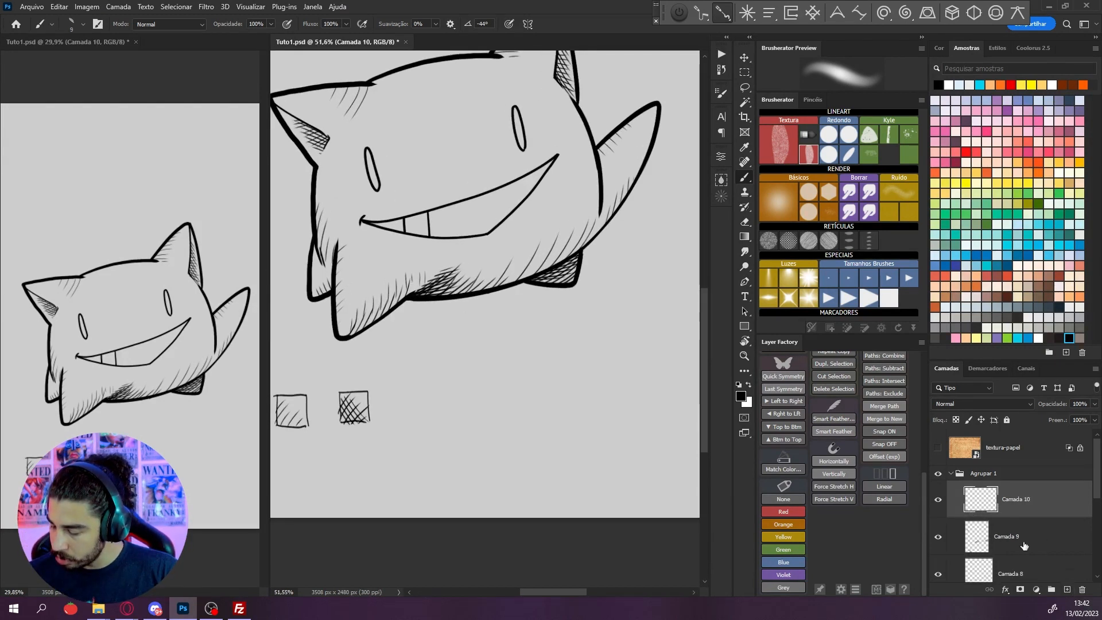
# Paint a thick solid black shadow band along the belly's lower edge on the new layer
pyautogui.scroll(3, 379, 309)
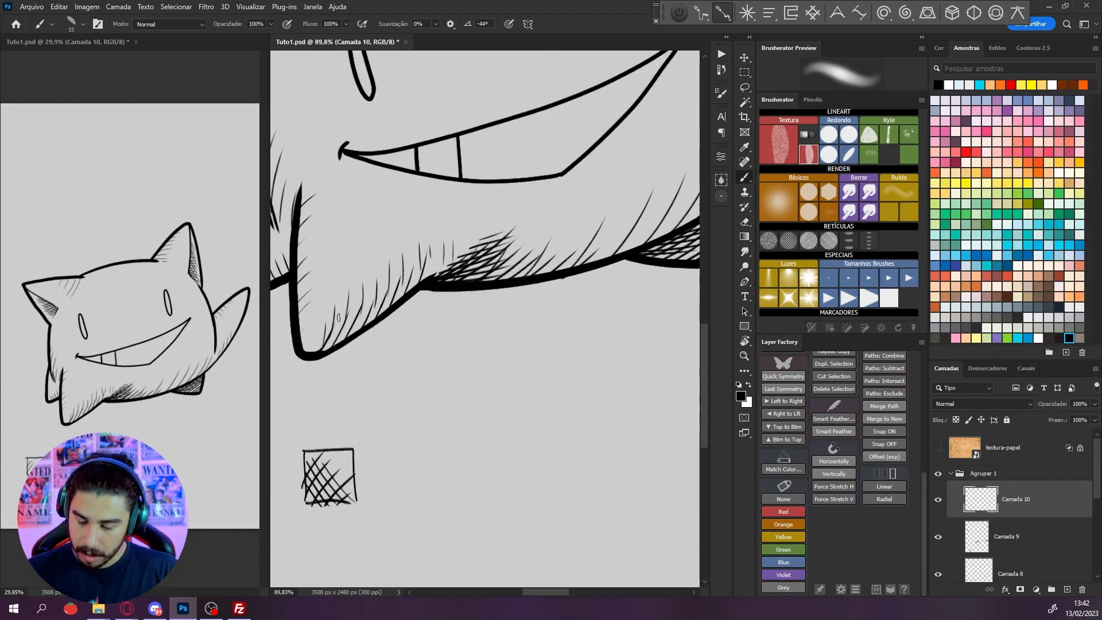
pyautogui.scroll(1, 339, 318)
pyautogui.moveTo(582, 362); pyautogui.dragTo(472, 412)
pyautogui.press('r')
pyautogui.moveTo(610, 327); pyautogui.dragTo(610, 303)
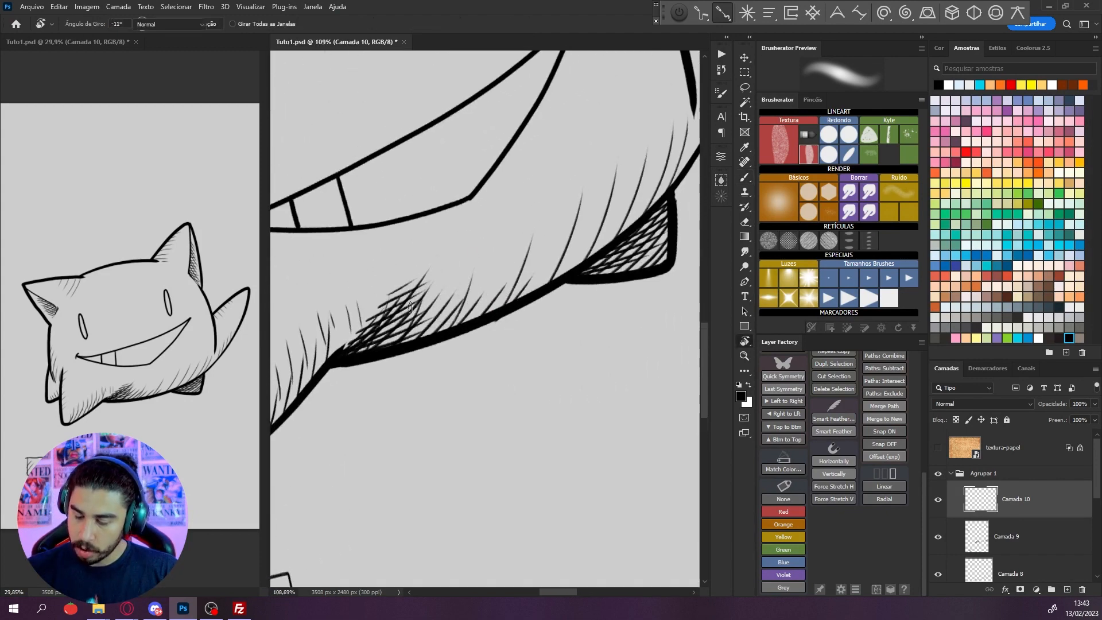
pyautogui.moveTo(336, 353)
pyautogui.mouseDown()
pyautogui.moveTo(538, 283)
pyautogui.moveTo(617, 235)
pyautogui.moveTo(631, 319)
pyautogui.mouseUp()
# Add tapered black spikes along the belly shadow's upper edge toward the right foot
pyautogui.press('r')
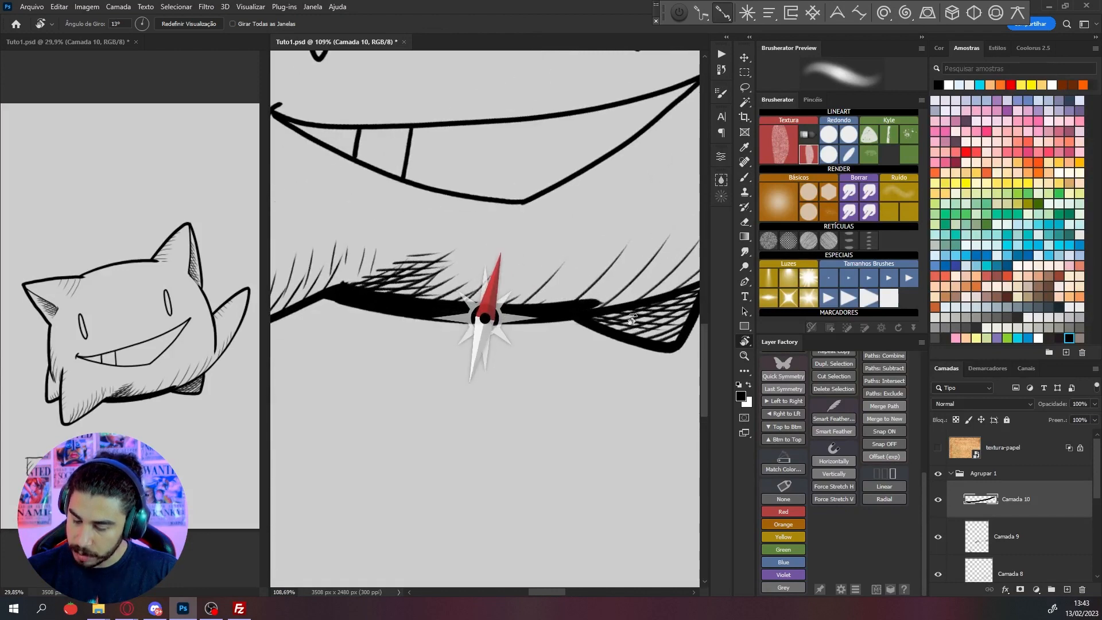
pyautogui.press('b')
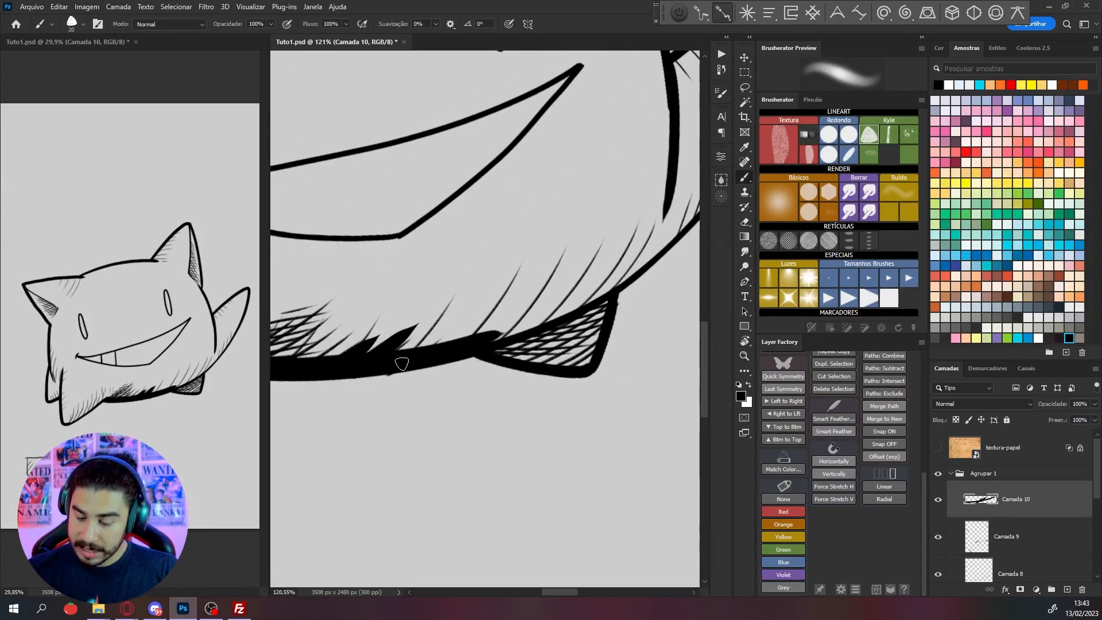
pyautogui.moveTo(402, 358)
pyautogui.mouseDown()
pyautogui.moveTo(455, 313)
pyautogui.moveTo(515, 305)
pyautogui.mouseUp()
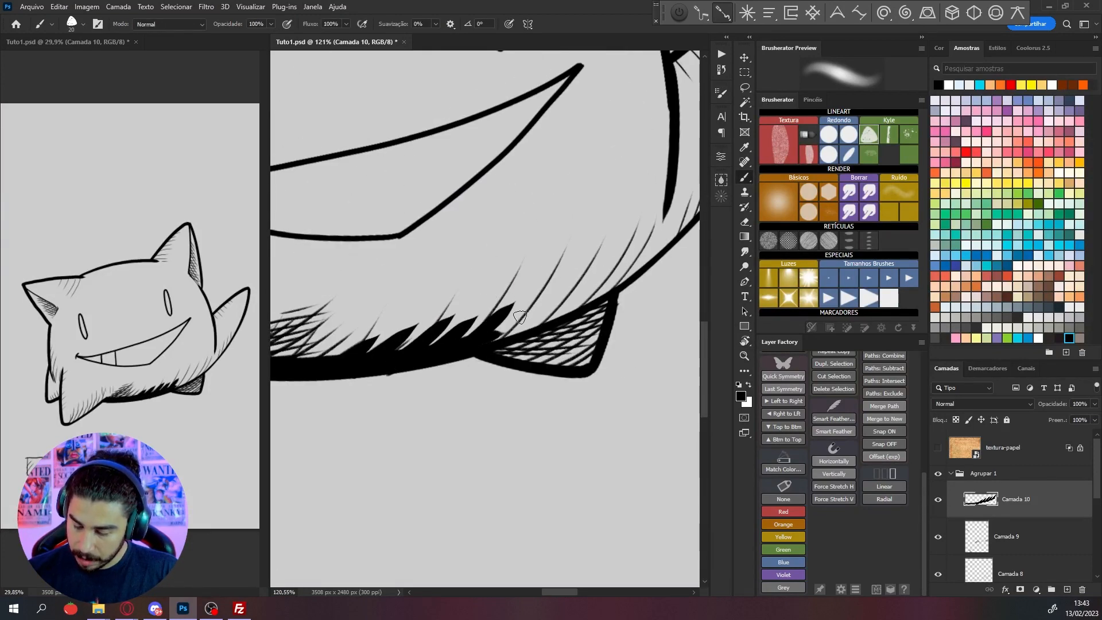
pyautogui.moveTo(495, 340); pyautogui.dragTo(545, 296)
pyautogui.moveTo(508, 343); pyautogui.dragTo(593, 293)
pyautogui.scroll(-3, 624, 260)
pyautogui.scroll(2, 441, 329)
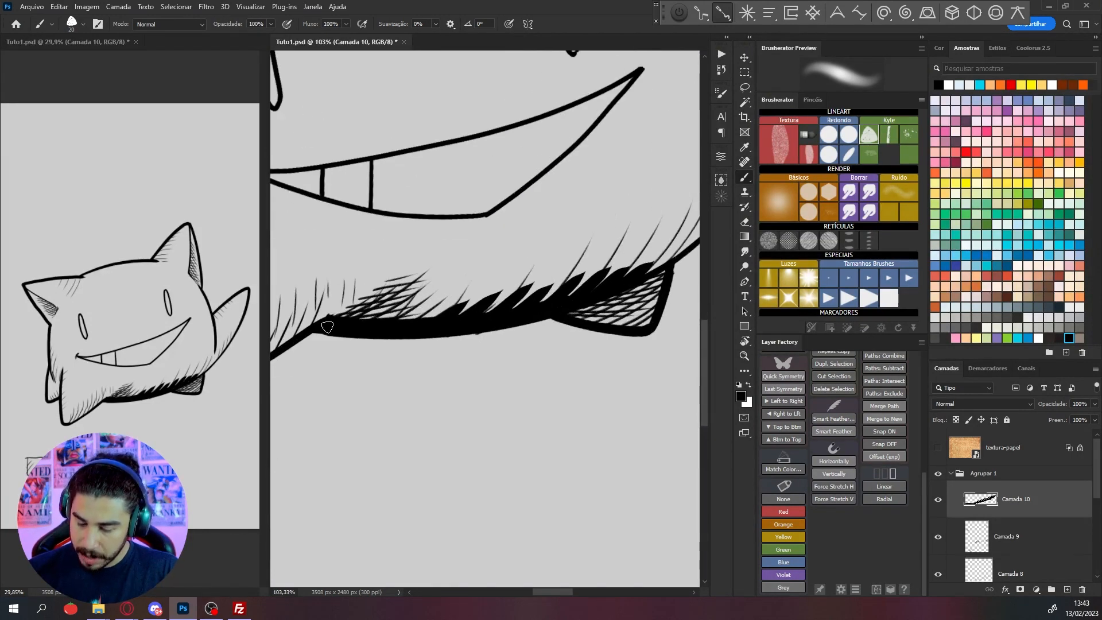
# Thicken the belly shadow's left end and extend black spikes into the cross-hatched patch above it
pyautogui.moveTo(327, 326)
pyautogui.mouseDown()
pyautogui.moveTo(358, 306)
pyautogui.moveTo(440, 322)
pyautogui.moveTo(370, 322)
pyautogui.mouseUp()
pyautogui.scroll(-1, 381, 307)
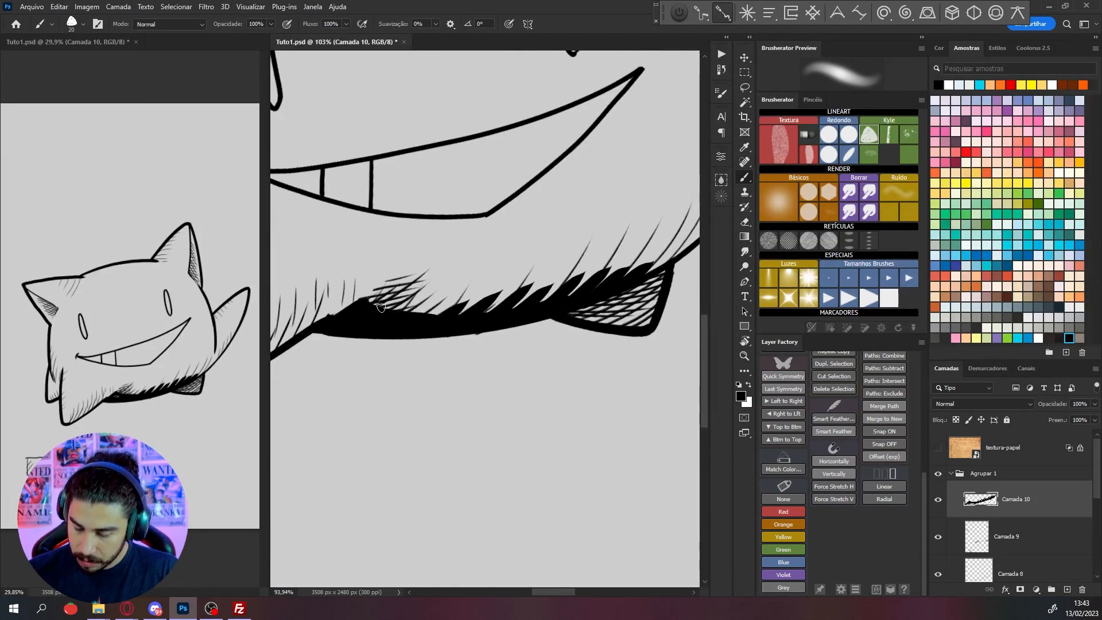
pyautogui.scroll(-2, 381, 307)
pyautogui.scroll(5, 481, 298)
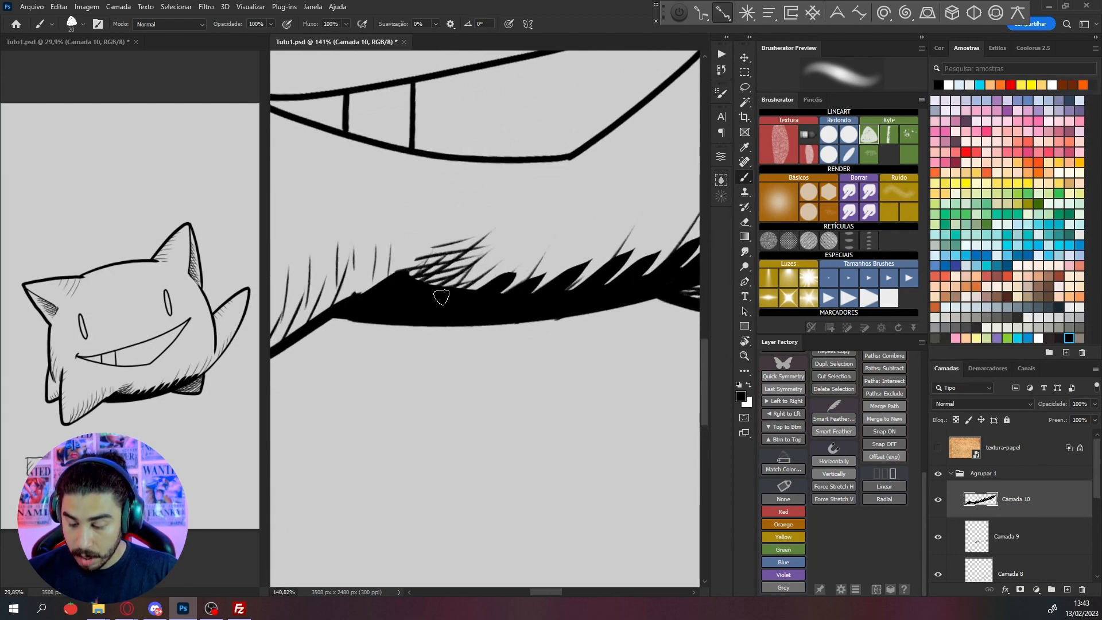
pyautogui.moveTo(444, 293)
pyautogui.mouseDown()
pyautogui.moveTo(492, 272)
pyautogui.moveTo(461, 268)
pyautogui.mouseUp()
pyautogui.scroll(-5, 517, 206)
# Darken the upper part of the cross-hatched right foot with solid black beneath the body
pyautogui.moveTo(538, 374); pyautogui.dragTo(491, 482)
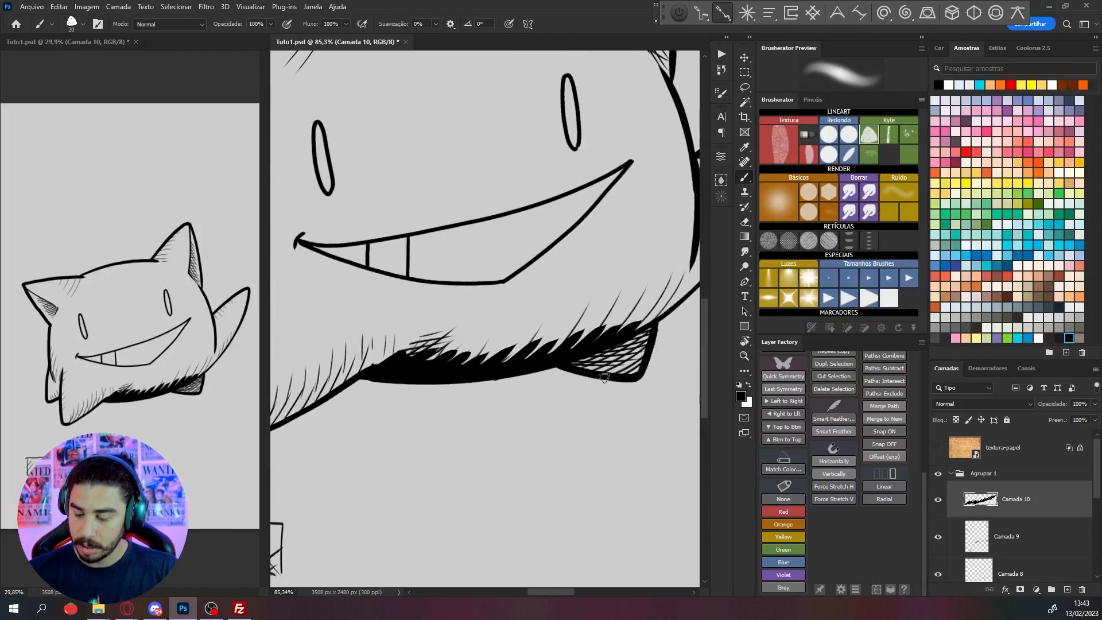
pyautogui.scroll(-3, 568, 396)
pyautogui.scroll(5, 528, 405)
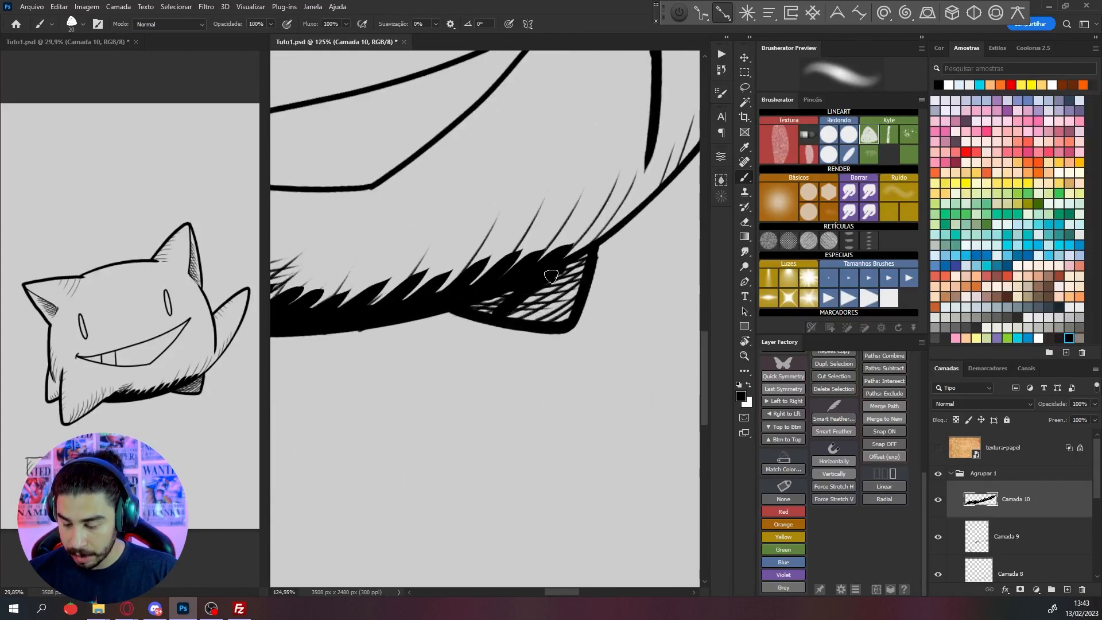
pyautogui.moveTo(488, 309)
pyautogui.mouseDown()
pyautogui.moveTo(526, 288)
pyautogui.moveTo(491, 304)
pyautogui.mouseUp()
pyautogui.scroll(-5, 505, 276)
# Paint a tapered solid black shadow along the body outline where the tail begins
pyautogui.moveTo(611, 286)
pyautogui.mouseDown()
pyautogui.moveTo(519, 418)
pyautogui.moveTo(624, 282)
pyautogui.mouseUp()
pyautogui.press('r')
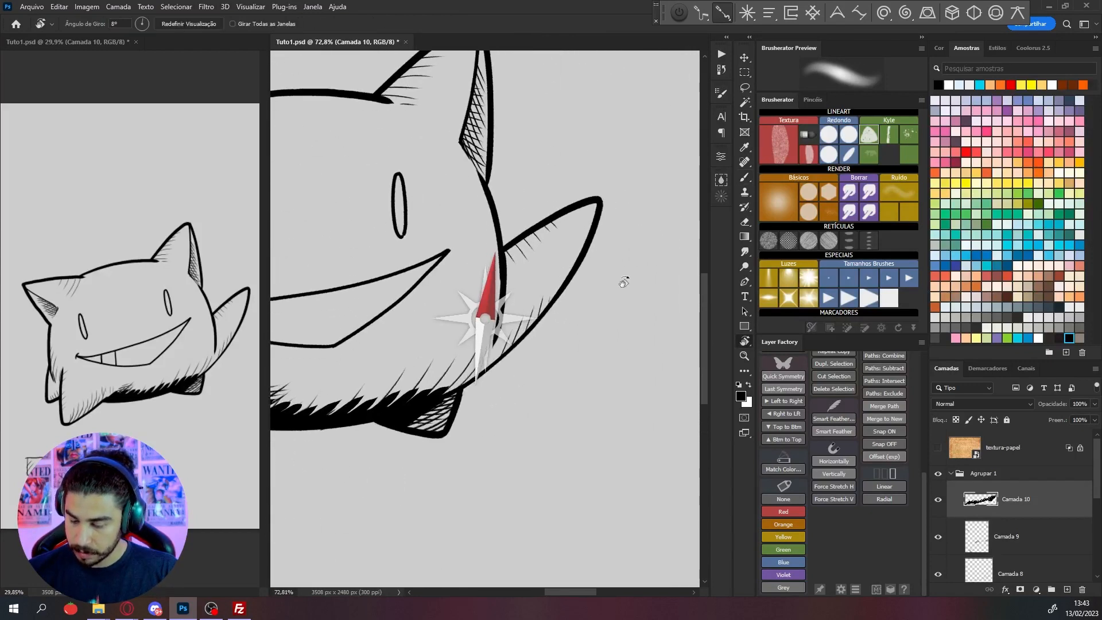
pyautogui.press('b')
pyautogui.scroll(3, 505, 287)
pyautogui.moveTo(483, 253); pyautogui.dragTo(462, 344)
pyautogui.scroll(-3, 470, 307)
# Fill the right ear's inner fold with solid black, redoing its edge with short spikes into the cross-hatching
pyautogui.scroll(3, 463, 219)
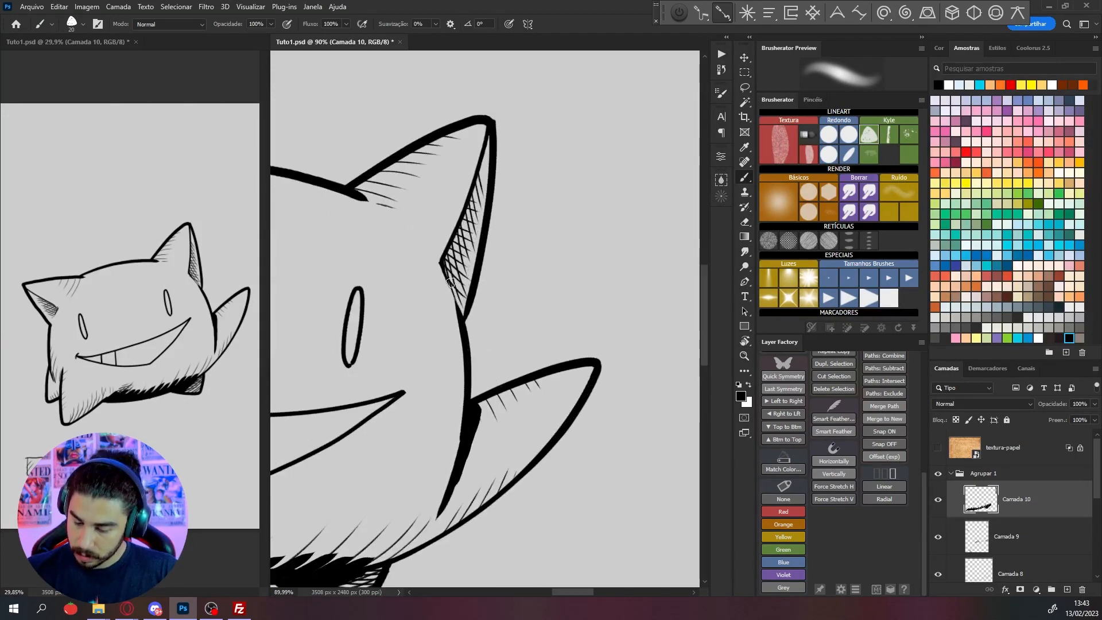
pyautogui.moveTo(451, 283)
pyautogui.mouseDown()
pyautogui.moveTo(460, 236)
pyautogui.moveTo(450, 235)
pyautogui.mouseUp()
pyautogui.scroll(3, 466, 218)
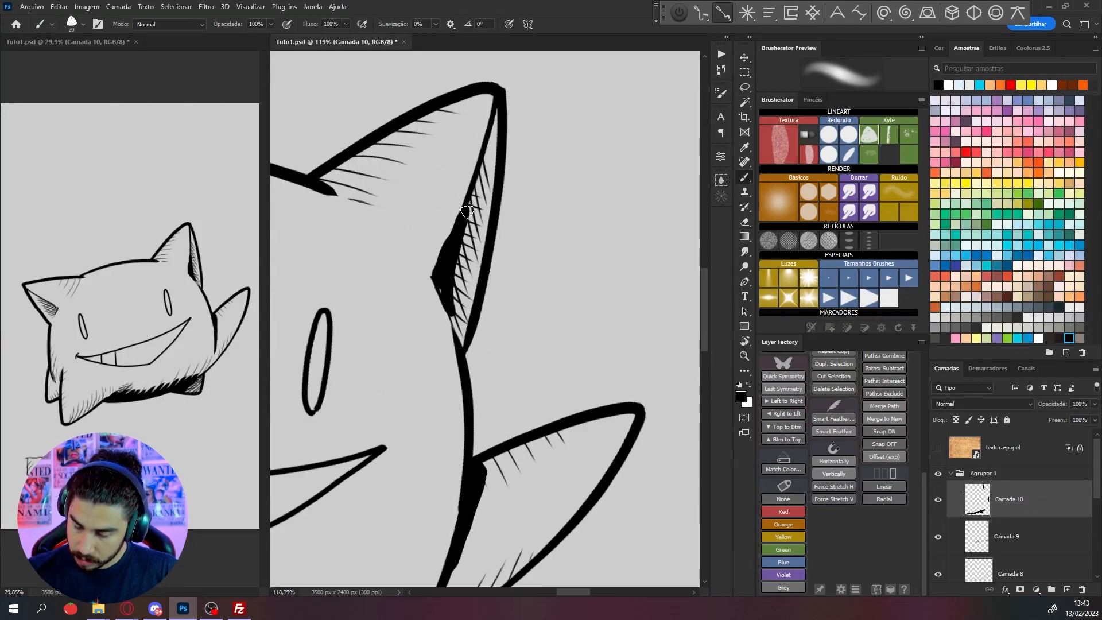
pyautogui.hotkey('ctrl', 'z')
pyautogui.moveTo(439, 280); pyautogui.dragTo(474, 185)
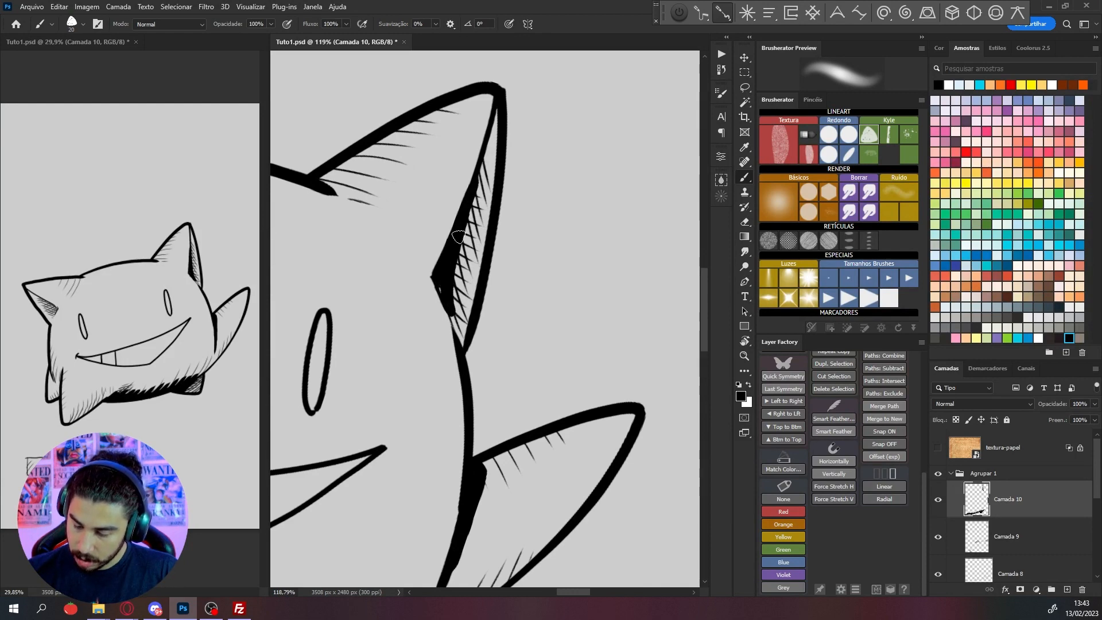
pyautogui.moveTo(458, 236); pyautogui.dragTo(476, 206)
pyautogui.moveTo(446, 272); pyautogui.dragTo(473, 230)
pyautogui.moveTo(448, 285); pyautogui.dragTo(468, 259)
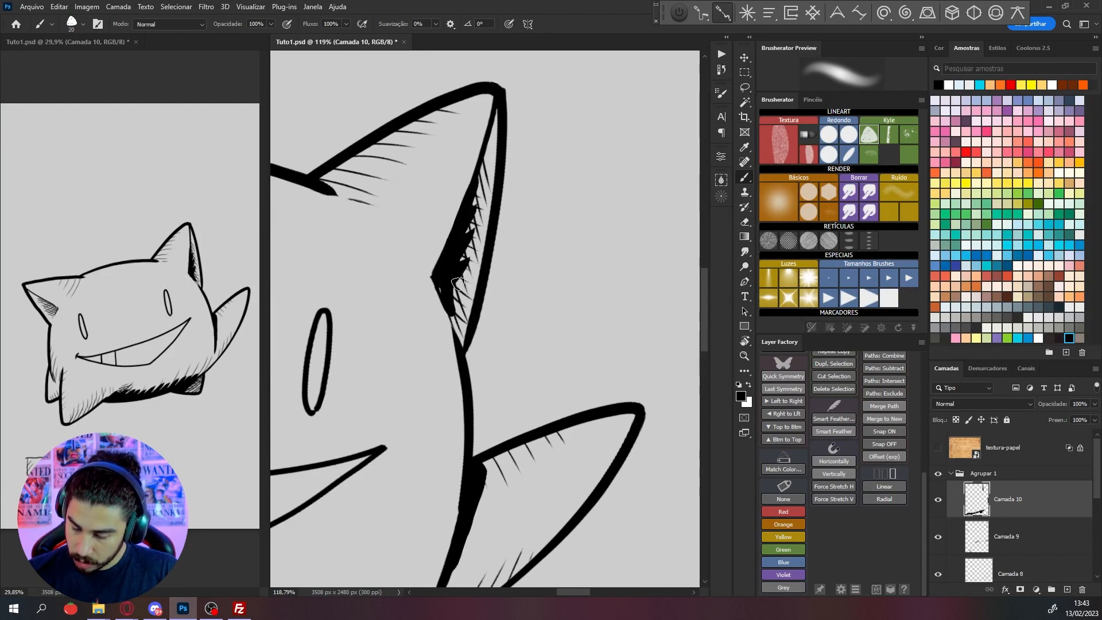
pyautogui.scroll(-3, 541, 275)
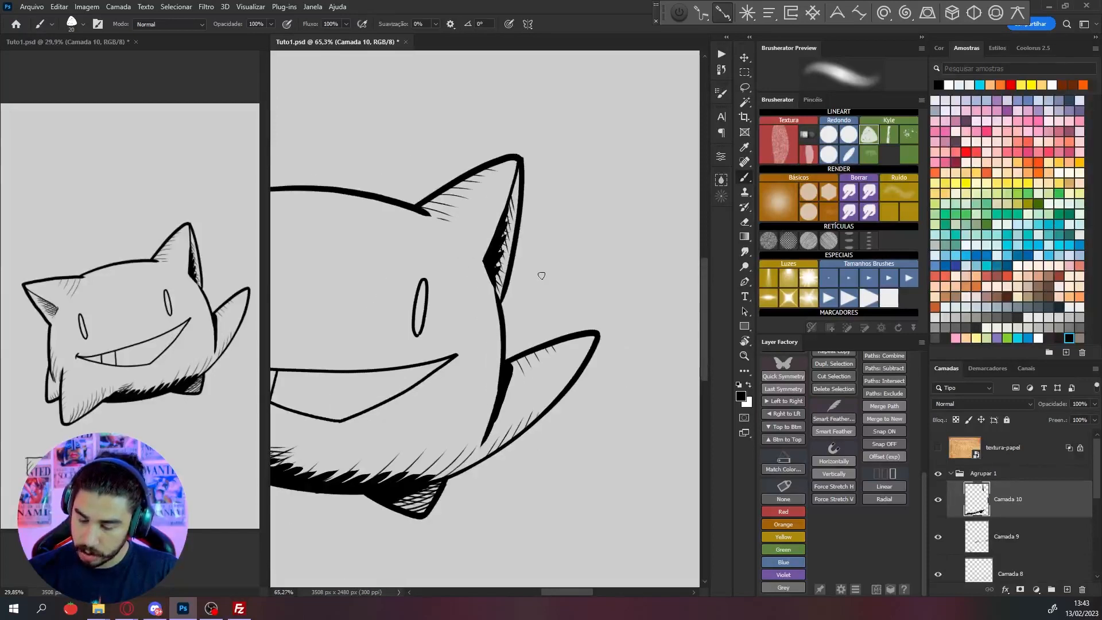
# Paint a solid black shadow down the left side of the body from below the ear
pyautogui.moveTo(484, 303); pyautogui.dragTo(651, 298)
pyautogui.scroll(4, 400, 366)
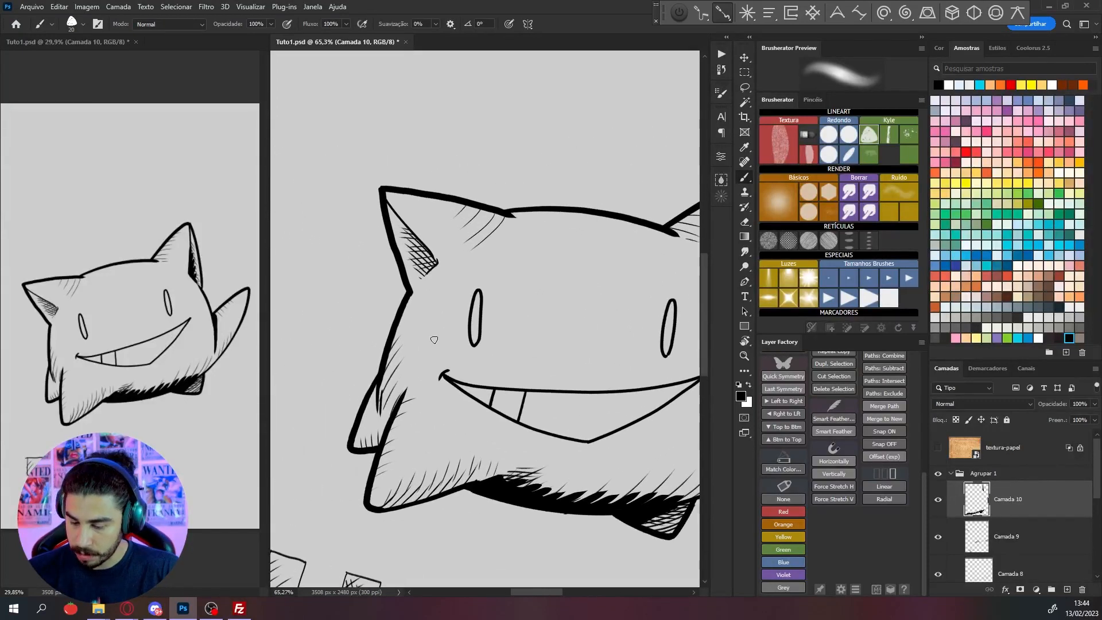
pyautogui.moveTo(408, 173)
pyautogui.mouseDown()
pyautogui.moveTo(389, 243)
pyautogui.moveTo(392, 345)
pyautogui.mouseUp()
pyautogui.moveTo(380, 248); pyautogui.dragTo(387, 349)
pyautogui.moveTo(378, 272)
pyautogui.mouseDown()
pyautogui.moveTo(376, 369)
pyautogui.moveTo(365, 334)
pyautogui.moveTo(364, 384)
pyautogui.mouseUp()
pyautogui.moveTo(450, 360)
pyautogui.mouseDown()
pyautogui.moveTo(509, 266)
pyautogui.moveTo(492, 261)
pyautogui.mouseUp()
# Blacken the lower part of the left rear foot, undoing the strokes that do not fit
pyautogui.press('r')
pyautogui.moveTo(424, 311)
pyautogui.mouseDown()
pyautogui.moveTo(389, 357)
pyautogui.moveTo(424, 321)
pyautogui.moveTo(411, 347)
pyautogui.mouseUp()
pyautogui.hotkey('ctrl', 'z')
pyautogui.press('r')
pyautogui.moveTo(509, 191); pyautogui.dragTo(559, 216)
pyautogui.scroll(2, 429, 263)
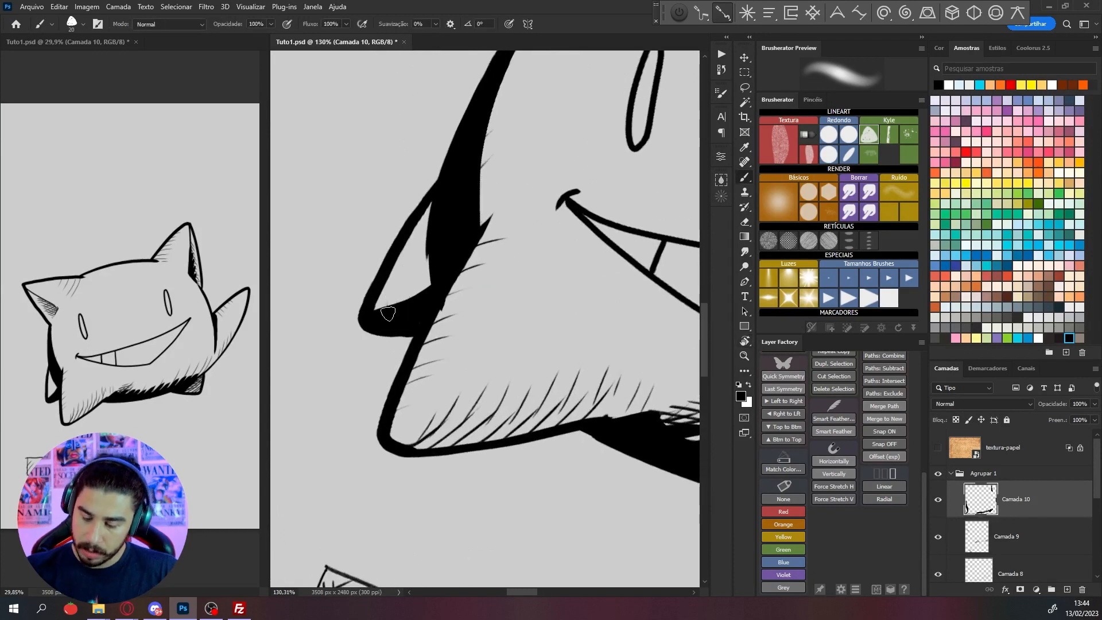
pyautogui.moveTo(387, 313); pyautogui.dragTo(427, 259)
pyautogui.hotkey('ctrl', 'z')
# Add spiky black strokes to the left rear foot and the inner edge of the body's left-side shadow
pyautogui.scroll(-5, 461, 162)
pyautogui.press('space')
pyautogui.moveTo(608, 155); pyautogui.dragTo(531, 278)
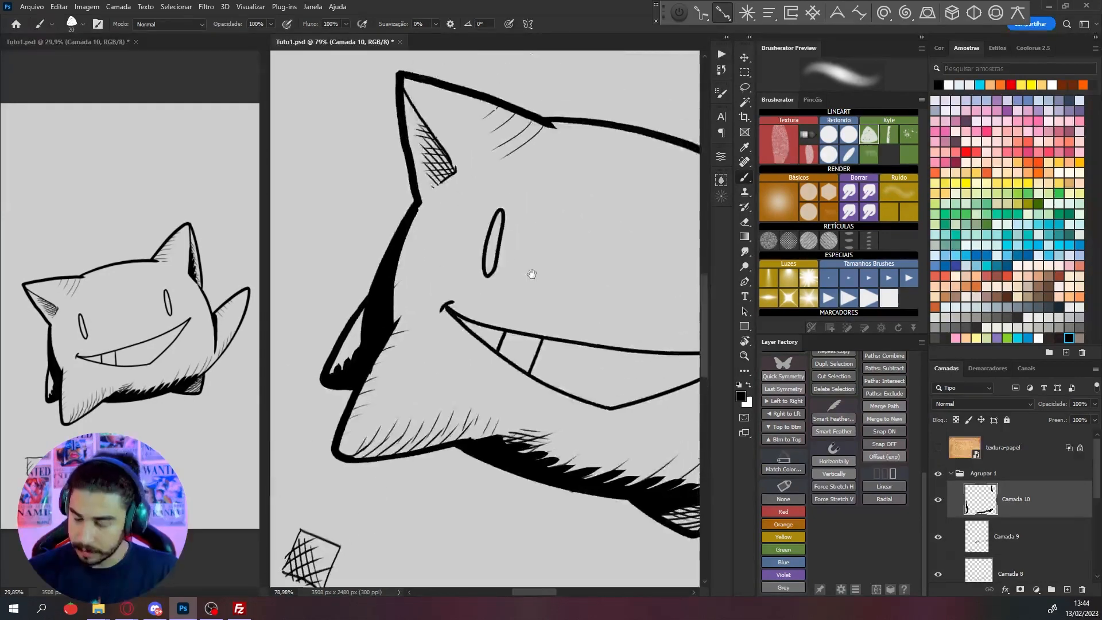
pyautogui.scroll(4, 523, 244)
pyautogui.moveTo(333, 357)
pyautogui.mouseDown()
pyautogui.moveTo(348, 317)
pyautogui.moveTo(331, 321)
pyautogui.moveTo(340, 298)
pyautogui.moveTo(326, 299)
pyautogui.moveTo(340, 278)
pyautogui.mouseUp()
pyautogui.scroll(-4, 426, 227)
pyautogui.scroll(-5, 426, 226)
pyautogui.press('r')
pyautogui.moveTo(640, 404); pyautogui.dragTo(648, 336)
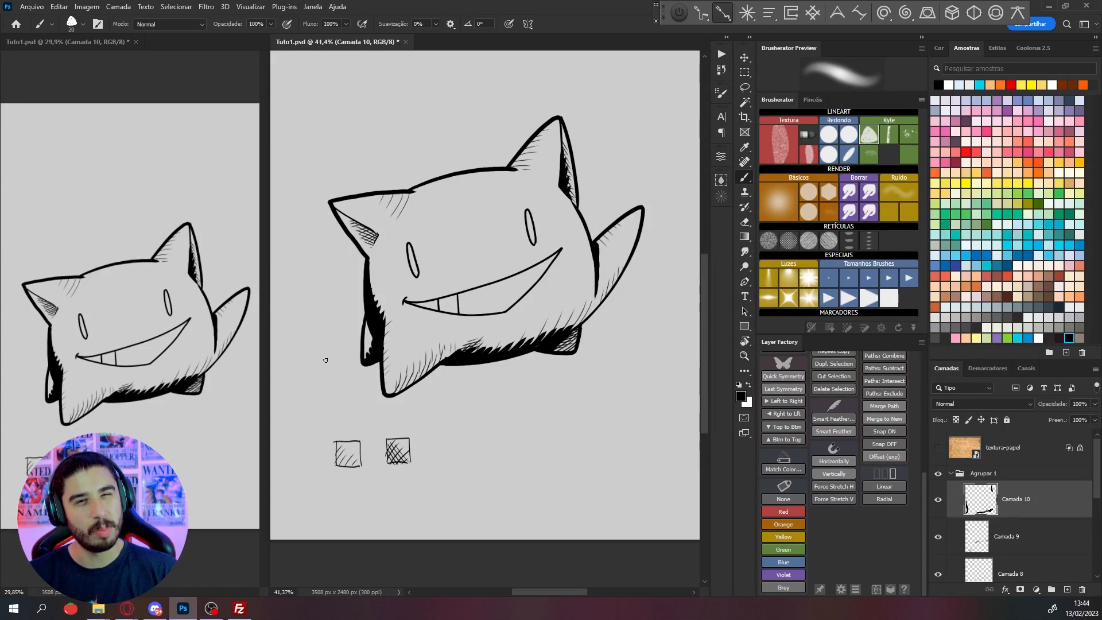
# Add short black spikes at the base of the left ear, undoing unwanted strokes
pyautogui.scroll(7, 325, 360)
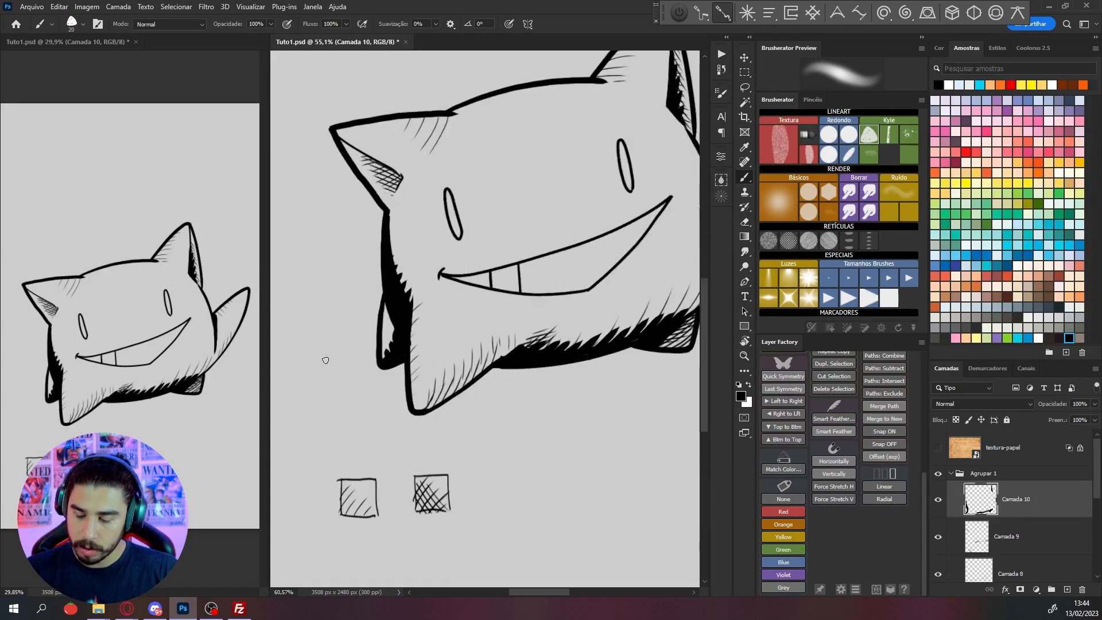
pyautogui.moveTo(506, 106); pyautogui.dragTo(467, 170)
pyautogui.scroll(2, 370, 245)
pyautogui.moveTo(357, 261)
pyautogui.mouseDown()
pyautogui.moveTo(391, 215)
pyautogui.moveTo(363, 224)
pyautogui.mouseUp()
pyautogui.hotkey('ctrl', 'z')
pyautogui.hotkey('ctrl', 'z')
pyautogui.scroll(-4, 457, 177)
pyautogui.moveTo(658, 310)
pyautogui.mouseDown()
pyautogui.moveTo(570, 334)
pyautogui.moveTo(558, 362)
pyautogui.moveTo(567, 337)
pyautogui.mouseUp()
pyautogui.scroll(-3, 570, 334)
# Paint a solid black shadow patch with tapered spikes below the mouth's lower right corner
pyautogui.press('r')
pyautogui.scroll(3, 557, 363)
pyautogui.moveTo(511, 361); pyautogui.dragTo(563, 290)
pyautogui.scroll(4, 563, 291)
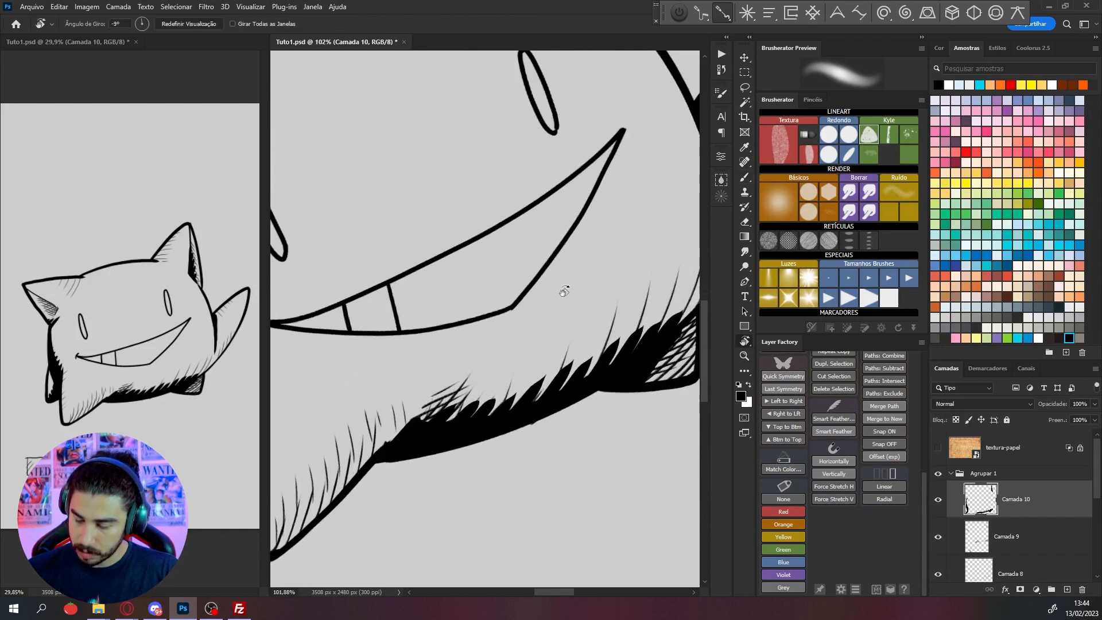
pyautogui.press('b')
pyautogui.moveTo(453, 352)
pyautogui.mouseDown()
pyautogui.moveTo(502, 343)
pyautogui.moveTo(565, 289)
pyautogui.mouseUp()
pyautogui.hotkey('ctrl', 'z')
pyautogui.moveTo(455, 353)
pyautogui.mouseDown()
pyautogui.moveTo(501, 347)
pyautogui.moveTo(560, 314)
pyautogui.mouseUp()
pyautogui.moveTo(482, 356); pyautogui.dragTo(533, 343)
# Thicken the front left foot's lower edge with solid black and spikes that join the belly shadow
pyautogui.scroll(-5, 552, 325)
pyautogui.press('r')
pyautogui.moveTo(576, 286)
pyautogui.mouseDown()
pyautogui.moveTo(582, 325)
pyautogui.moveTo(519, 305)
pyautogui.mouseUp()
pyautogui.scroll(4, 510, 321)
pyautogui.press('r')
pyautogui.moveTo(471, 359); pyautogui.dragTo(524, 292)
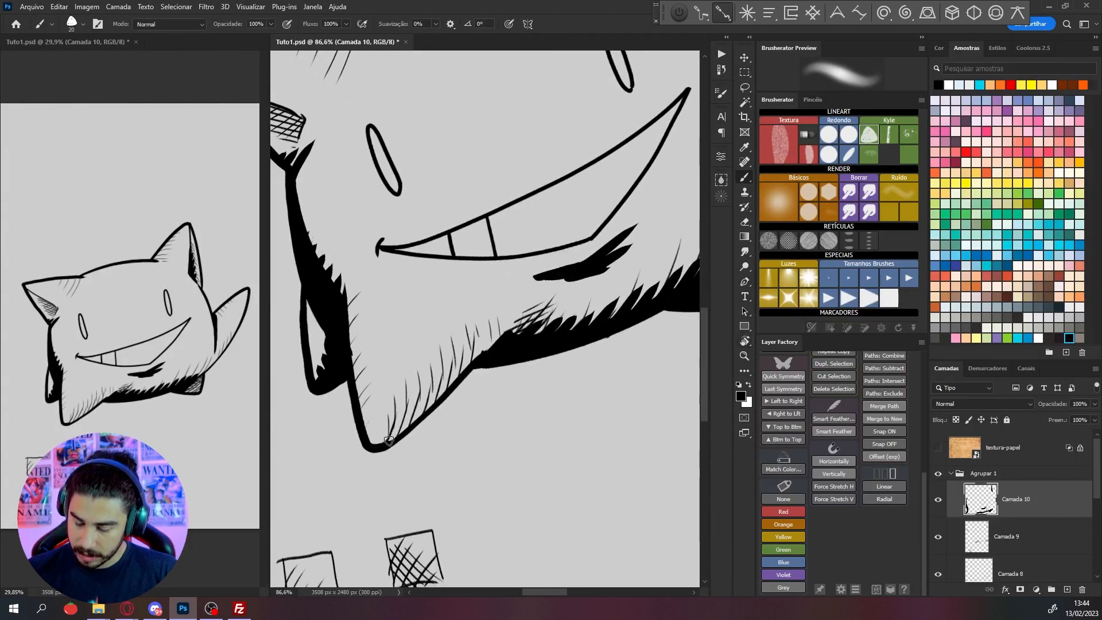
pyautogui.moveTo(385, 443)
pyautogui.mouseDown()
pyautogui.moveTo(446, 373)
pyautogui.moveTo(482, 357)
pyautogui.mouseUp()
pyautogui.moveTo(418, 418); pyautogui.dragTo(453, 381)
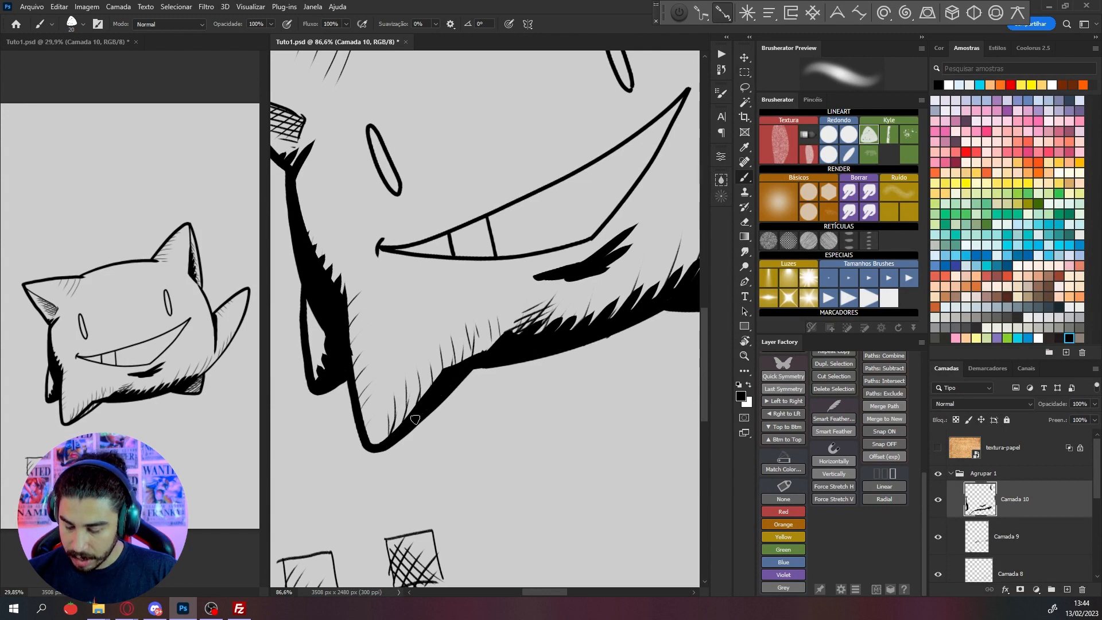
pyautogui.press('r')
pyautogui.moveTo(600, 257); pyautogui.dragTo(610, 287)
pyautogui.moveTo(427, 371)
pyautogui.mouseDown()
pyautogui.moveTo(451, 341)
pyautogui.moveTo(487, 330)
pyautogui.mouseUp()
pyautogui.scroll(-4, 489, 348)
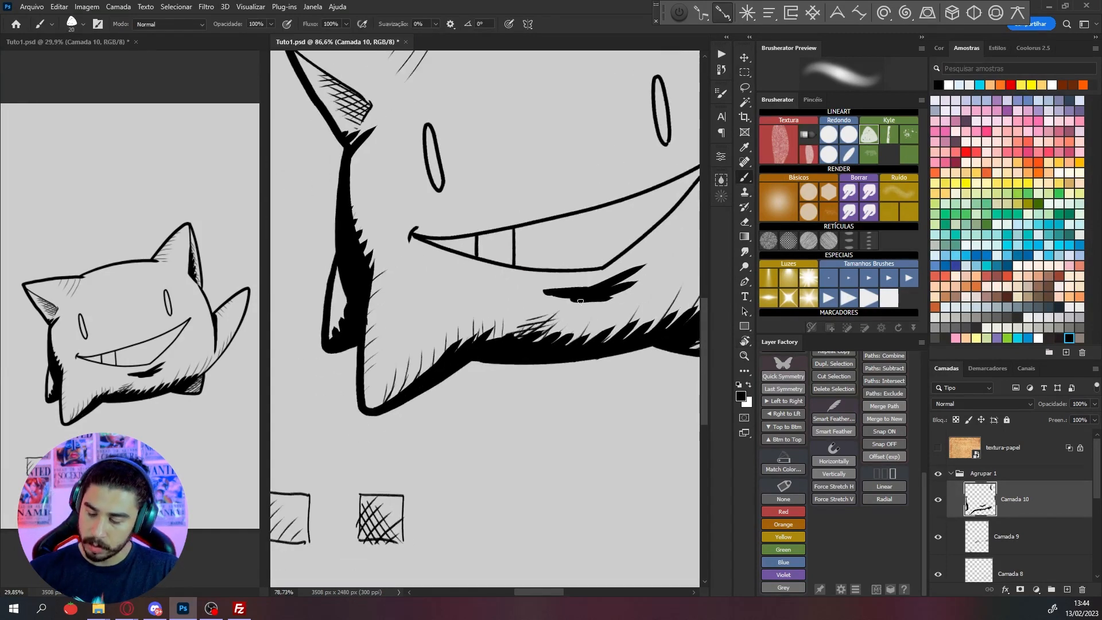
# Hide Camada 9 and Camada 8 to examine the solid shadows alone, and reselect Camada 10
pyautogui.scroll(-2, 570, 401)
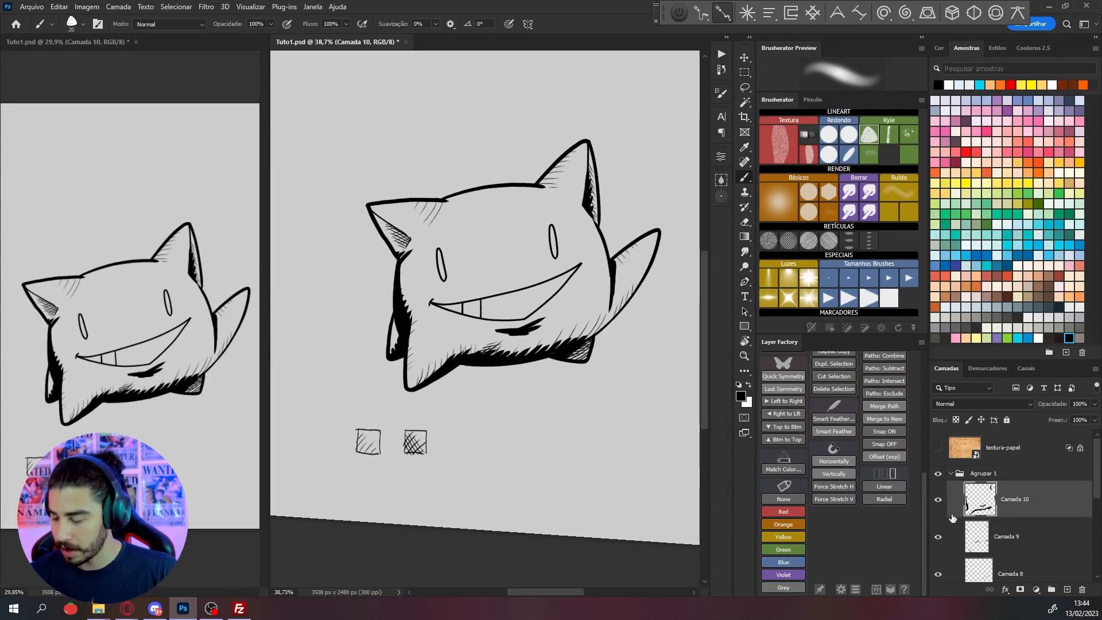
pyautogui.scroll(-1, 950, 564)
pyautogui.click(944, 546)
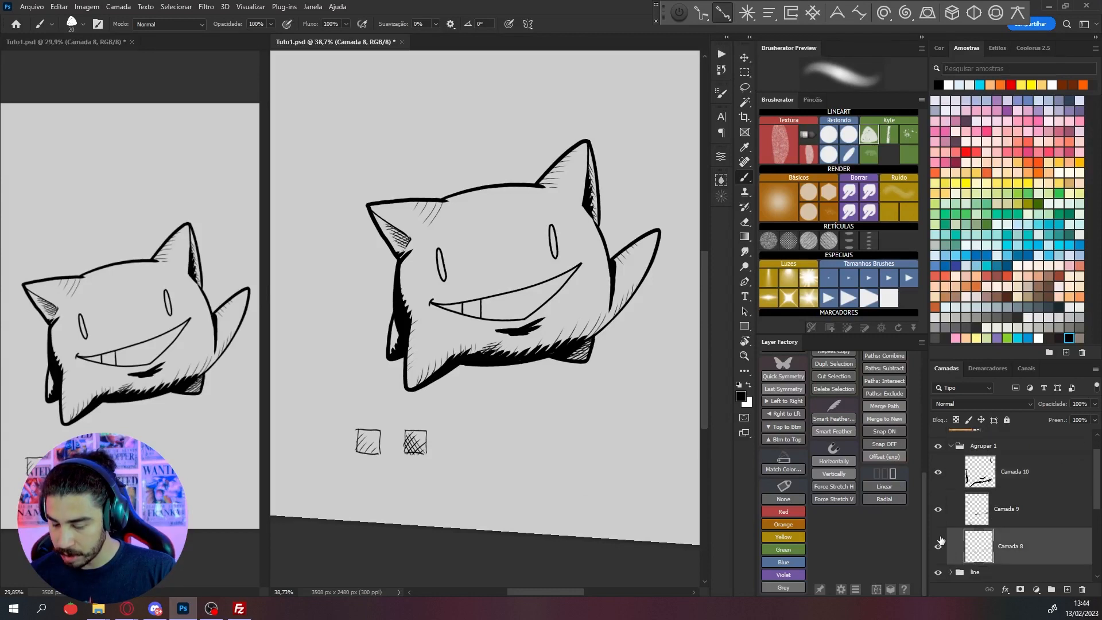
pyautogui.click(938, 510)
pyautogui.click(938, 545)
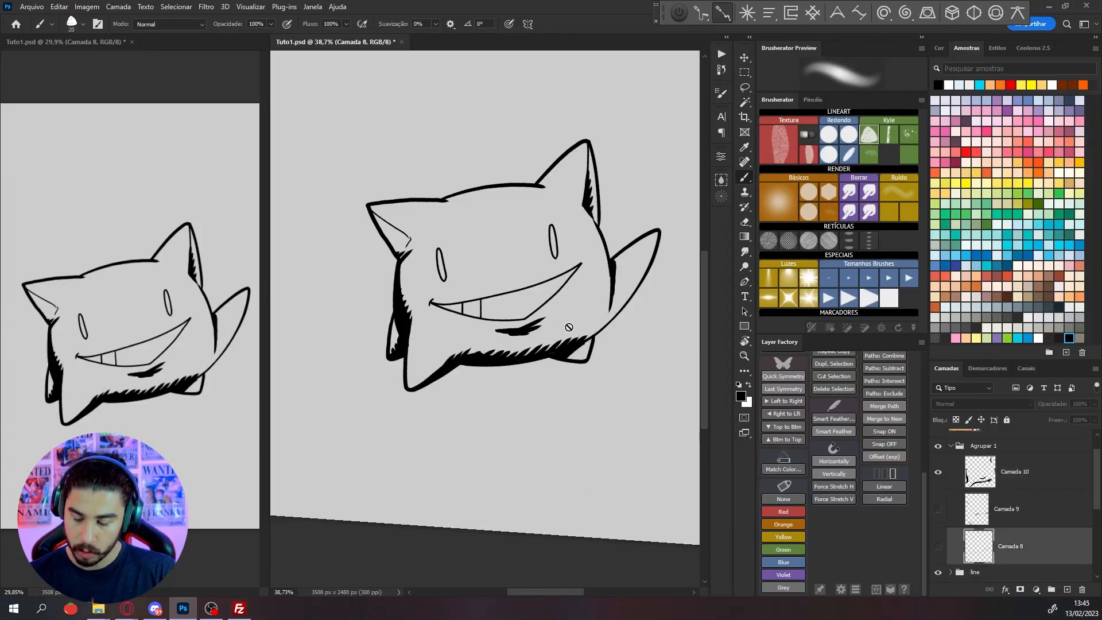
pyautogui.scroll(2, 535, 353)
pyautogui.click(1012, 478)
pyautogui.scroll(2, 557, 372)
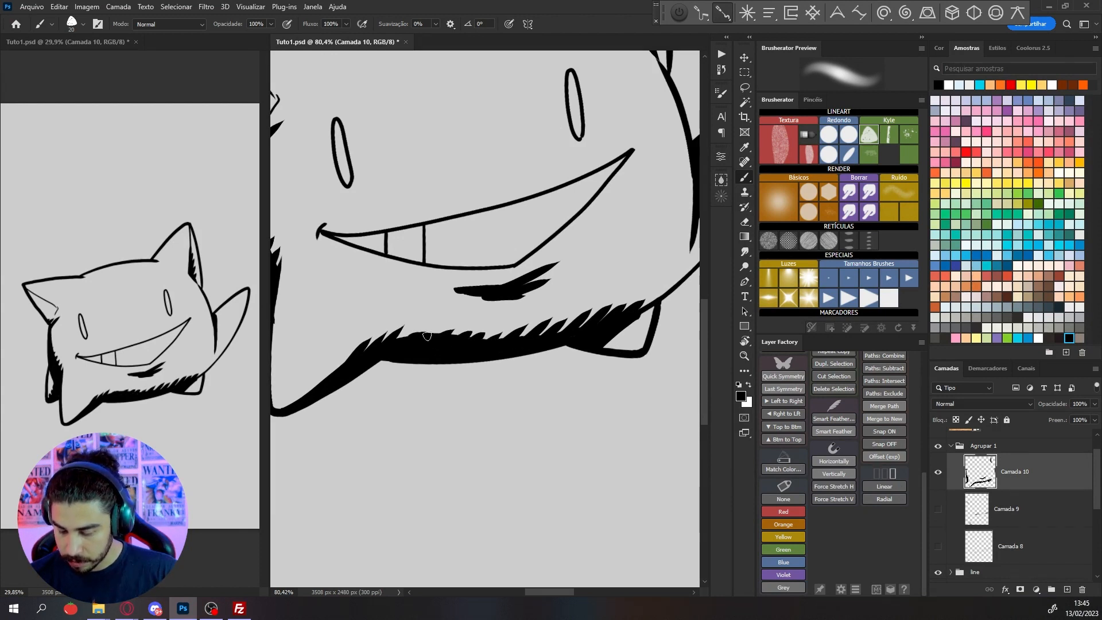
pyautogui.moveTo(400, 342)
pyautogui.mouseDown()
pyautogui.moveTo(434, 323)
pyautogui.moveTo(509, 329)
pyautogui.mouseUp()
pyautogui.hotkey('ctrl', 'z')
pyautogui.scroll(-9, 533, 322)
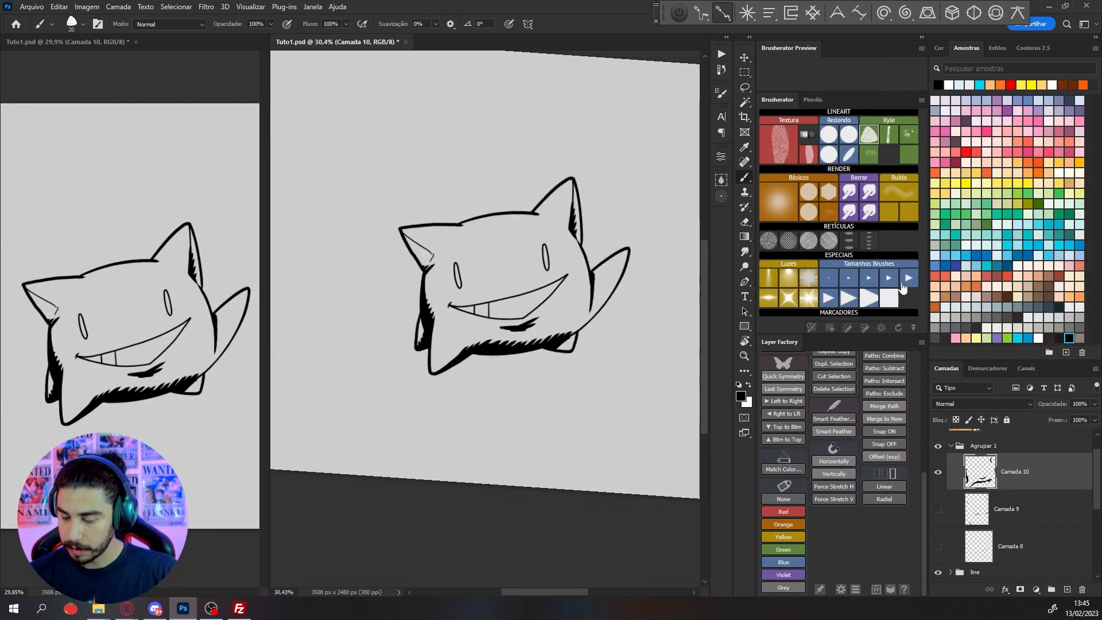
# Draw a third small sample square beside the cross-hatched one and fill it with spiky solid black shading
pyautogui.moveTo(406, 392)
pyautogui.mouseDown()
pyautogui.moveTo(407, 426)
pyautogui.moveTo(445, 390)
pyautogui.moveTo(452, 425)
pyautogui.moveTo(417, 402)
pyautogui.moveTo(444, 403)
pyautogui.mouseUp()
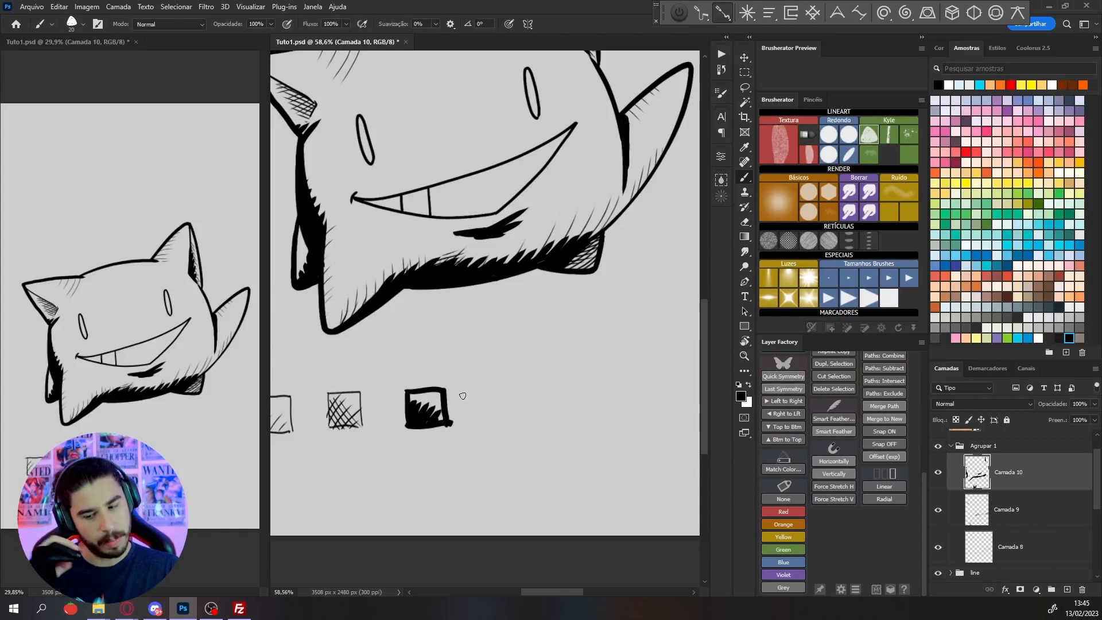
pyautogui.scroll(-2, 462, 396)
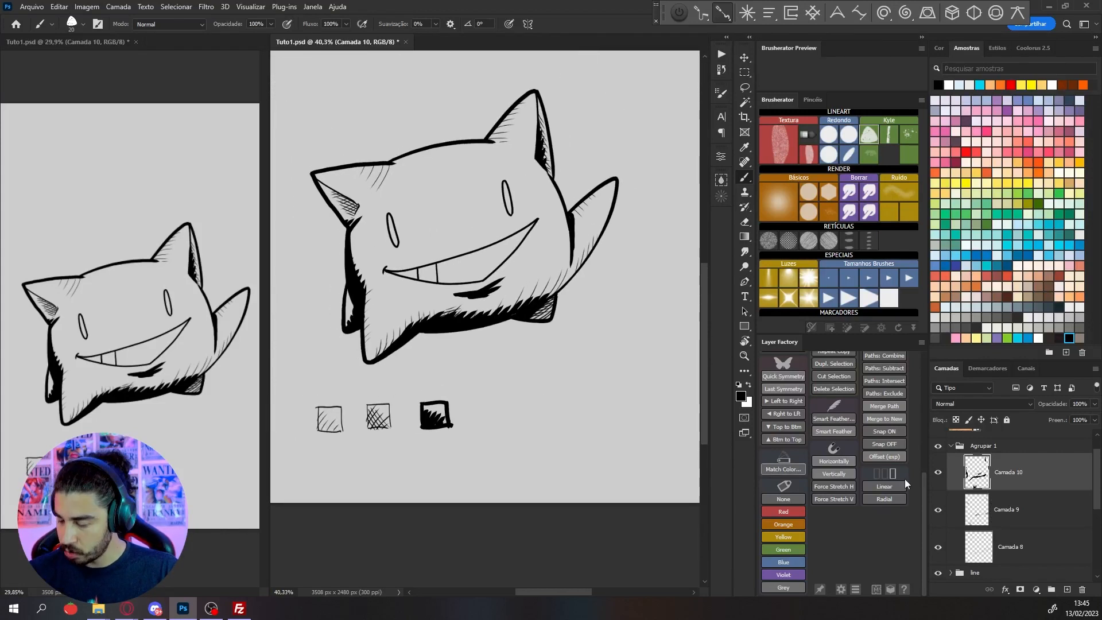
# Add a new empty layer above Camada 10 and frame the creature's mouth for more shading
pyautogui.click(1066, 589)
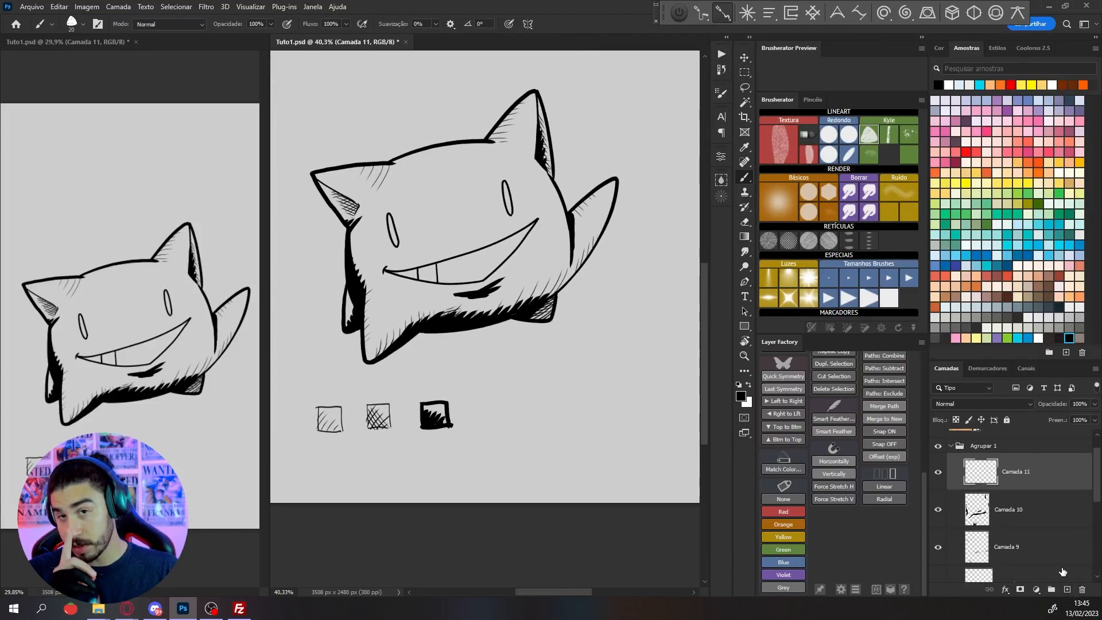
pyautogui.scroll(1, 485, 418)
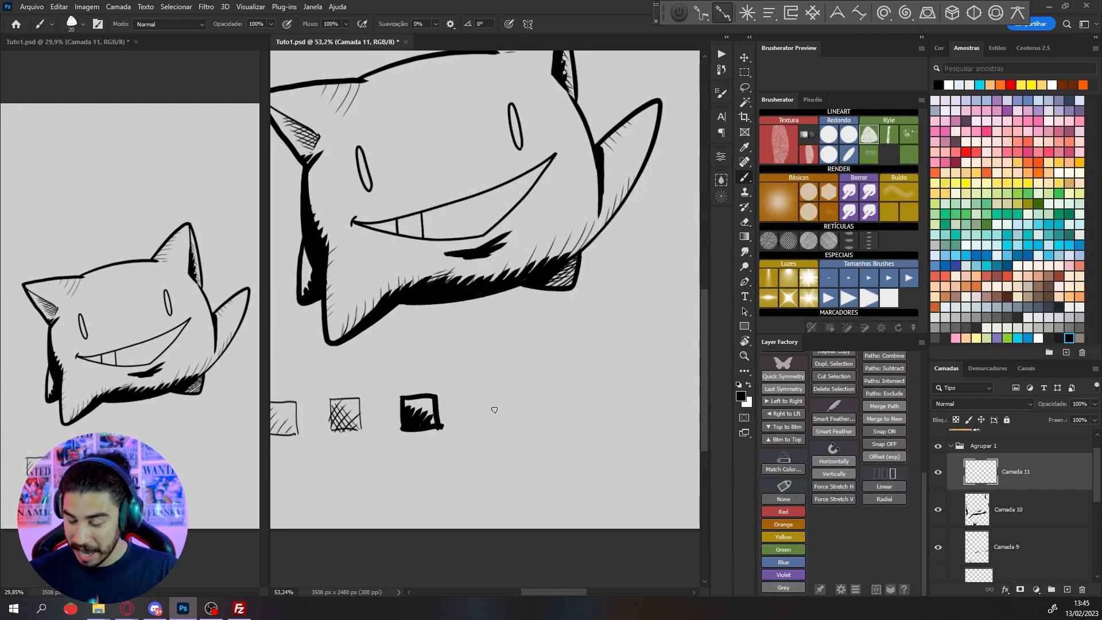
pyautogui.moveTo(495, 194); pyautogui.dragTo(534, 259)
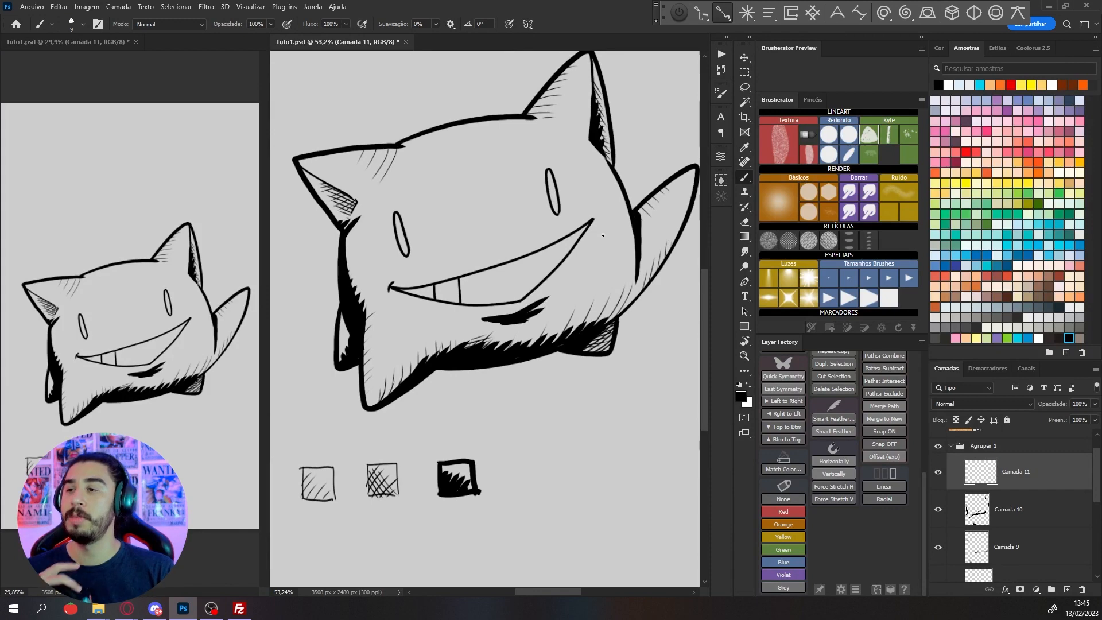
pyautogui.scroll(1, 540, 324)
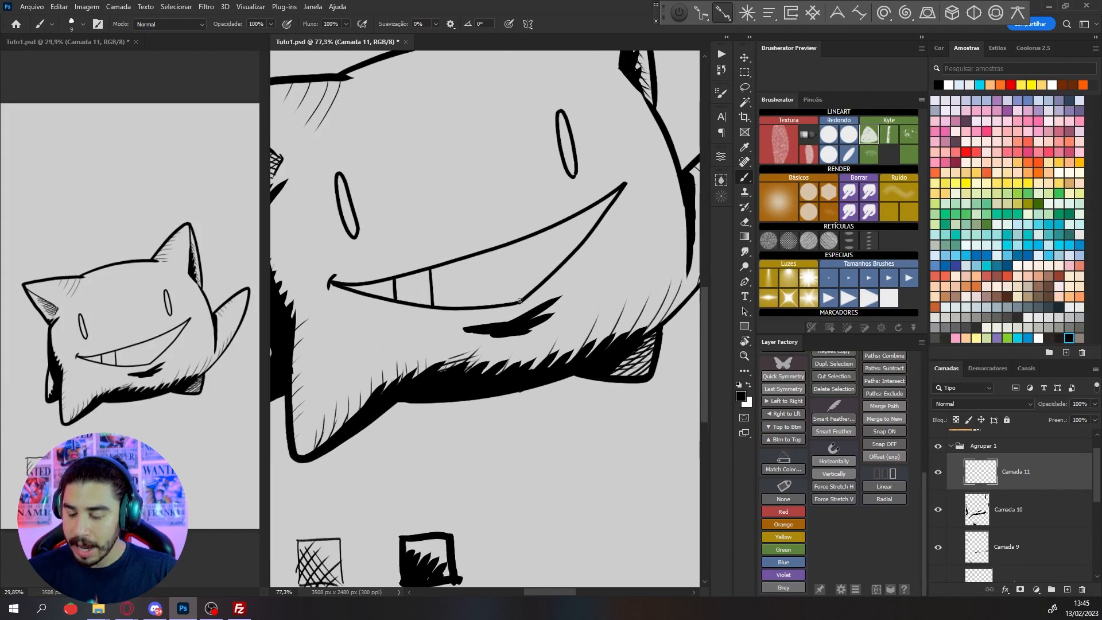
# Draw a row of short vertical texture ticks along the middle of the mouth's upper line on Camada 11
pyautogui.scroll(-1, 525, 303)
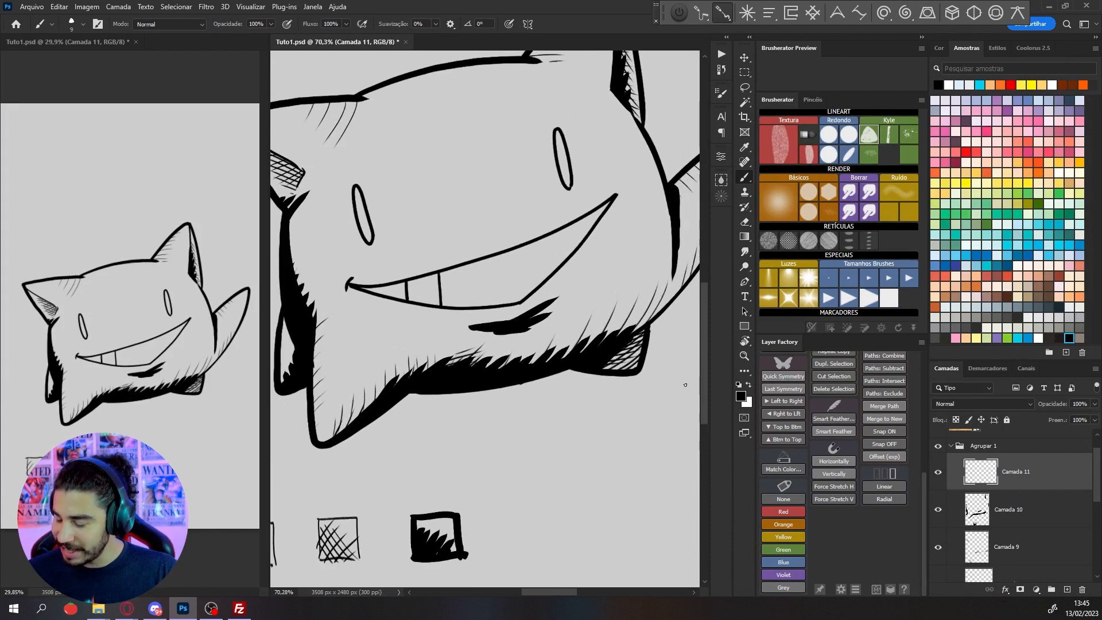
pyautogui.scroll(2, 456, 256)
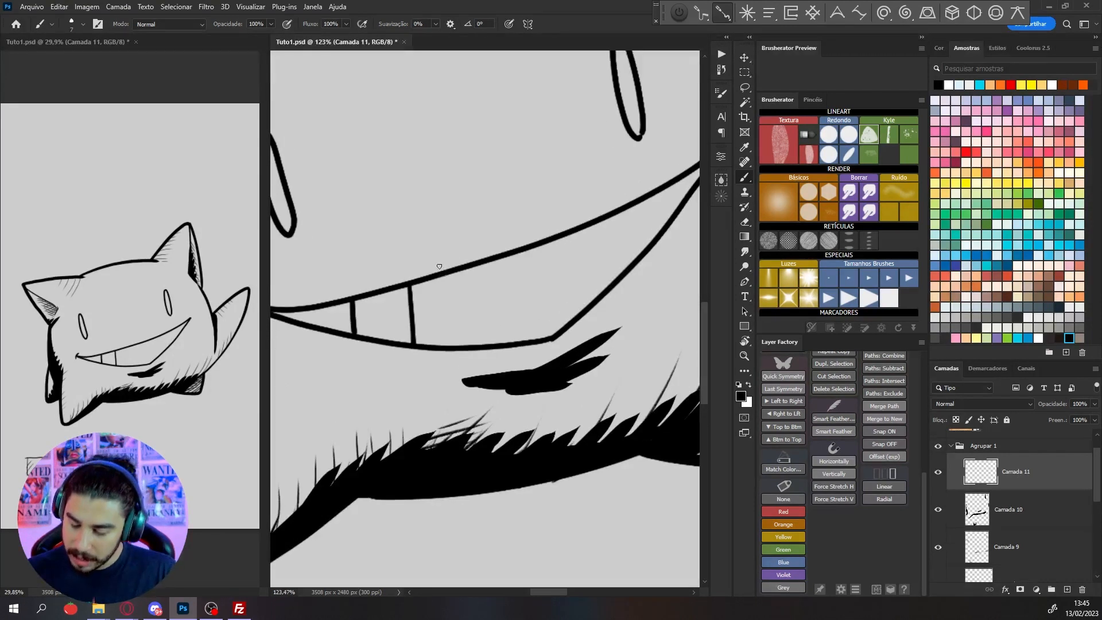
pyautogui.moveTo(441, 272)
pyautogui.mouseDown()
pyautogui.moveTo(523, 232)
pyautogui.moveTo(608, 223)
pyautogui.moveTo(597, 226)
pyautogui.mouseUp()
pyautogui.scroll(-2, 543, 227)
pyautogui.scroll(2, 606, 221)
pyautogui.moveTo(587, 235); pyautogui.dragTo(585, 230)
pyautogui.scroll(-2, 568, 227)
pyautogui.moveTo(596, 275); pyautogui.dragTo(404, 395)
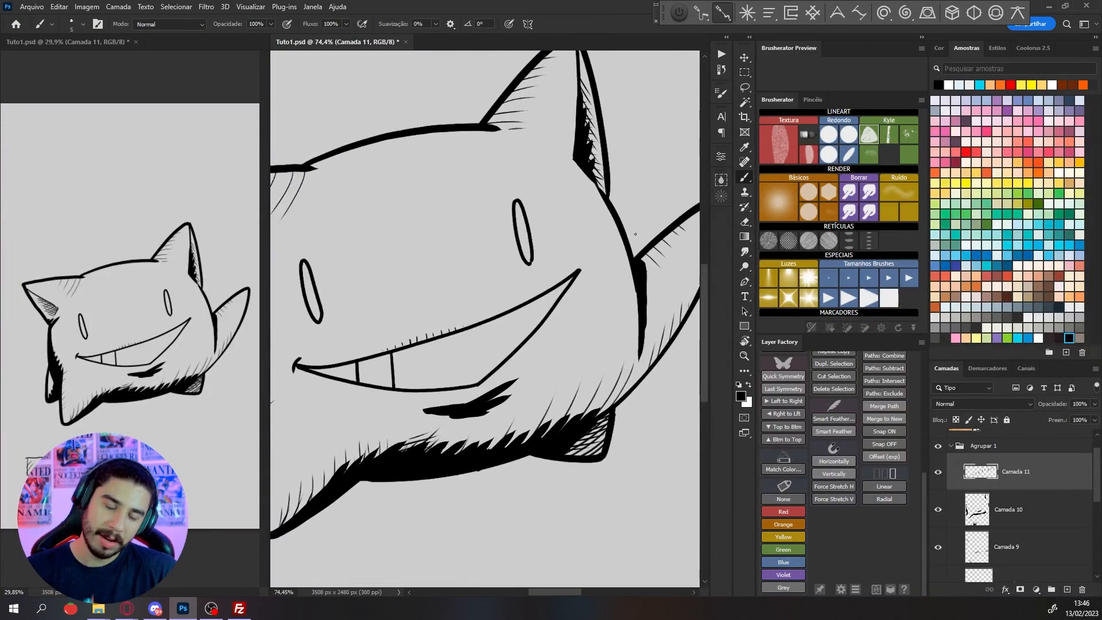
# Draw a wavy crease above the creature's right-hand eye and add small dots and dashes beneath and beyond its end
pyautogui.moveTo(549, 357); pyautogui.dragTo(592, 390)
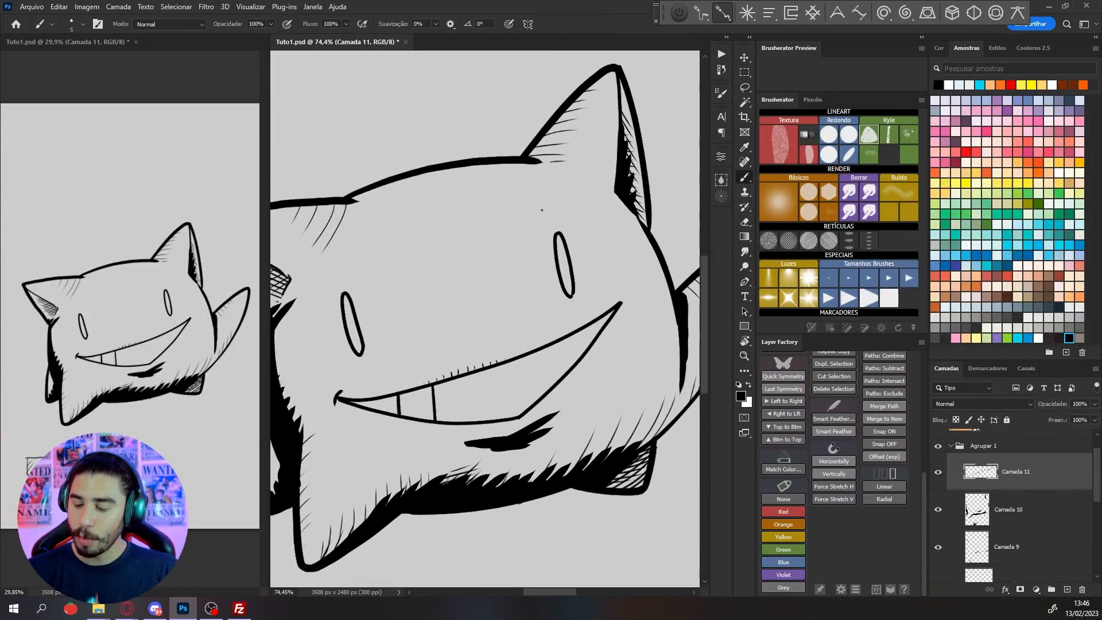
pyautogui.scroll(3, 569, 215)
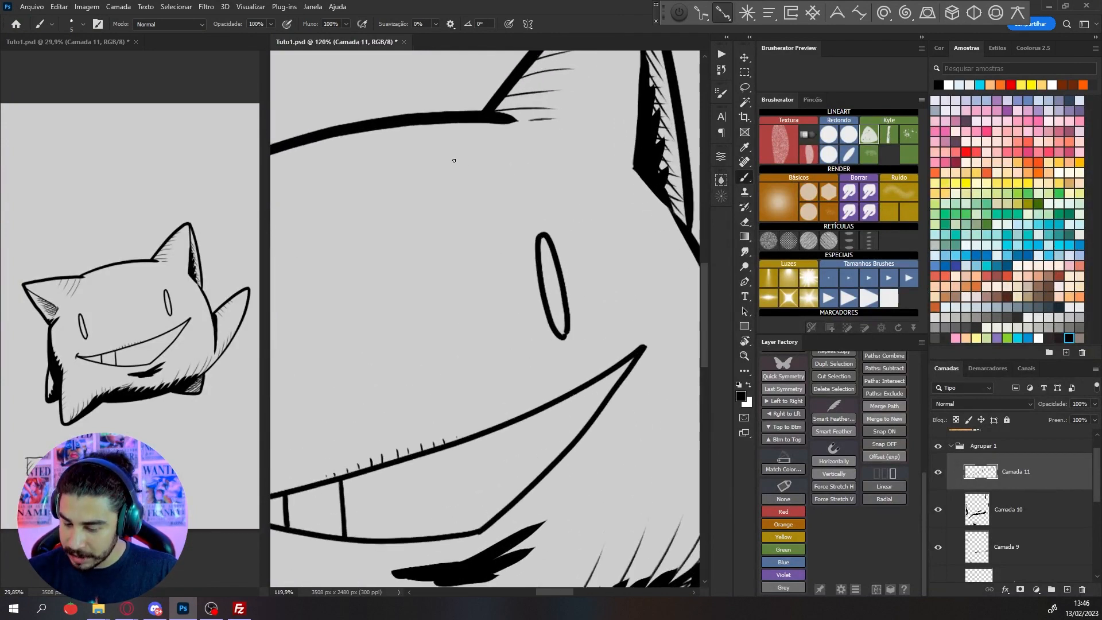
pyautogui.moveTo(502, 175); pyautogui.dragTo(546, 177)
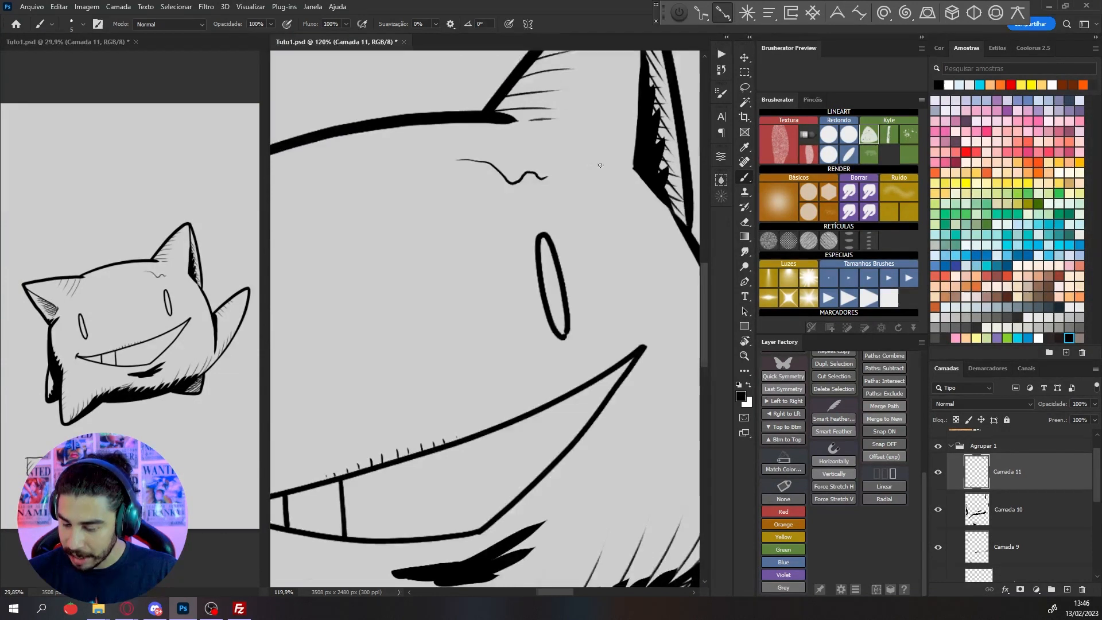
pyautogui.scroll(2, 529, 181)
pyautogui.click(537, 184)
pyautogui.click(547, 185)
pyautogui.click(555, 187)
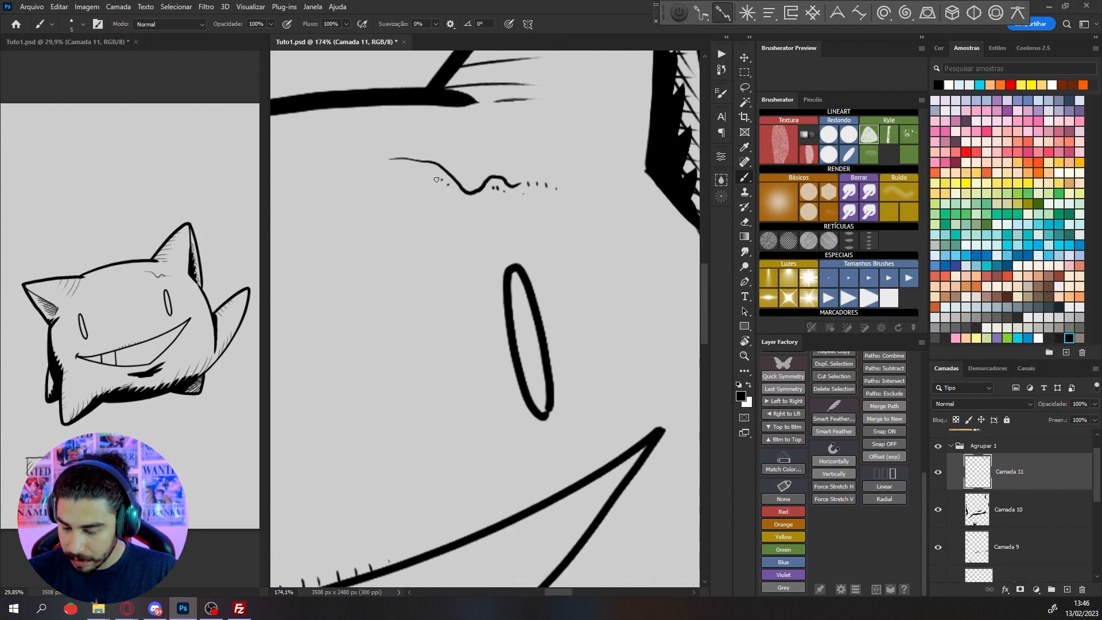
pyautogui.scroll(-2, 455, 189)
pyautogui.moveTo(569, 347); pyautogui.dragTo(499, 325)
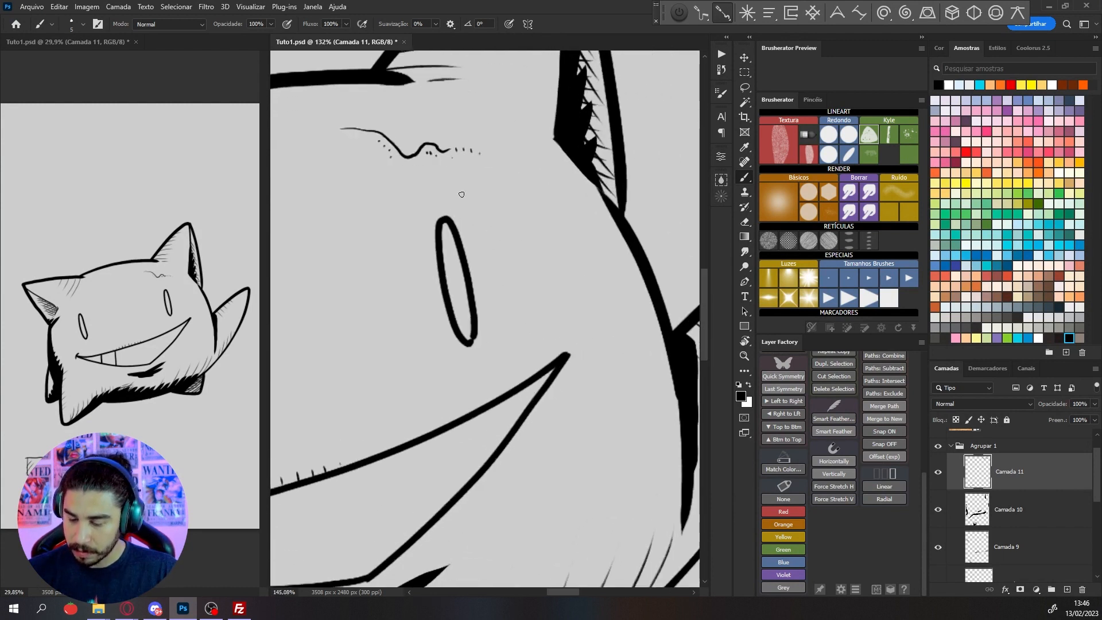
# Add a short branching stroke with tiny dashes under the forehead crease and more dots along its upper end
pyautogui.scroll(3, 474, 198)
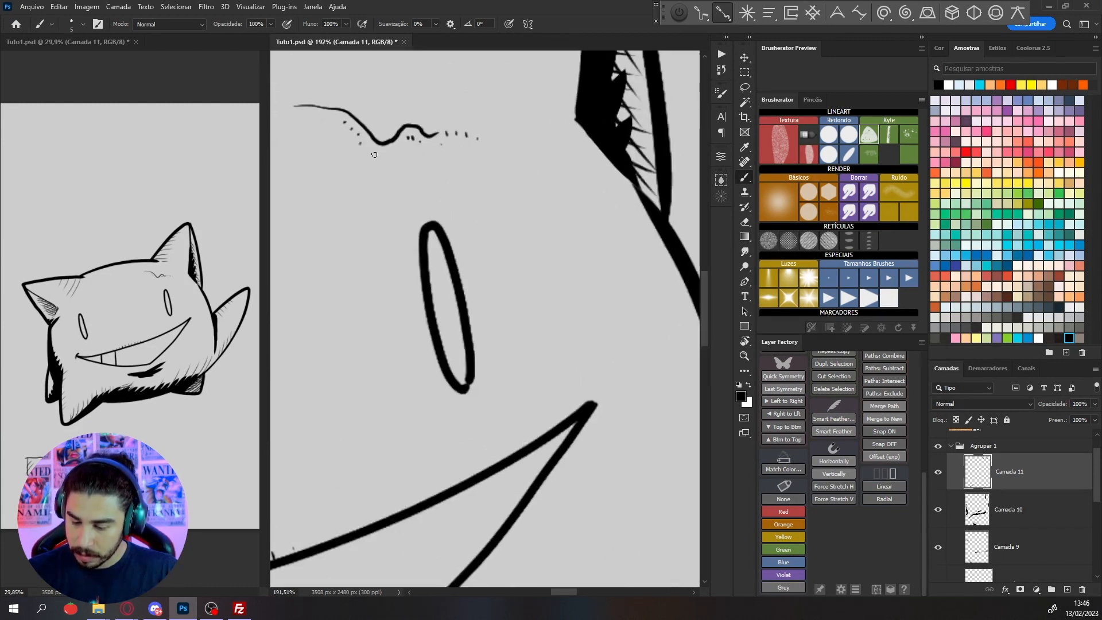
pyautogui.click(370, 187)
pyautogui.scroll(-10, 438, 171)
pyautogui.moveTo(632, 321); pyautogui.dragTo(682, 354)
pyautogui.press('r')
pyautogui.scroll(4, 489, 183)
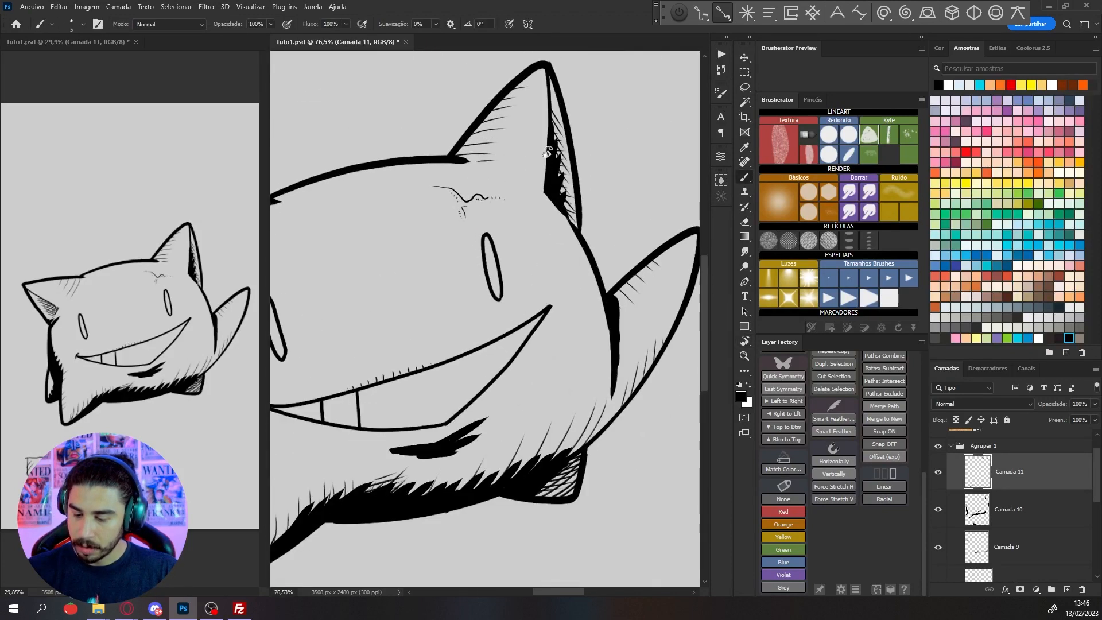
pyautogui.scroll(4, 546, 154)
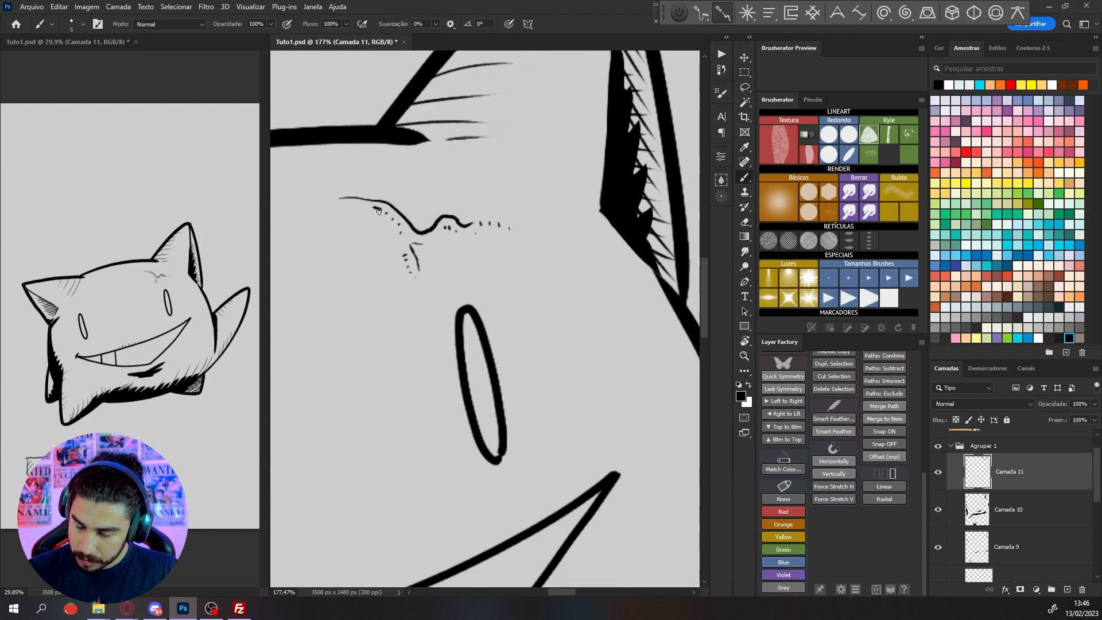
pyautogui.scroll(-1, 401, 224)
pyautogui.scroll(-10, 443, 234)
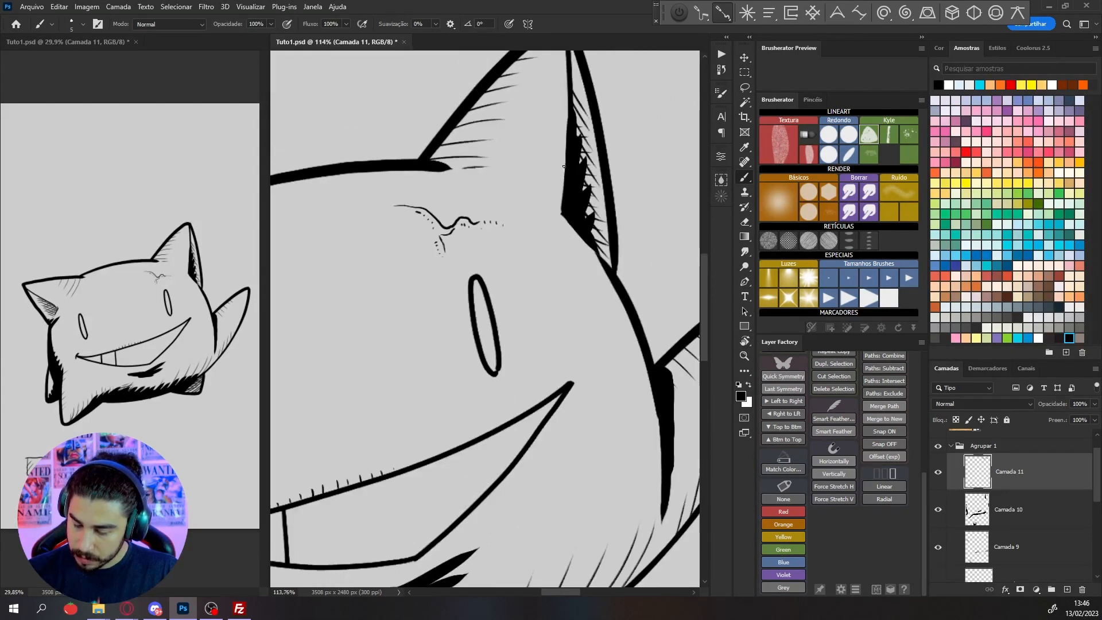
# Draw a row of short texture ticks along the inner fold line of the left-hand ear
pyautogui.press('r')
pyautogui.moveTo(499, 313); pyautogui.dragTo(533, 294)
pyautogui.scroll(6, 441, 229)
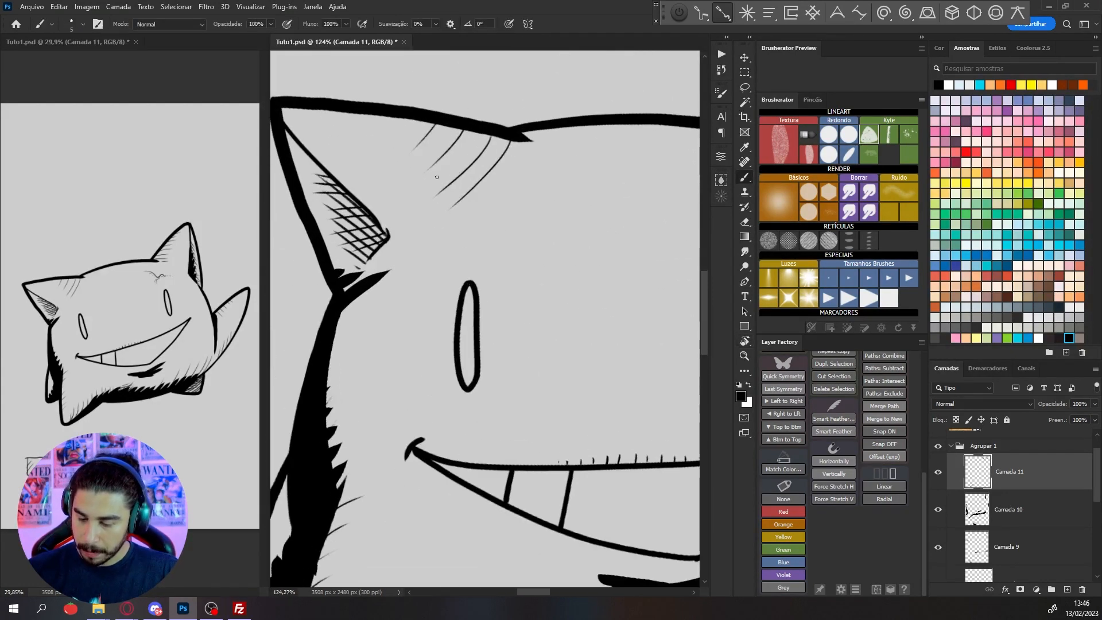
pyautogui.press('r')
pyautogui.moveTo(387, 109); pyautogui.dragTo(462, 86)
pyautogui.scroll(4, 411, 170)
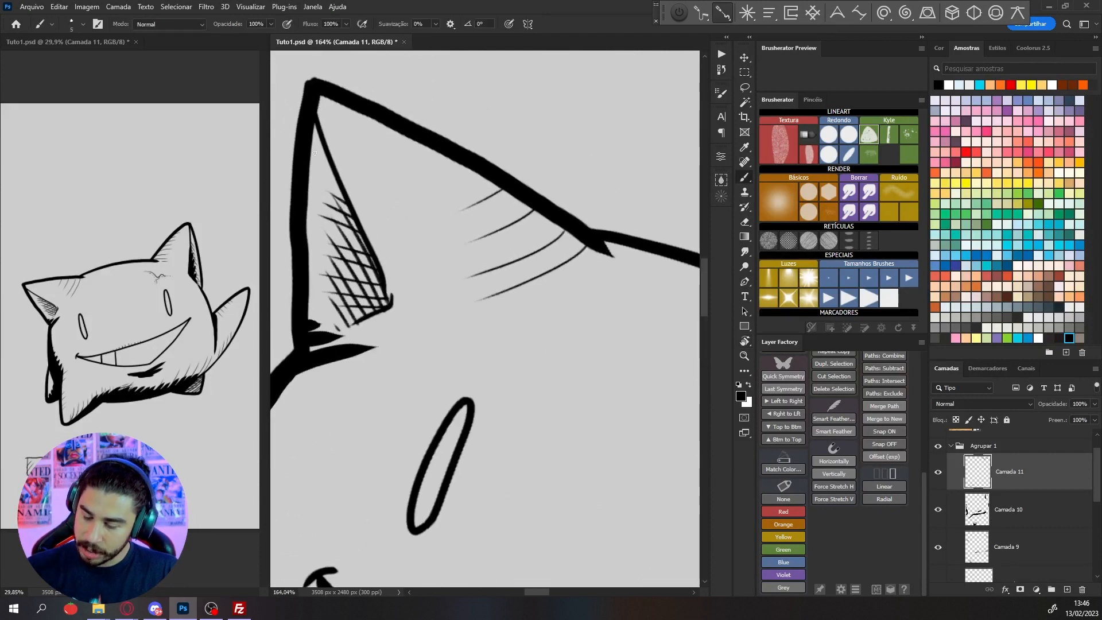
pyautogui.moveTo(315, 121); pyautogui.dragTo(336, 146)
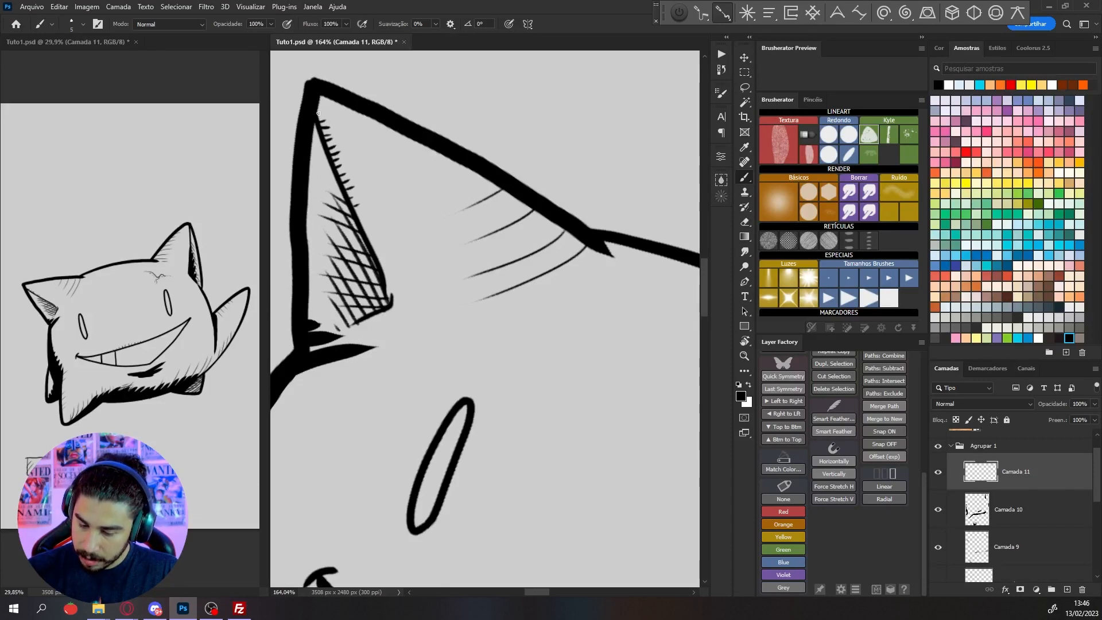
pyautogui.scroll(-8, 368, 106)
pyautogui.press('r')
pyautogui.moveTo(520, 394); pyautogui.dragTo(546, 376)
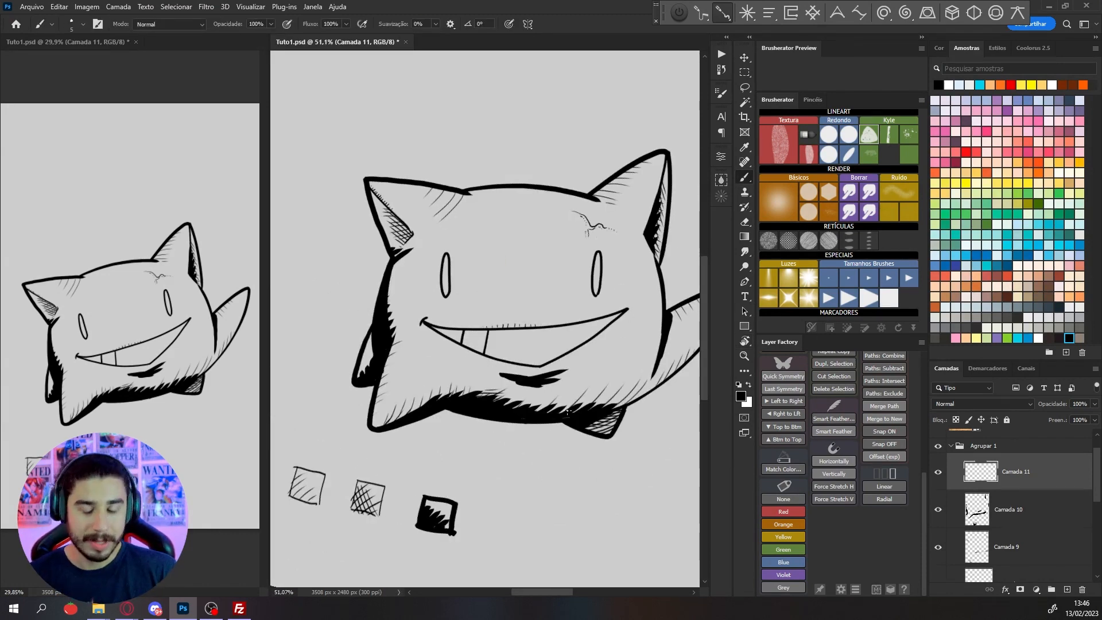
pyautogui.scroll(5, 393, 210)
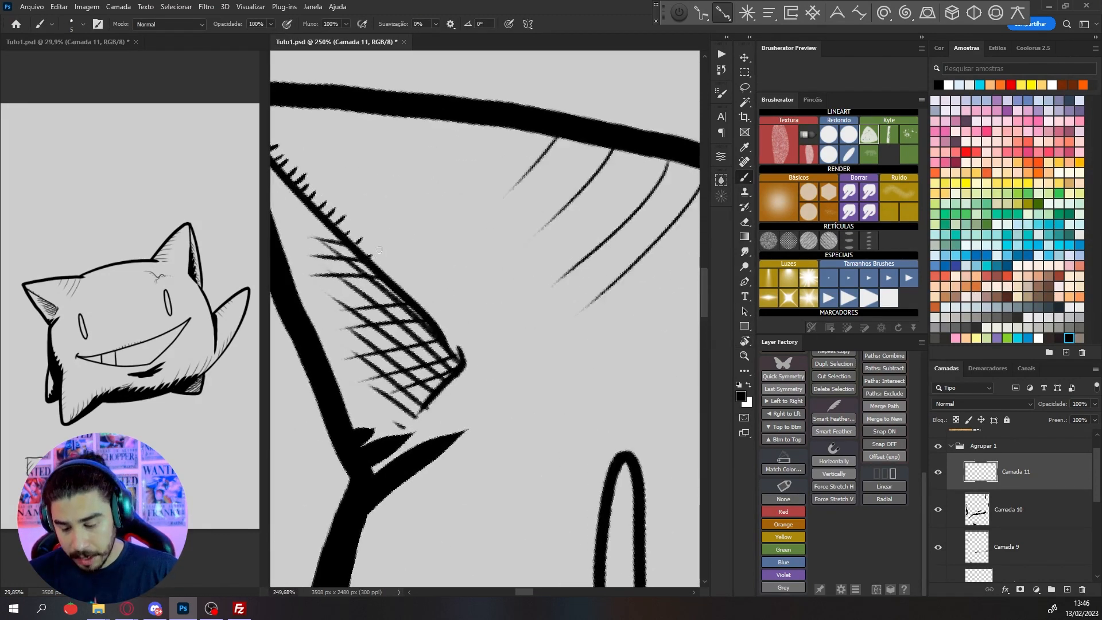
pyautogui.scroll(-5, 427, 248)
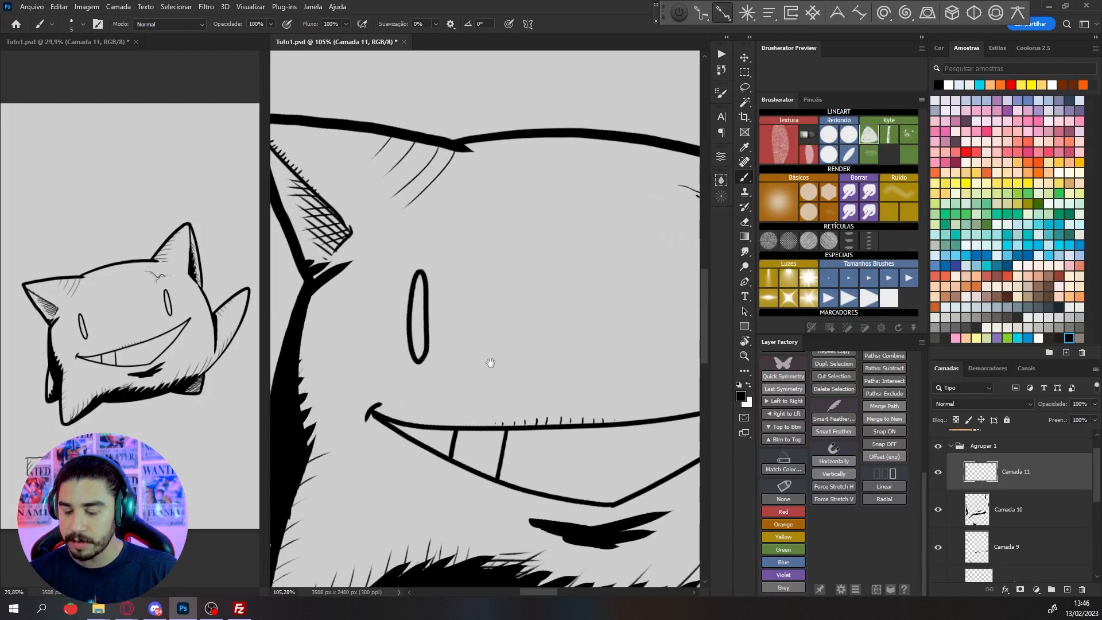
# Hide Camada 10 and Camada 9 so the texture marks show without solid black or cross-hatching
pyautogui.click(937, 510)
pyautogui.scroll(-2, 659, 402)
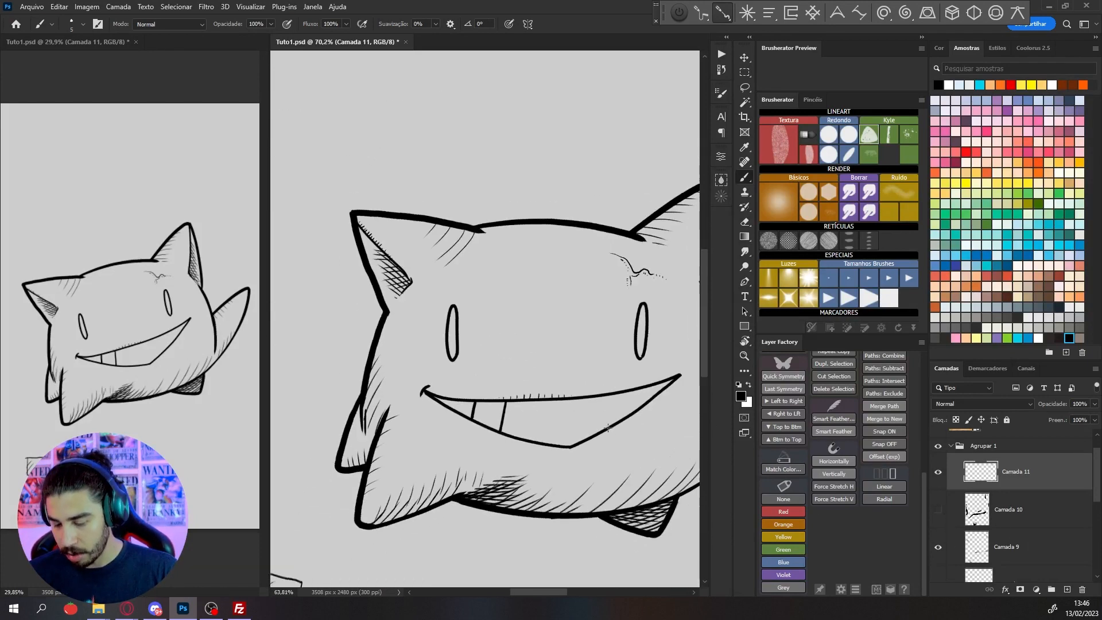
pyautogui.moveTo(602, 468); pyautogui.dragTo(487, 383)
pyautogui.press('r')
pyautogui.moveTo(669, 463); pyautogui.dragTo(680, 449)
pyautogui.scroll(-2, 679, 448)
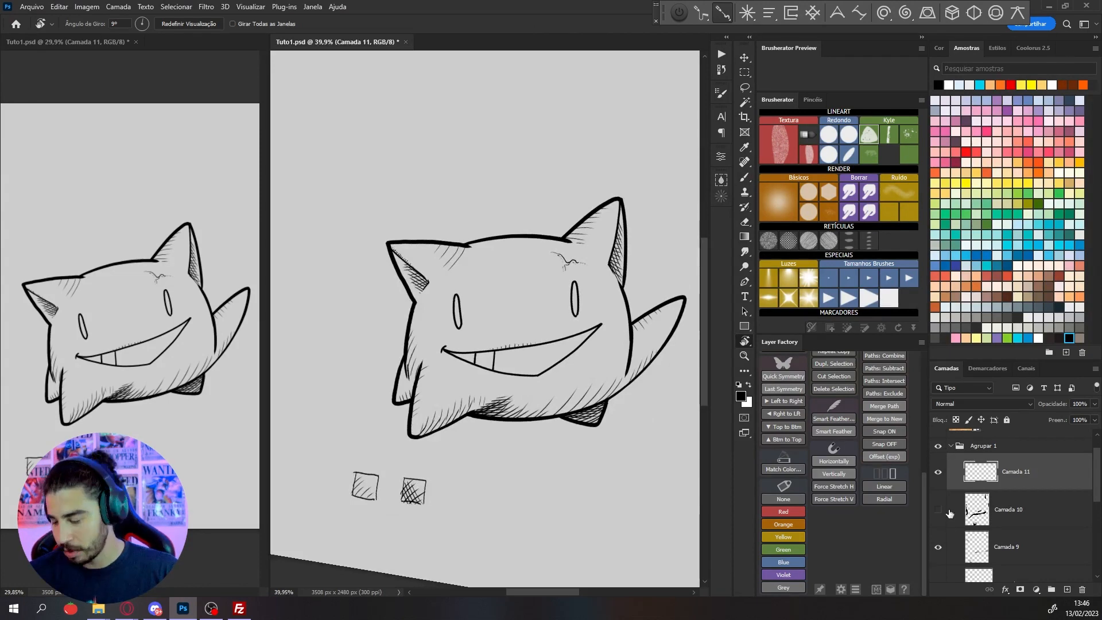
pyautogui.click(937, 546)
pyautogui.scroll(5, 474, 333)
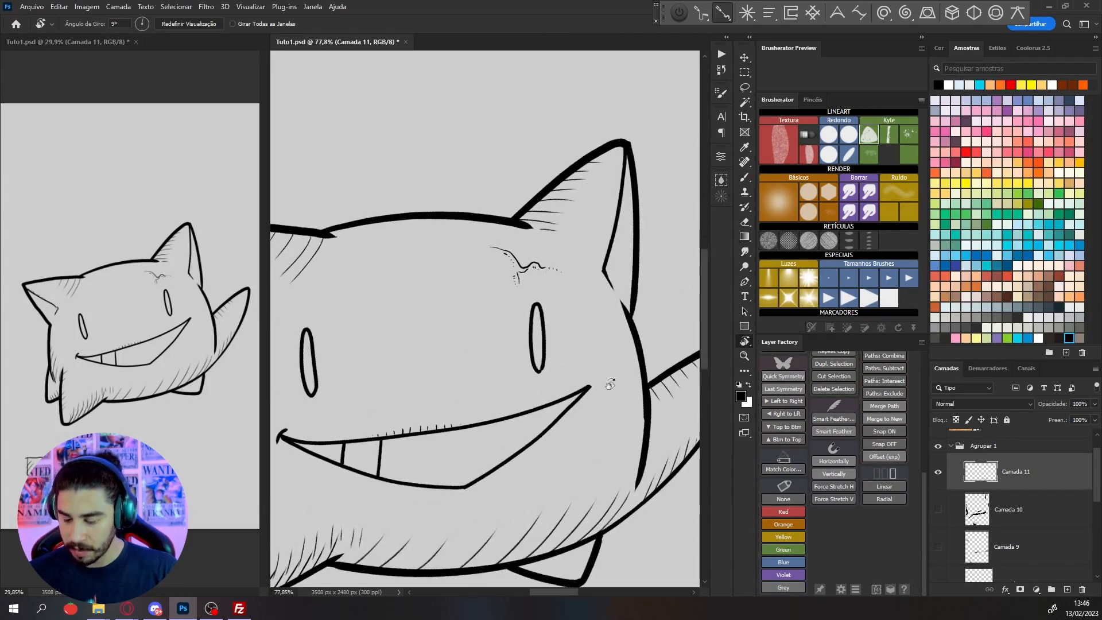
# Extend the row of short ticks along the mouth's upper line toward its higher corner
pyautogui.scroll(2, 474, 332)
pyautogui.press('b')
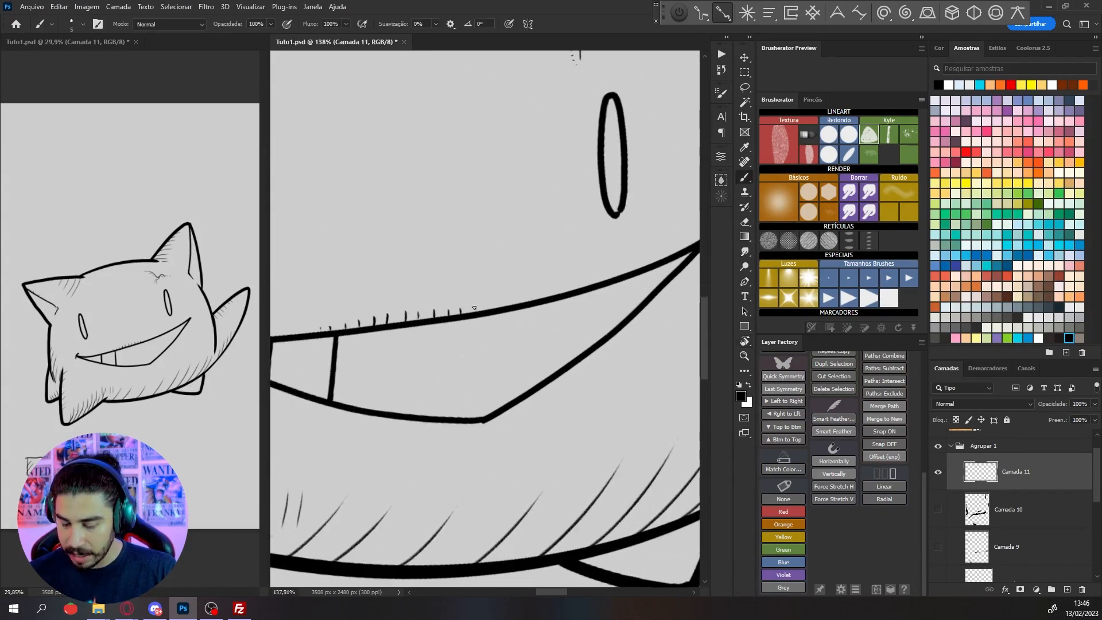
pyautogui.moveTo(484, 304); pyautogui.dragTo(496, 309)
# Draw a short curved crease from the base of the right-hand eye with a few slanted hatch marks beside it
pyautogui.moveTo(581, 341); pyautogui.dragTo(424, 429)
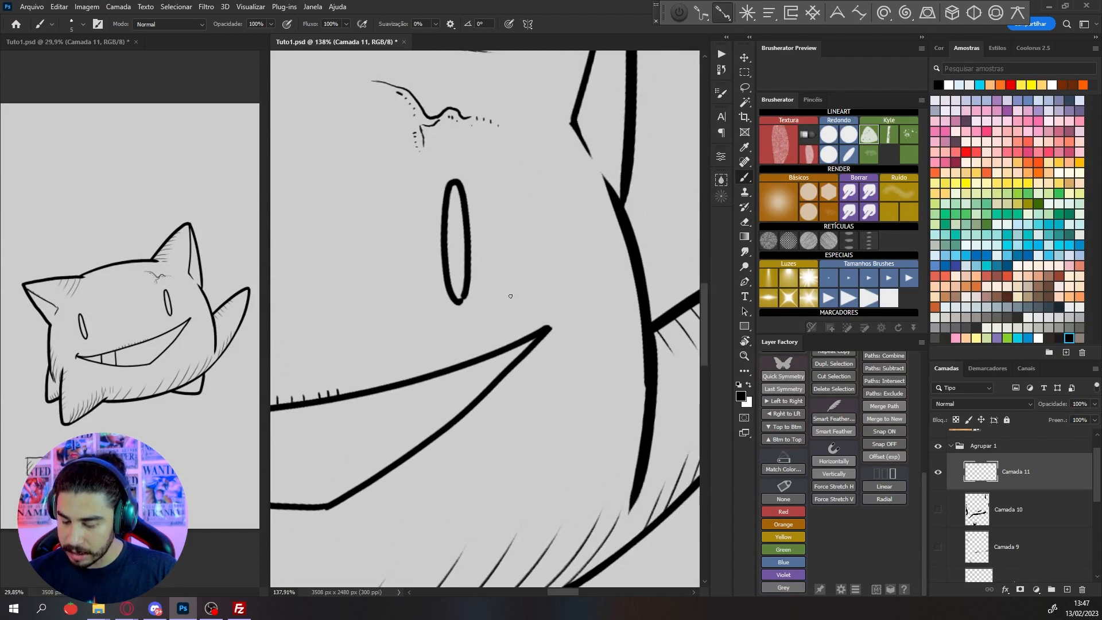
pyautogui.moveTo(461, 304)
pyautogui.mouseDown()
pyautogui.moveTo(492, 274)
pyautogui.moveTo(514, 271)
pyautogui.mouseUp()
pyautogui.moveTo(507, 282); pyautogui.dragTo(520, 274)
pyautogui.scroll(-3, 620, 230)
# Add more fine ticks at the end of the row above the mouth
pyautogui.moveTo(459, 369); pyautogui.dragTo(542, 308)
pyautogui.scroll(3, 542, 308)
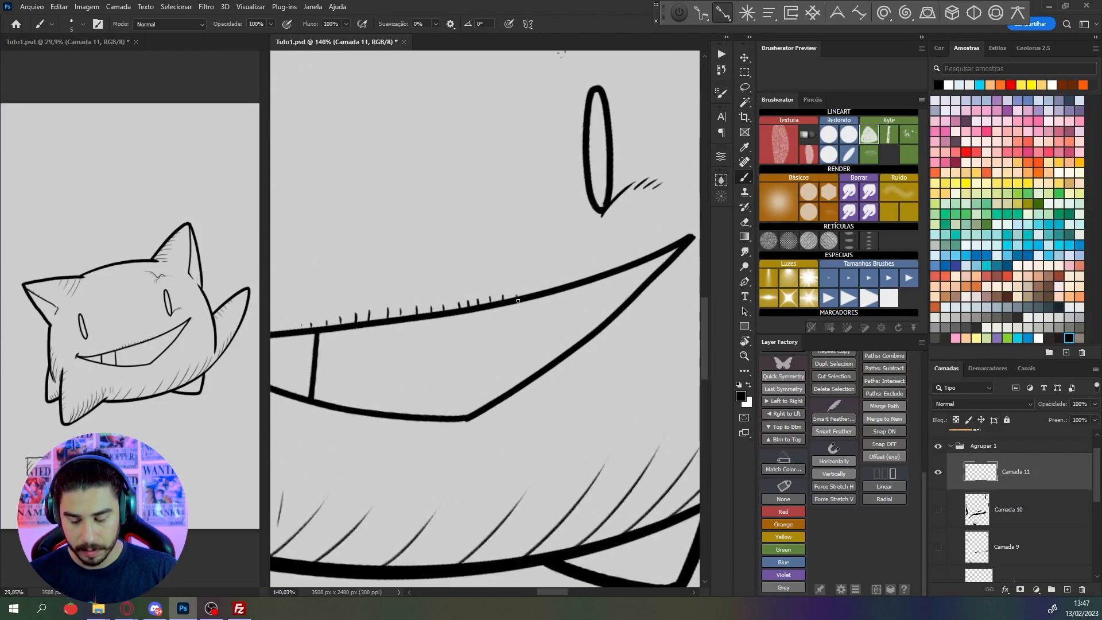
pyautogui.scroll(-3, 518, 300)
# Draw a matching crease outward from the base of the left-hand eye with small hatch marks beneath it
pyautogui.scroll(2, 451, 395)
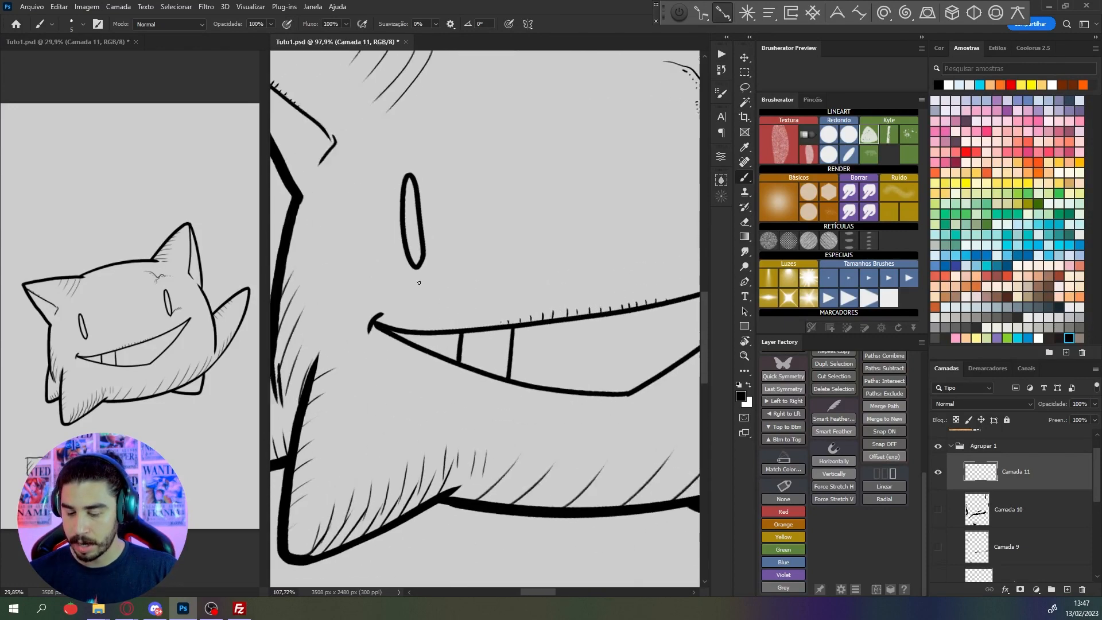
pyautogui.scroll(1, 418, 283)
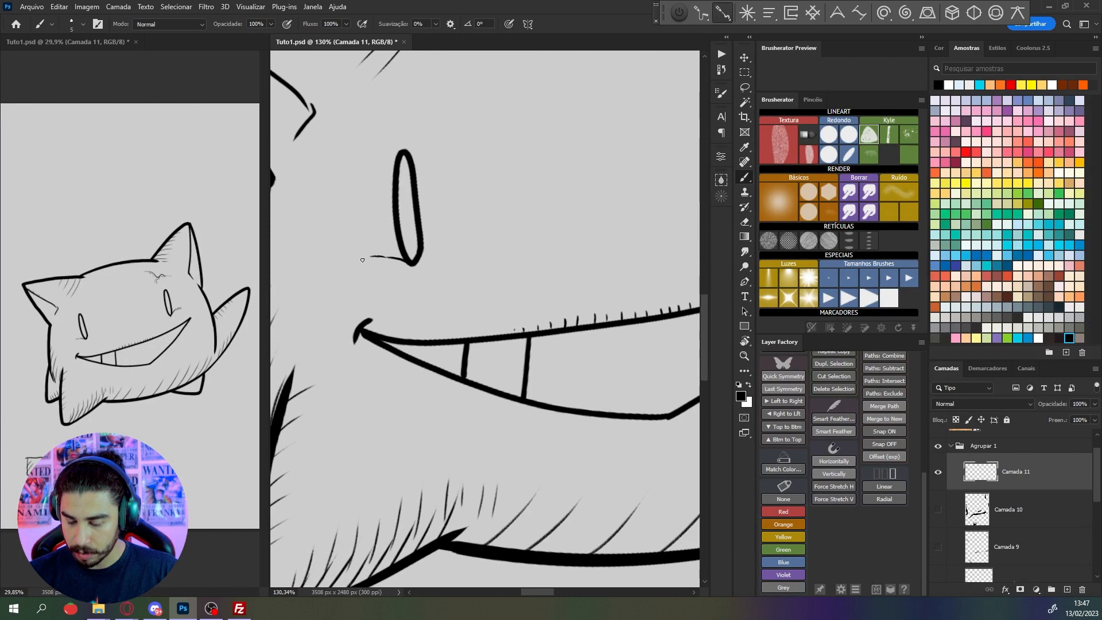
pyautogui.moveTo(362, 260); pyautogui.dragTo(390, 260)
pyautogui.scroll(-5, 346, 267)
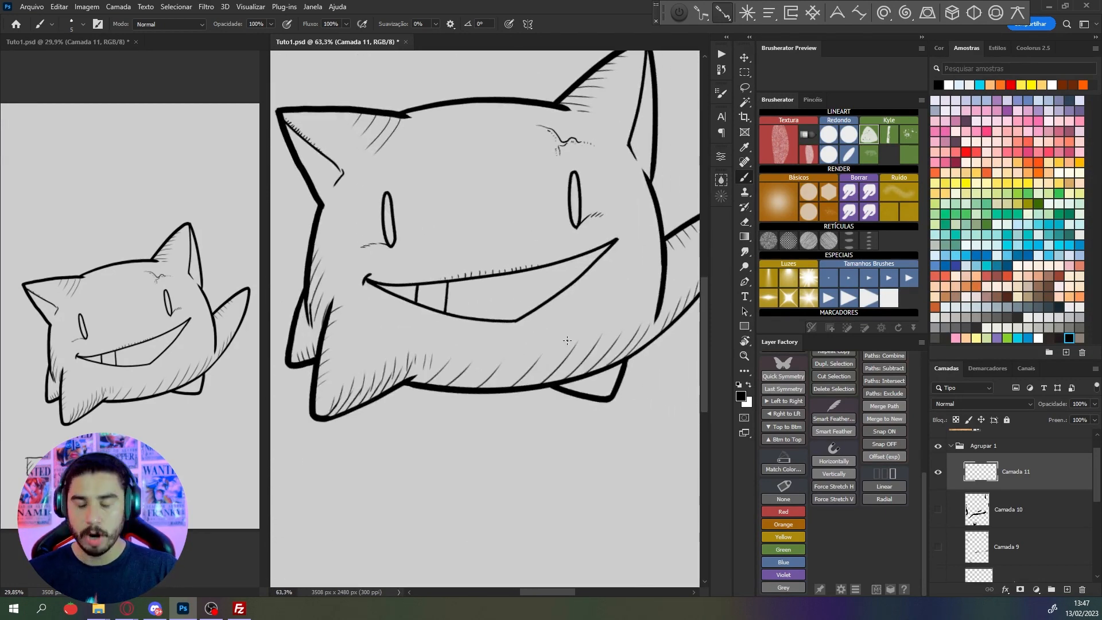
# Try long diagonal hatching strokes below the mouth's lower edge and undo them
pyautogui.scroll(3, 469, 337)
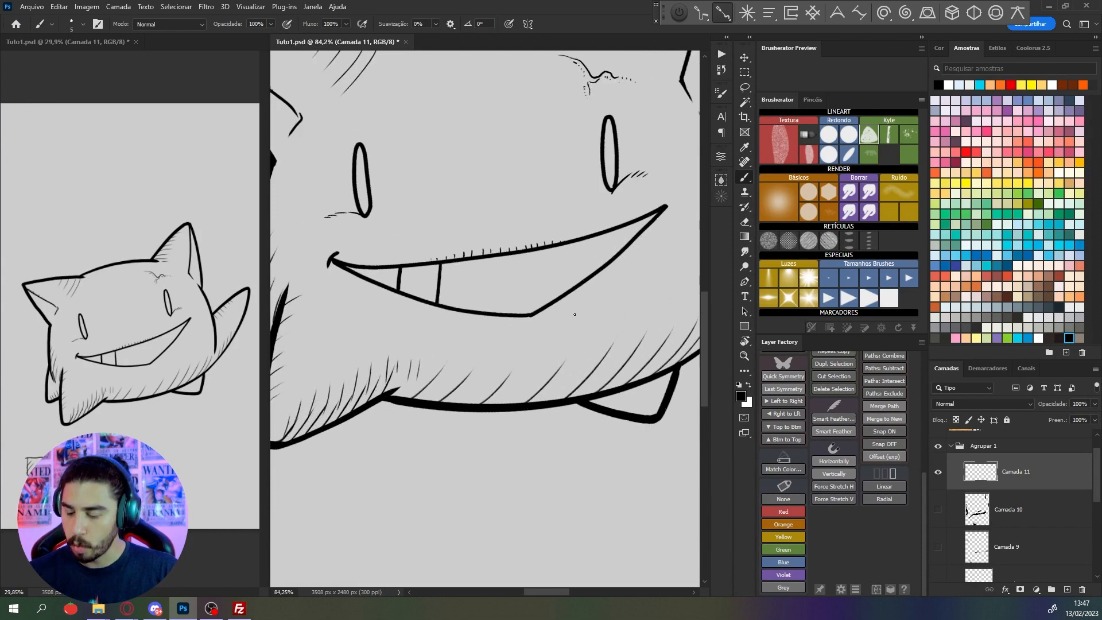
pyautogui.moveTo(545, 343); pyautogui.dragTo(619, 288)
pyautogui.hotkey('ctrl', 'z')
pyautogui.moveTo(558, 338); pyautogui.dragTo(630, 282)
pyautogui.moveTo(591, 322); pyautogui.dragTo(640, 283)
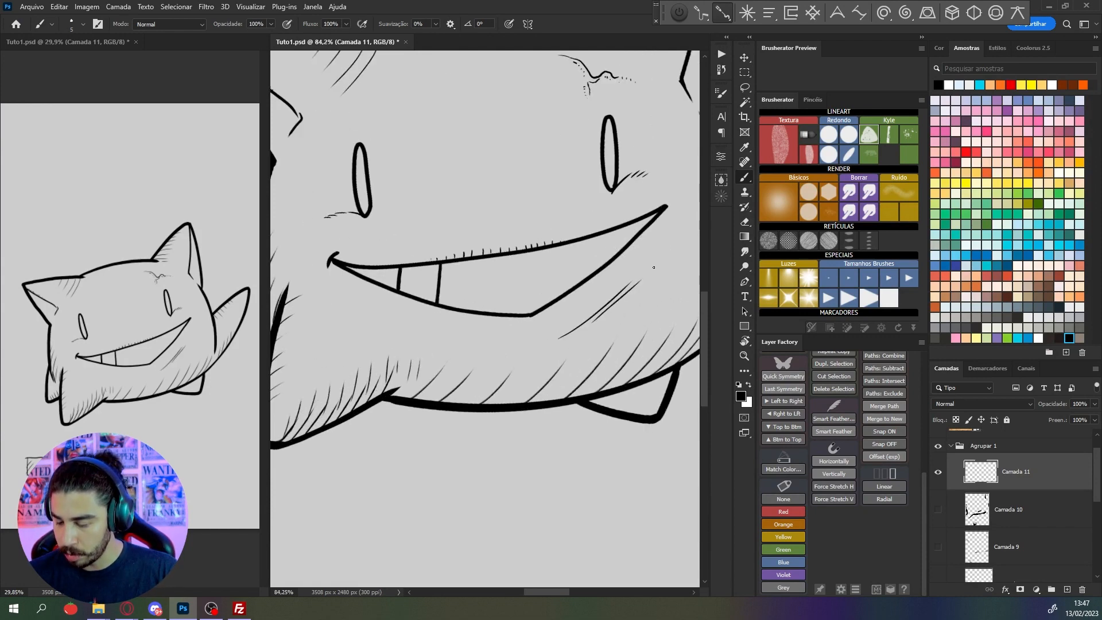
pyautogui.scroll(-4, 673, 264)
pyautogui.moveTo(672, 321); pyautogui.dragTo(589, 289)
pyautogui.hotkey('ctrl', 'z')
pyautogui.scroll(-4, 586, 294)
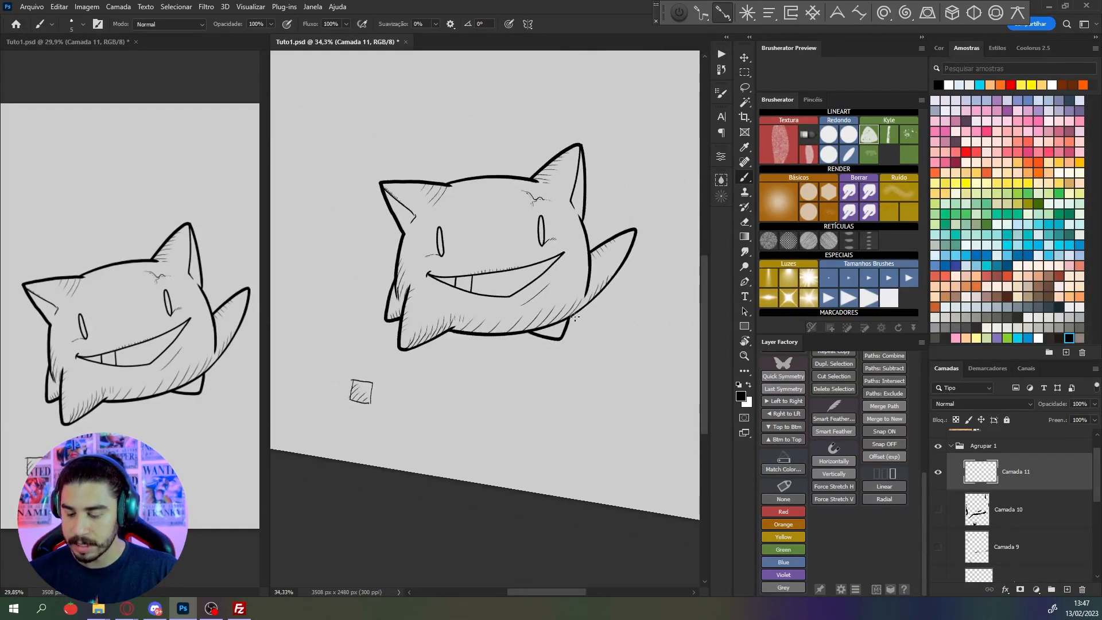
pyautogui.hotkey('ctrl', 'z')
# Rotate the canvas back upright and show Camada 10 and Camada 9 again
pyautogui.press('r')
pyautogui.moveTo(595, 419); pyautogui.dragTo(617, 379)
pyautogui.click(939, 510)
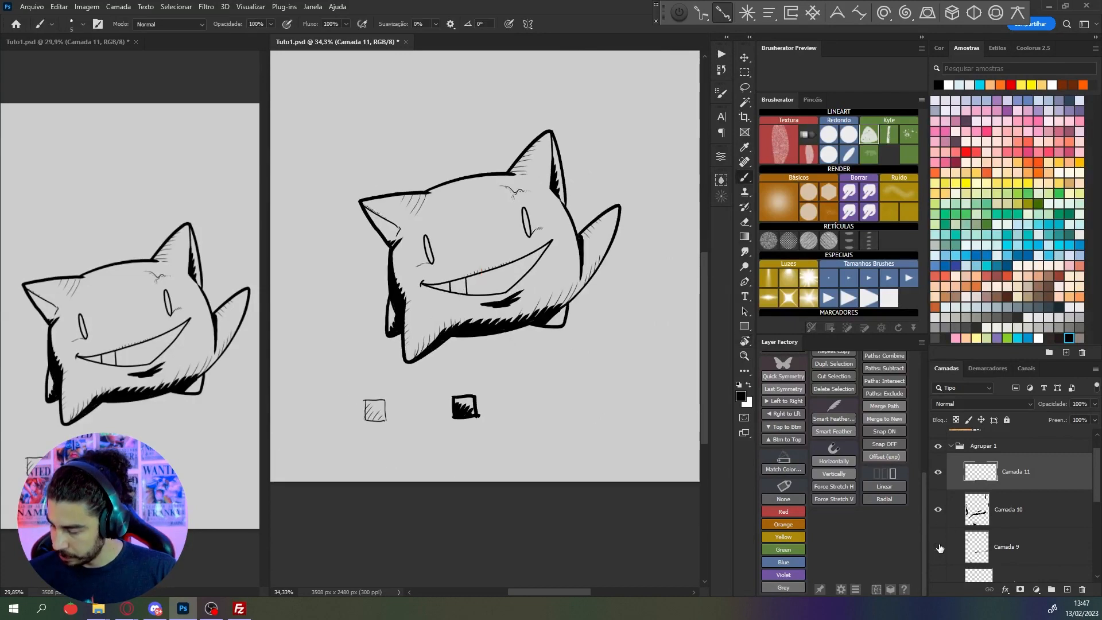
pyautogui.click(939, 547)
# Draw a fourth small sample square beside the solid black one and place a diagonal row of short texture ticks inside
pyautogui.scroll(4, 505, 402)
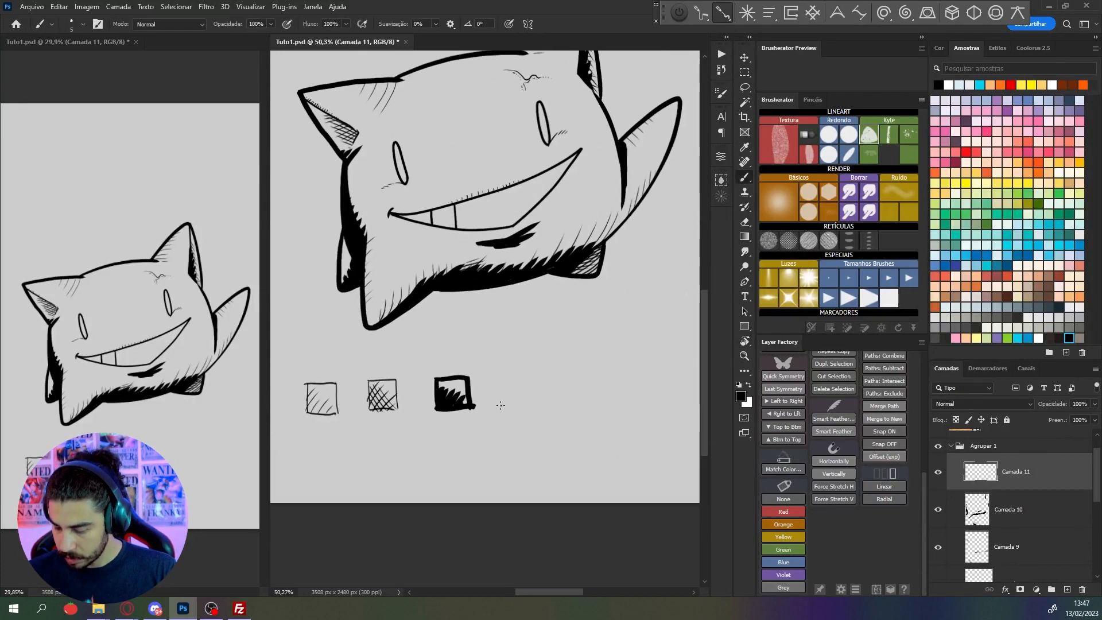
pyautogui.moveTo(514, 403)
pyautogui.mouseDown()
pyautogui.moveTo(513, 373)
pyautogui.moveTo(542, 372)
pyautogui.moveTo(545, 405)
pyautogui.moveTo(513, 404)
pyautogui.mouseUp()
pyautogui.scroll(4, 531, 386)
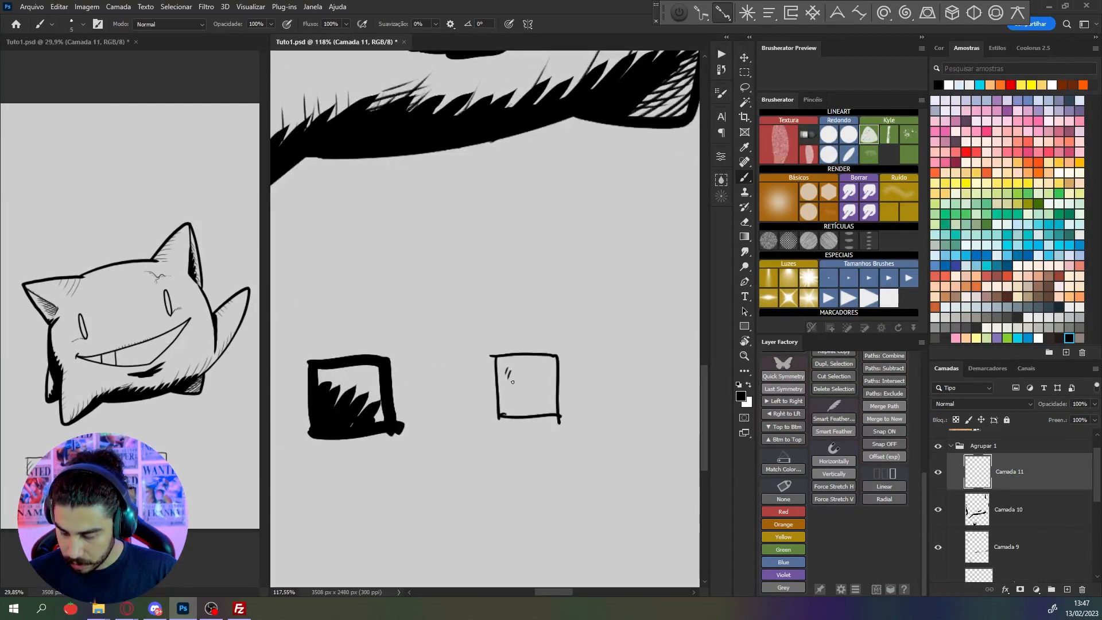
pyautogui.scroll(-5, 535, 406)
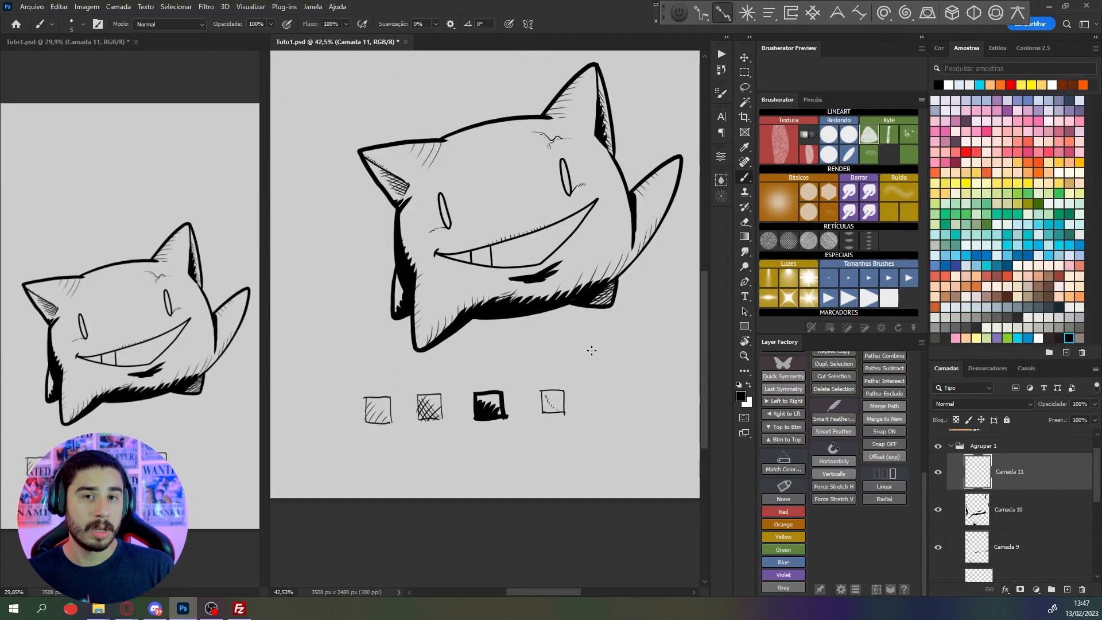